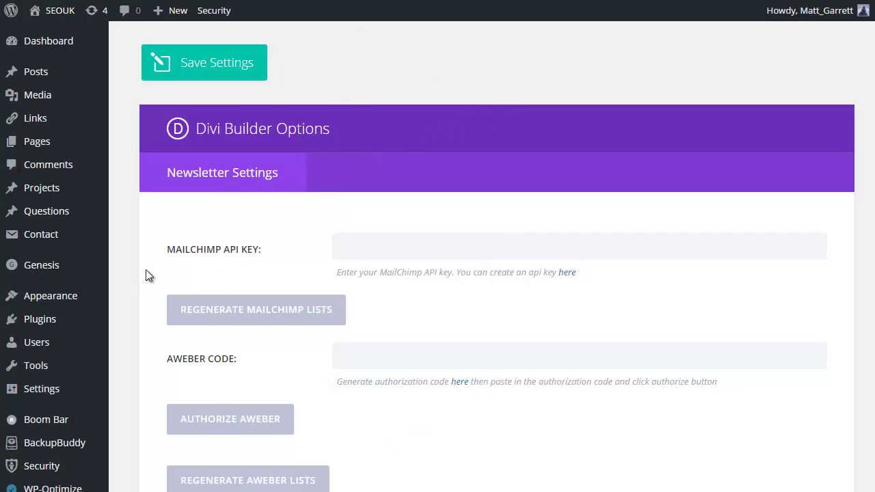
- Scroll the builder options page, then switch to the site's Pages list
scroll(146, 276, down, 2)
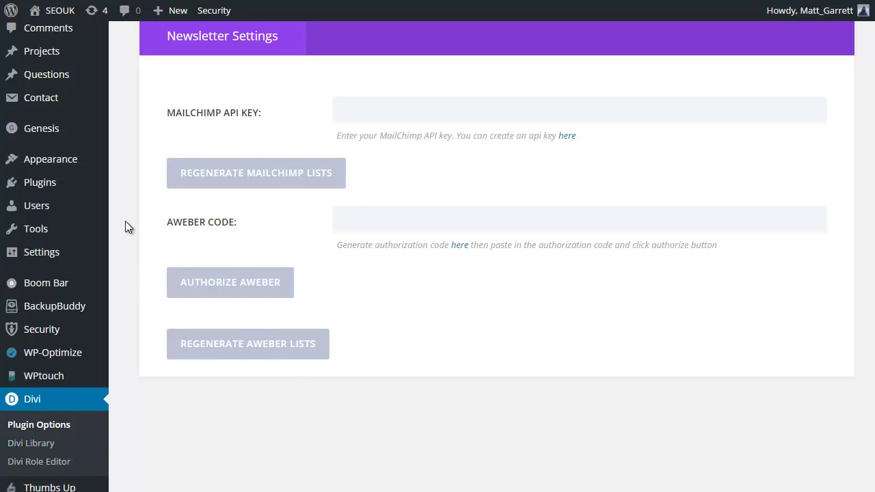
scroll(125, 221, up, 3)
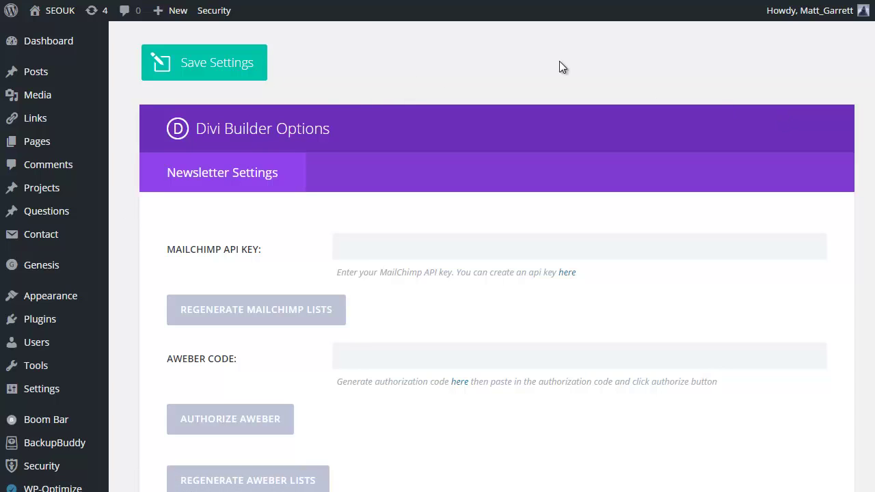
key(ctrl+Tab)
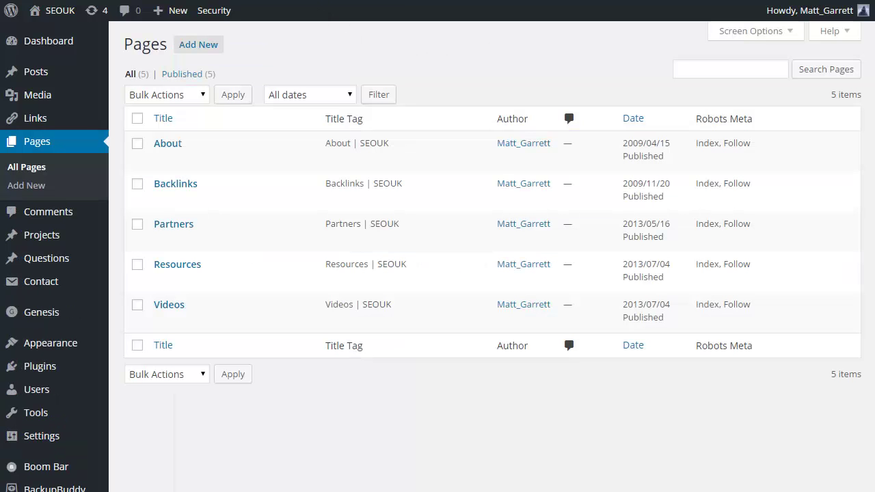
- Open the About page for editing and delete its existing paragraph
mouse_move(197, 165)
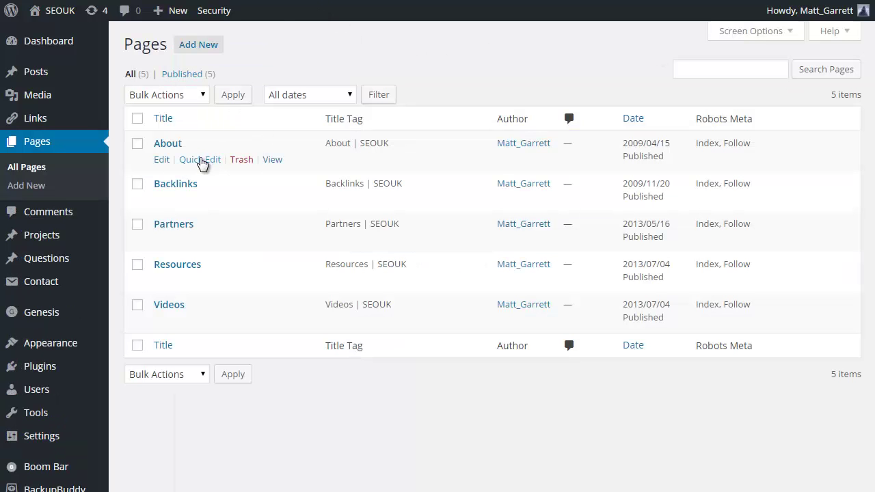
click(162, 160)
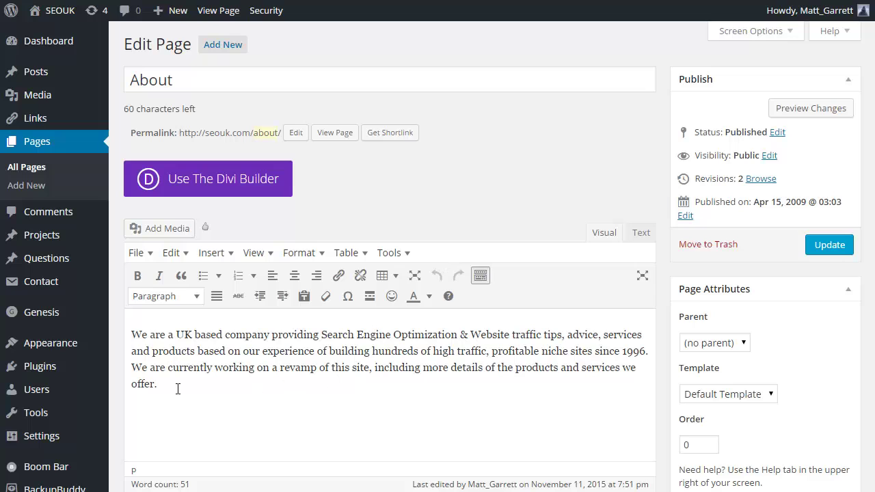
drag(175, 387, 134, 334)
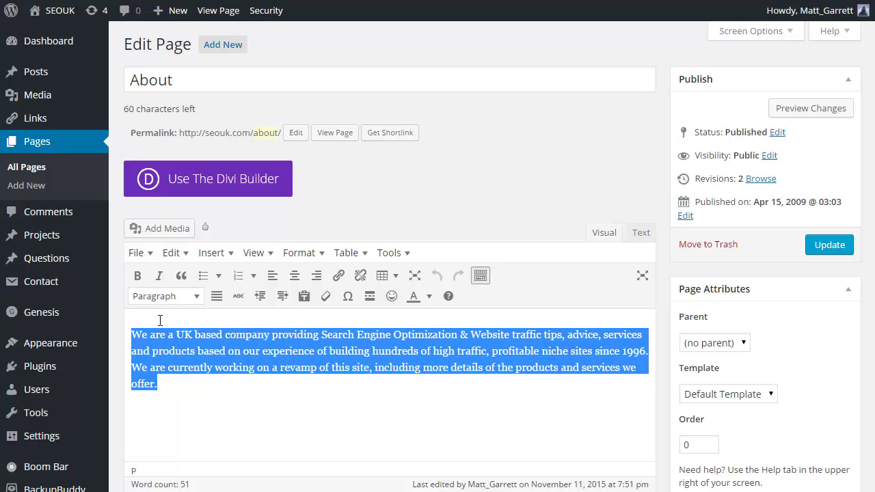
key(BackSpace)
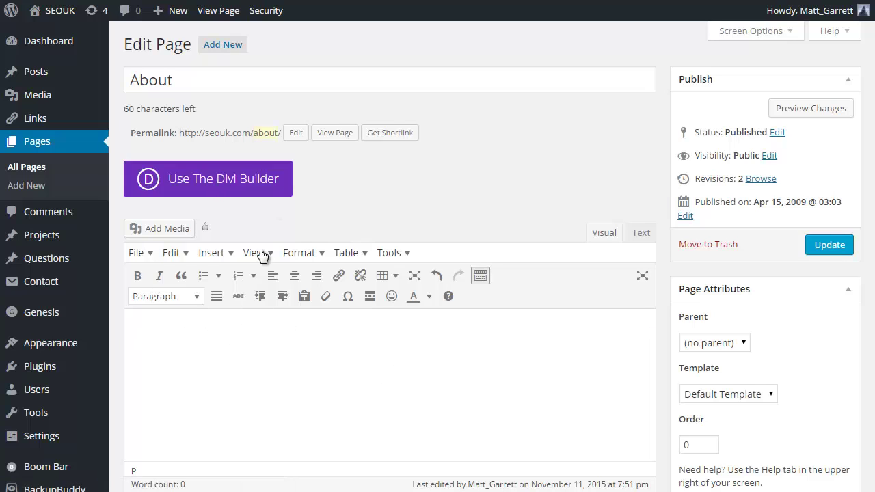
- Switch the About page's editor to the Divi Builder
click(253, 188)
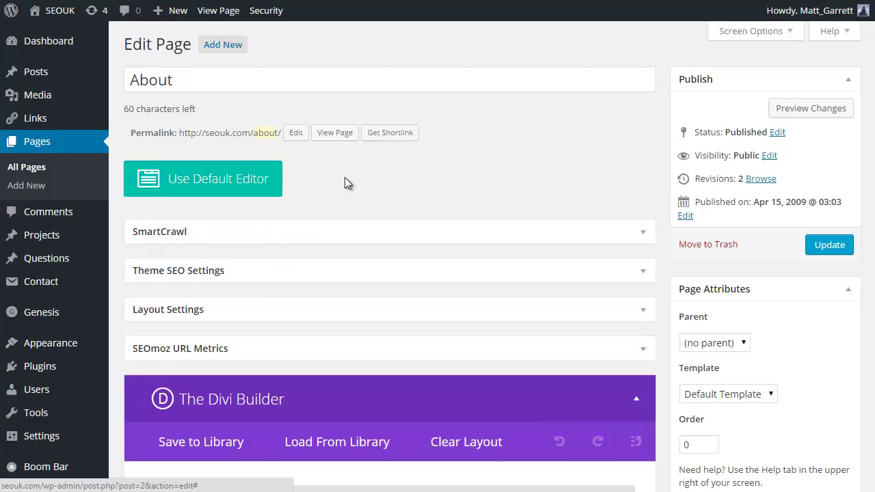
scroll(388, 198, down, 2)
scroll(388, 201, down, 1)
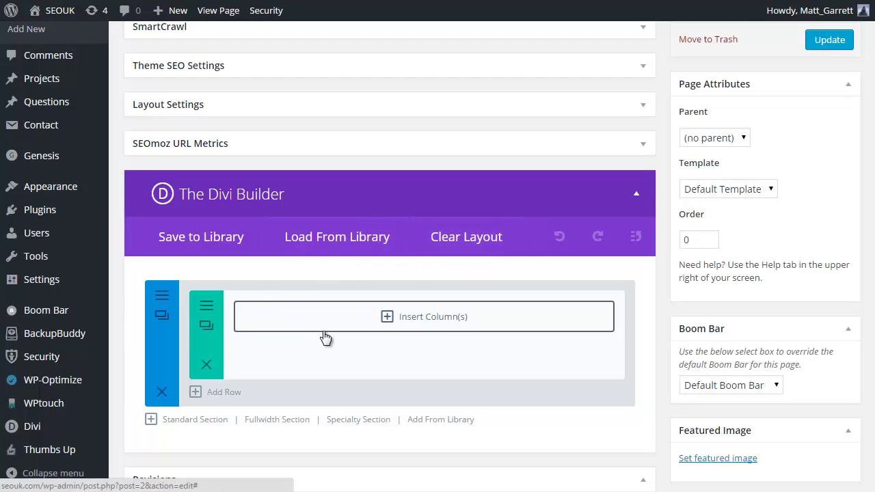
- Open Load From Library and scroll the Predefined Layouts to About Me and About Us
click(343, 243)
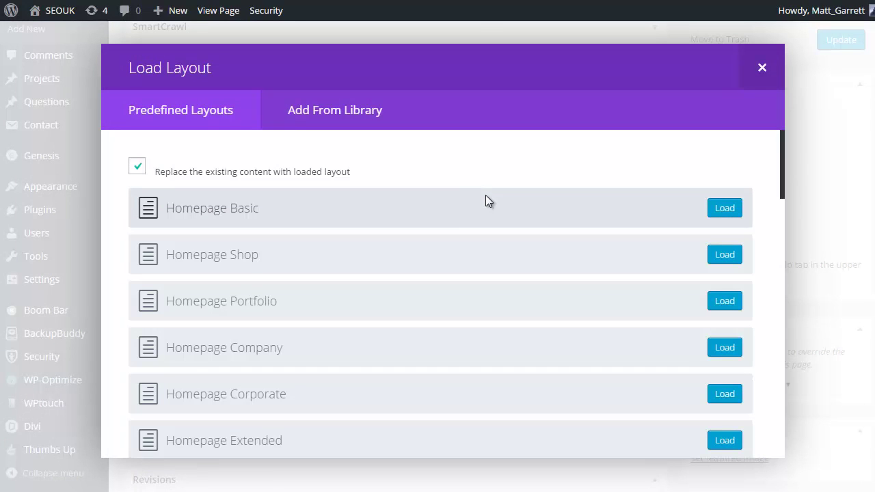
scroll(400, 211, down, 1)
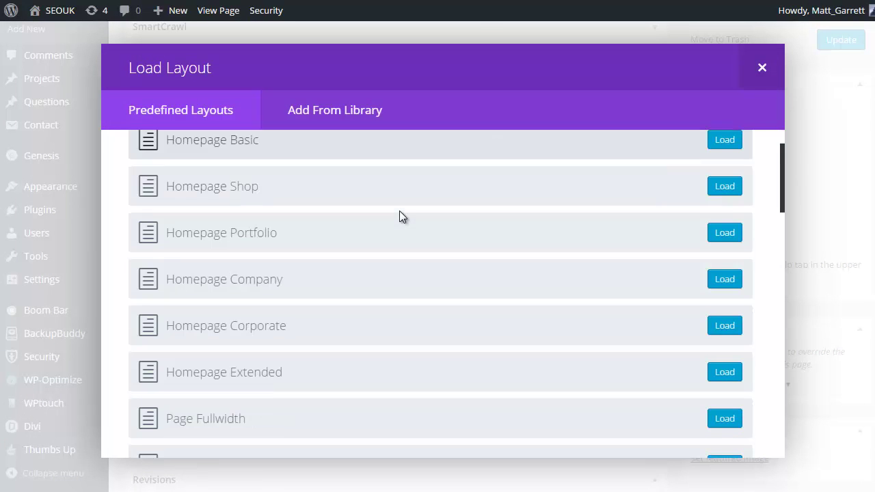
scroll(399, 216, down, 2)
scroll(399, 216, down, 1)
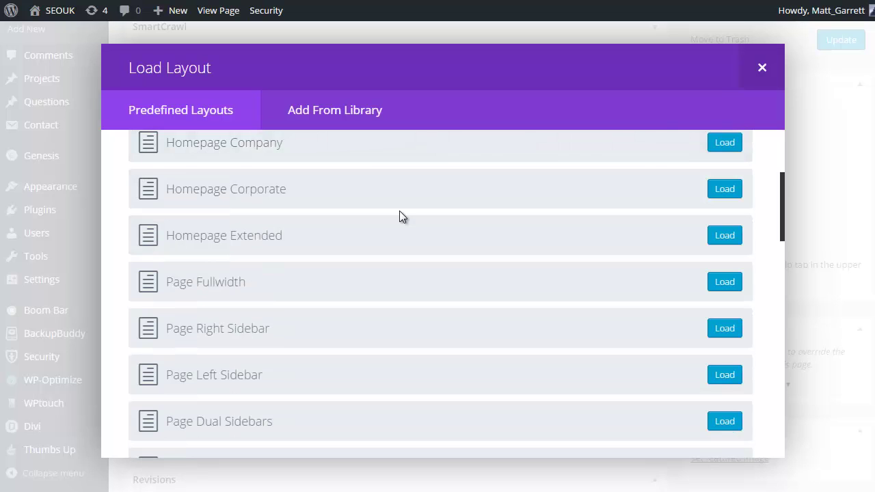
scroll(371, 285, down, 2)
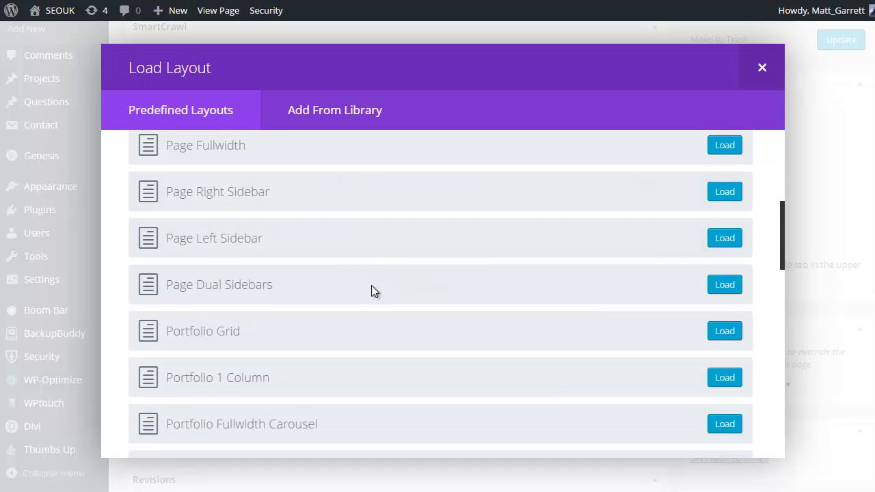
scroll(379, 266, down, 3)
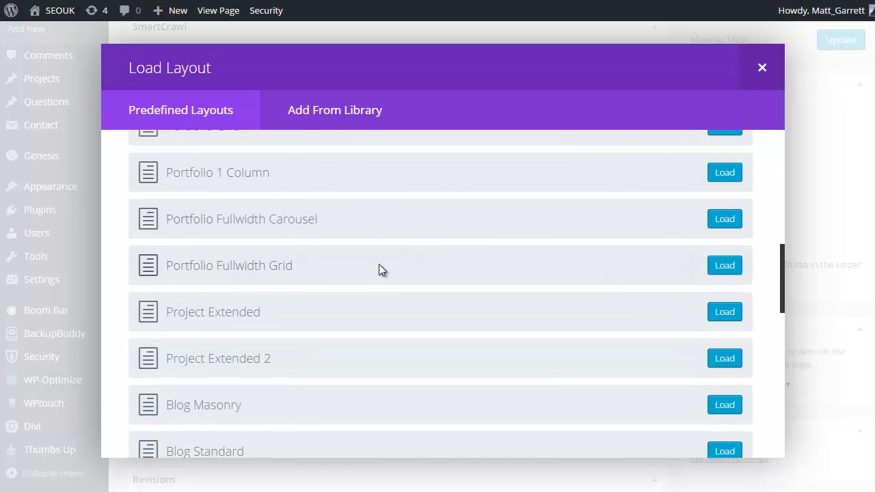
scroll(378, 267, down, 3)
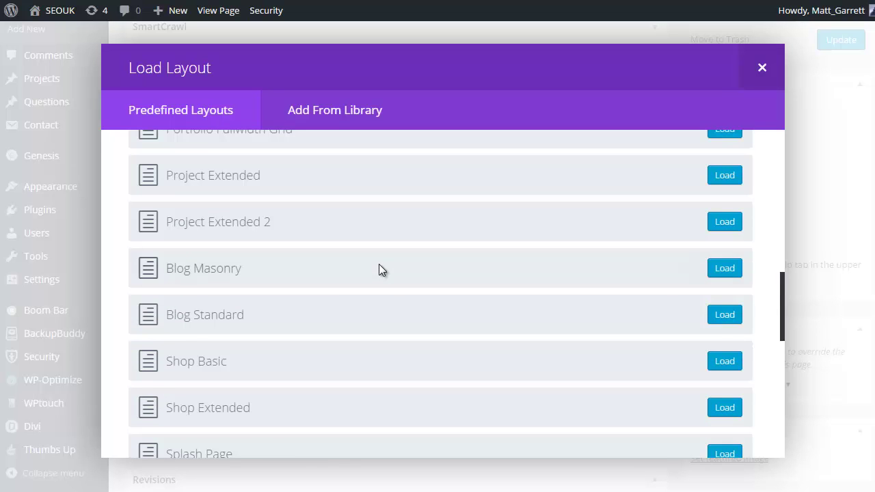
scroll(380, 266, down, 1)
scroll(380, 266, down, 2)
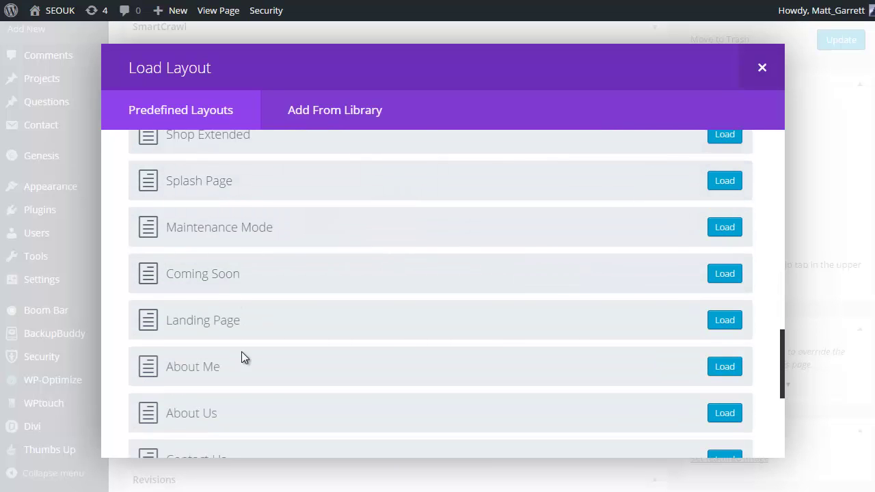
- Load the About Me predefined layout onto the page
click(724, 368)
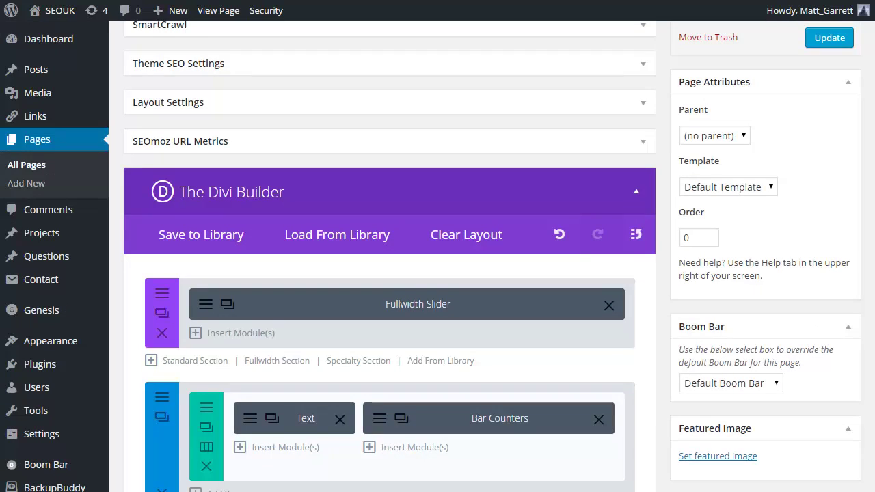
scroll(389, 273, down, 3)
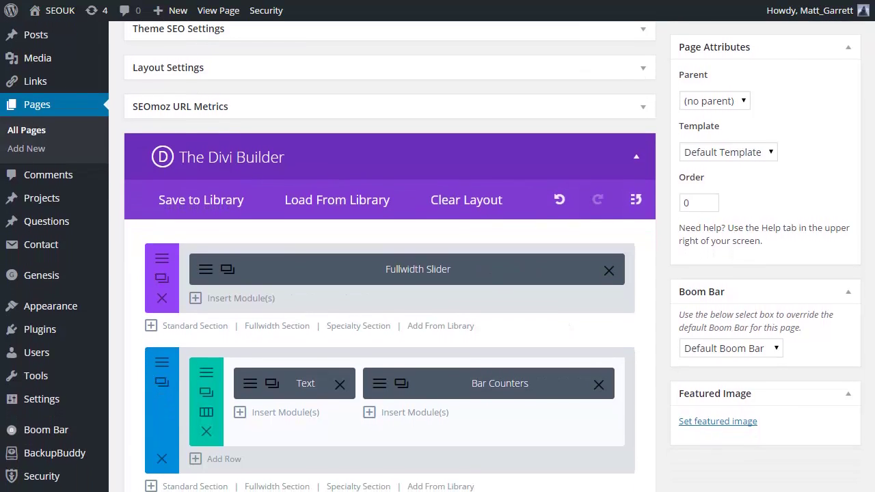
scroll(389, 273, down, 1)
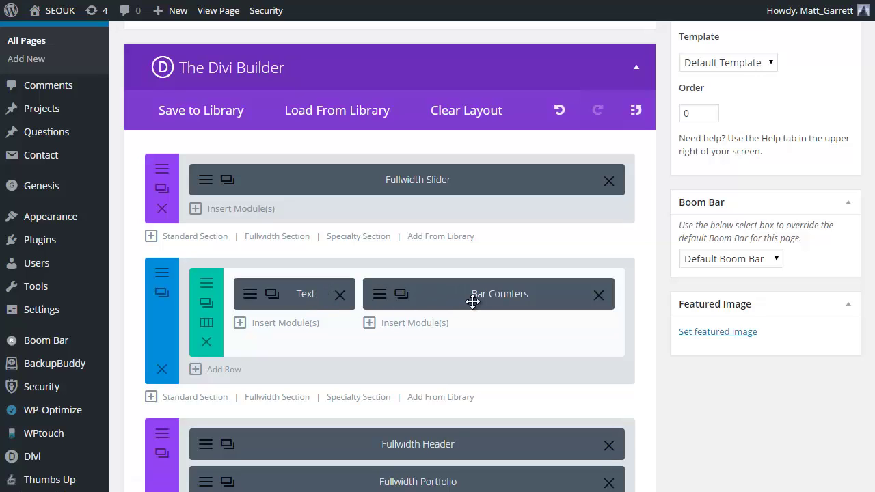
- Replace the Text and Bar Counters columns with a 1/2 + 1/2 column structure
click(207, 342)
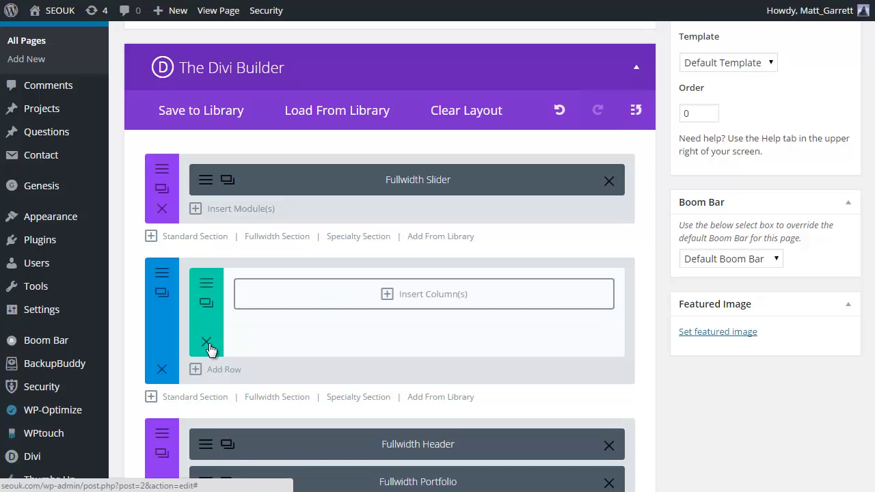
click(418, 301)
click(473, 190)
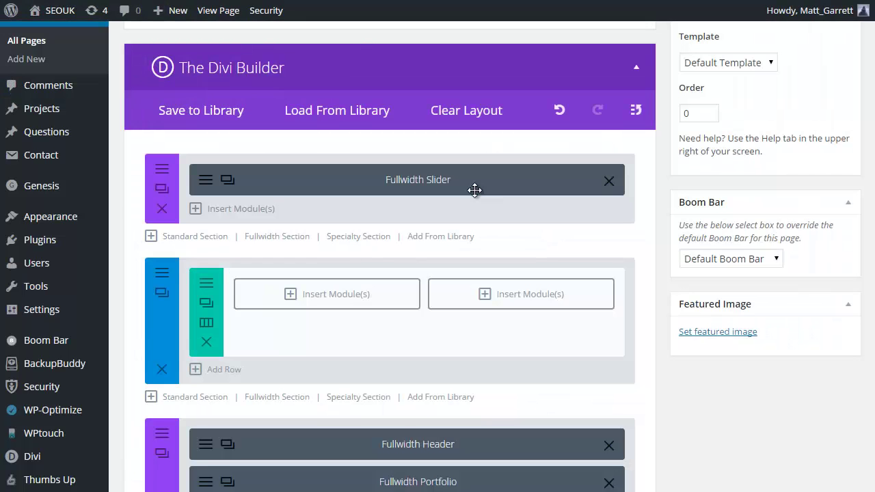
click(294, 303)
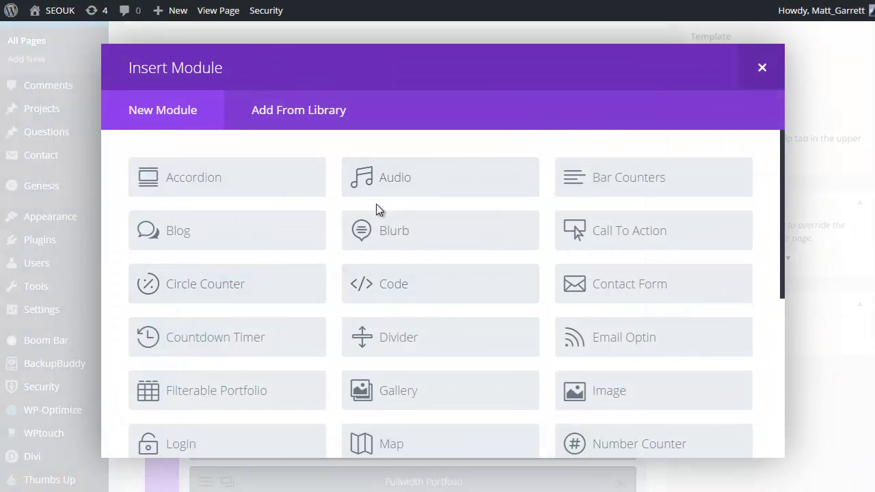
scroll(376, 204, down, 1)
scroll(377, 209, down, 4)
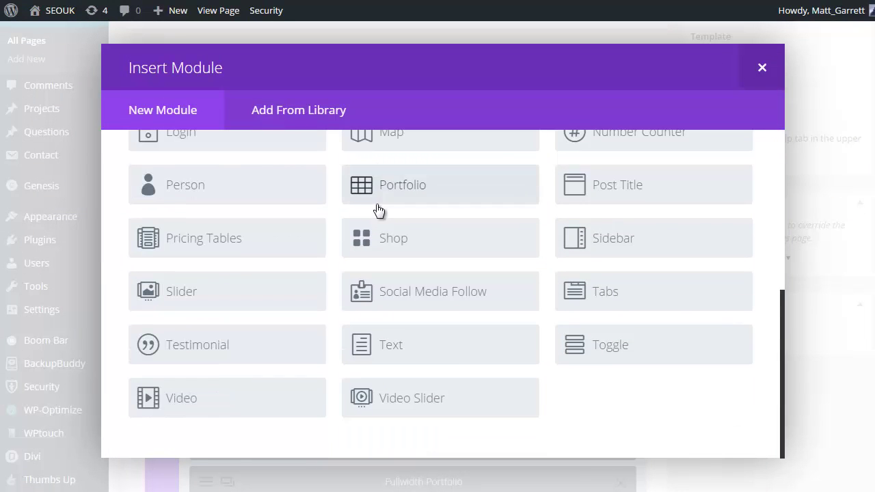
- Add a Text module to the left column and paste the About paragraphs into it
click(403, 349)
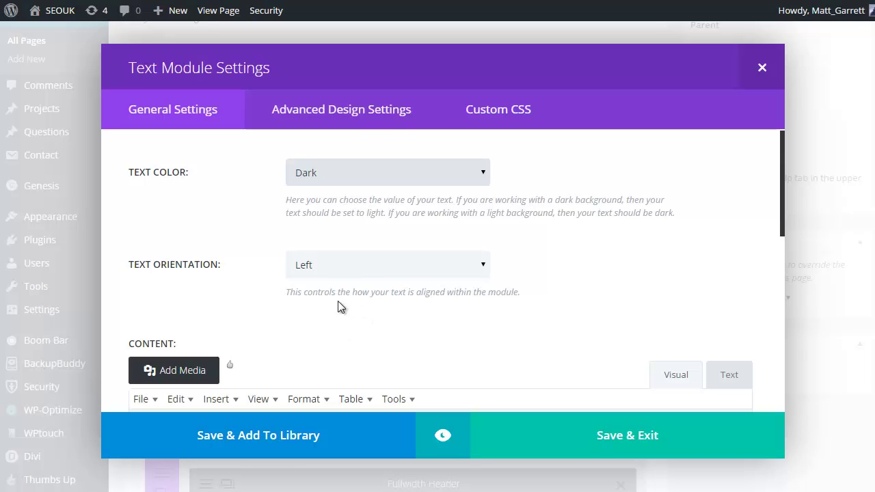
scroll(445, 353, down, 5)
scroll(456, 321, up, 2)
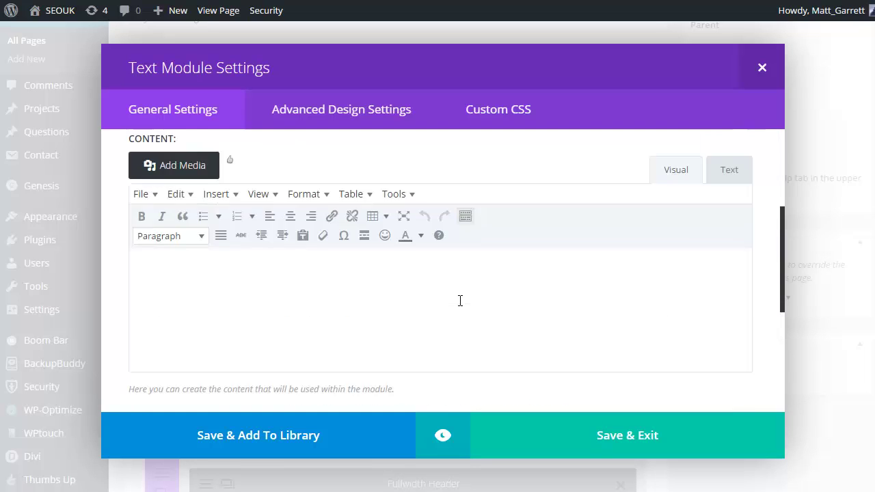
scroll(459, 300, up, 2)
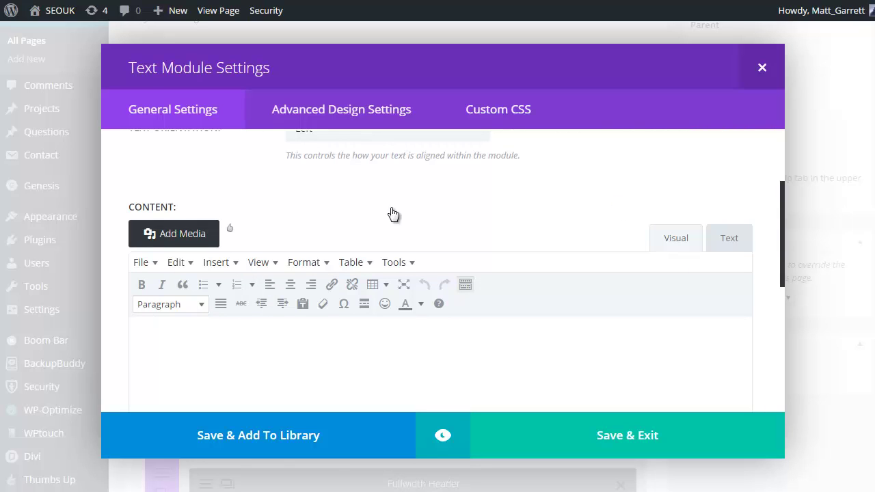
key(ctrl+v)
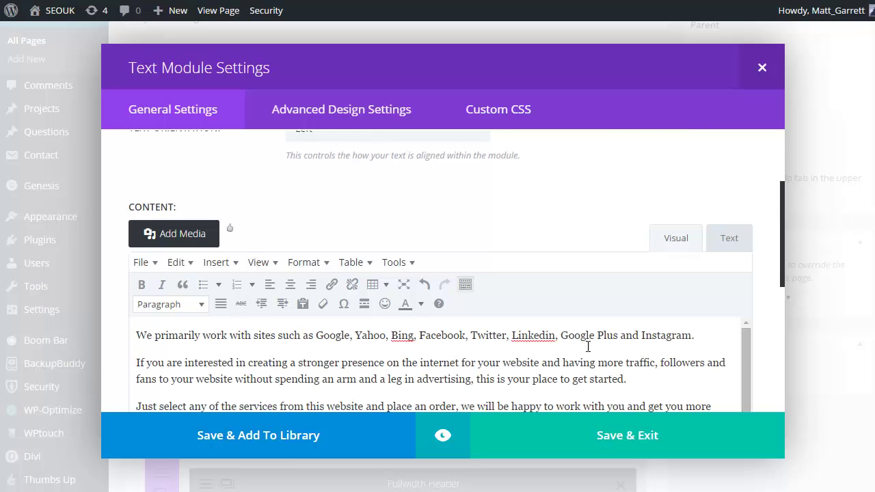
scroll(650, 278, up, 4)
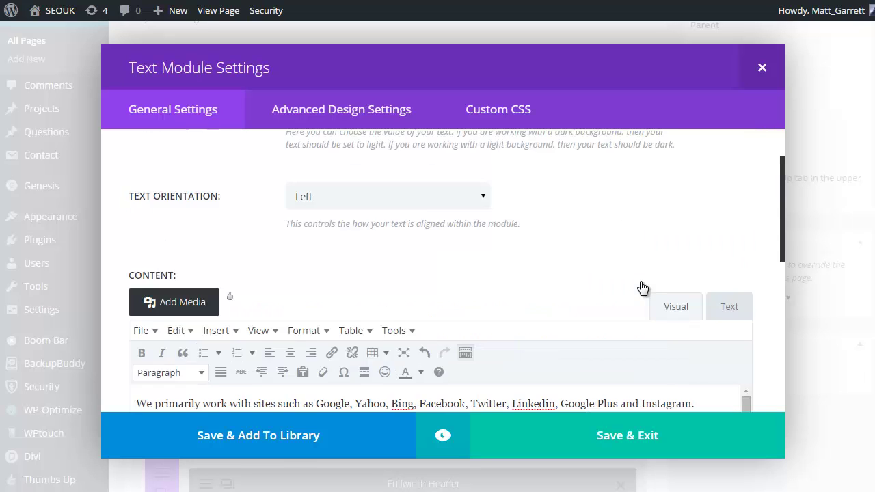
scroll(639, 281, down, 8)
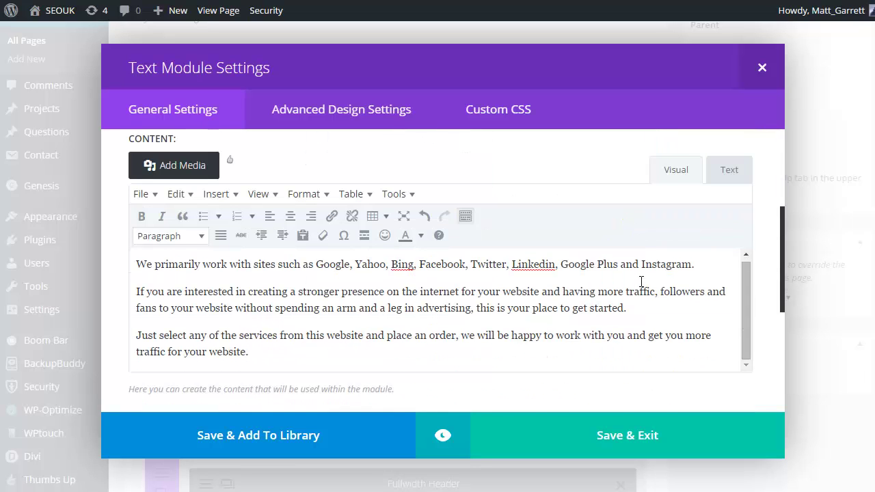
scroll(640, 287, down, 2)
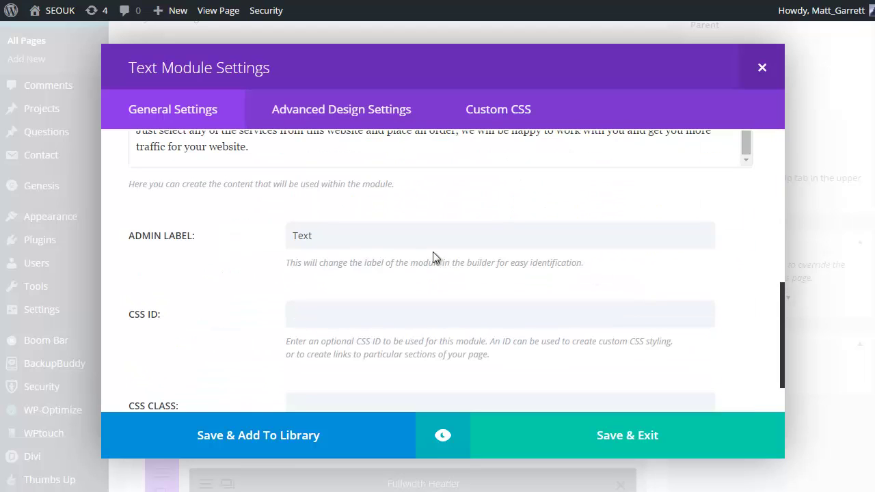
- Change the Text module's Admin Label from 'Text' to 'About Us'
drag(325, 235, 281, 233)
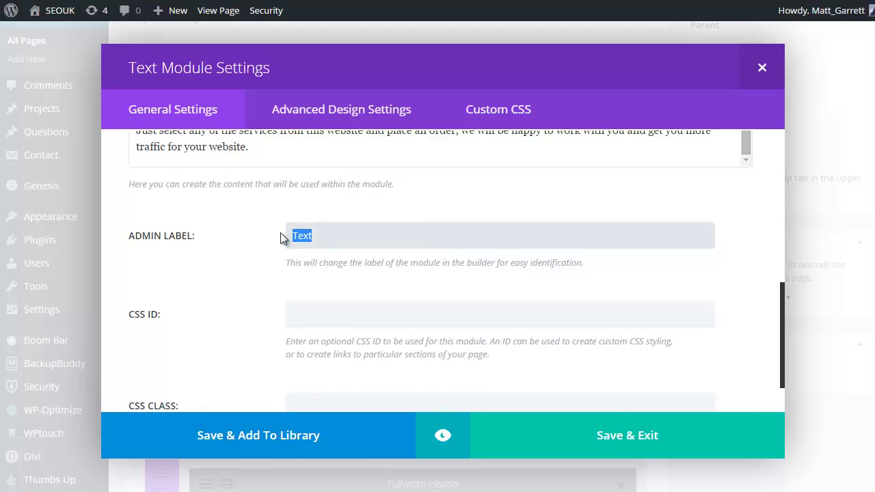
text(About Us)
scroll(346, 248, down, 1)
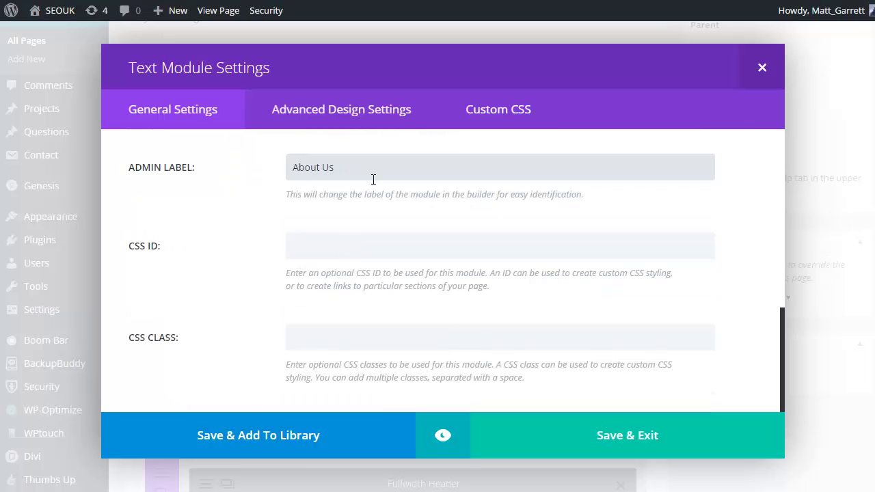
scroll(410, 186, down, 1)
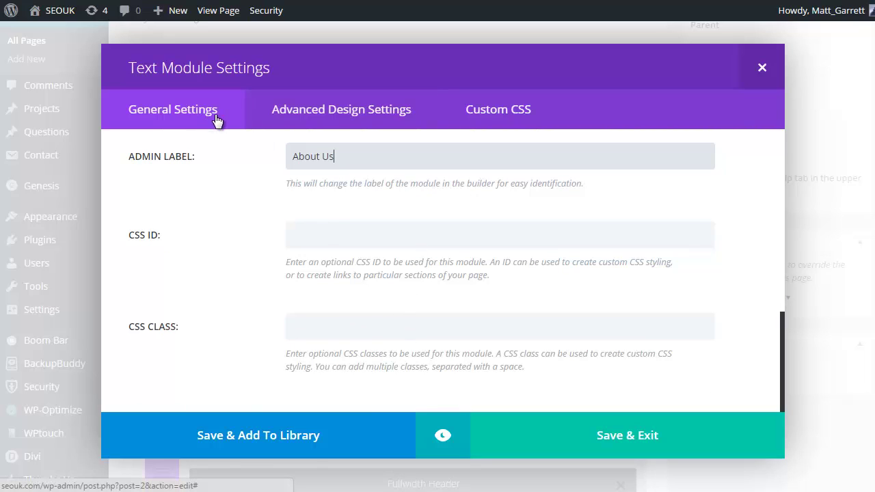
- Review the About Us module's Custom CSS and Advanced Design Settings, then save it
click(488, 118)
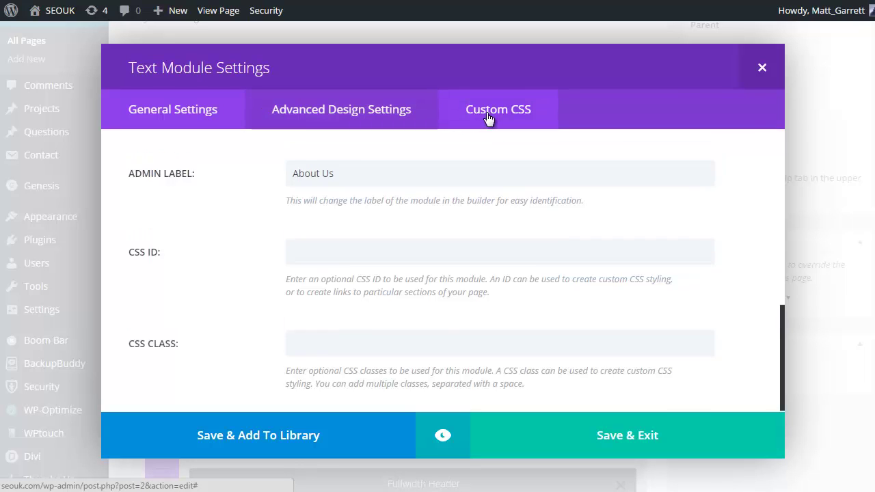
scroll(654, 217, down, 4)
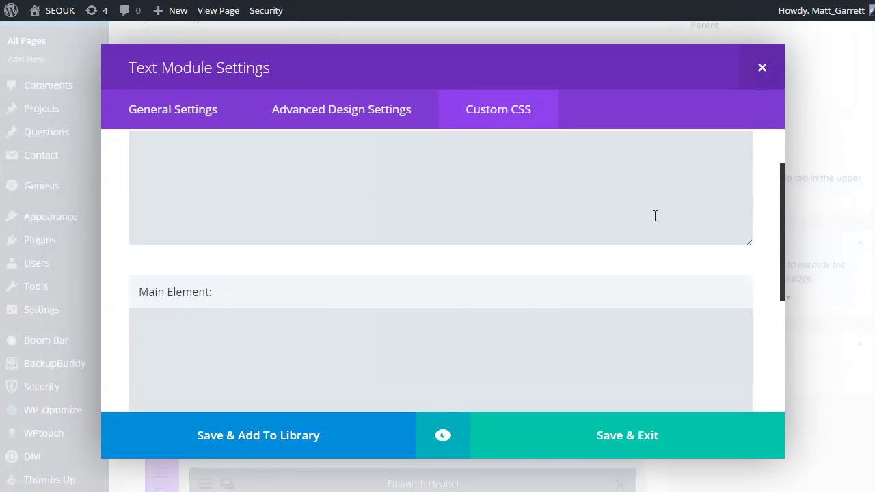
scroll(642, 225, up, 4)
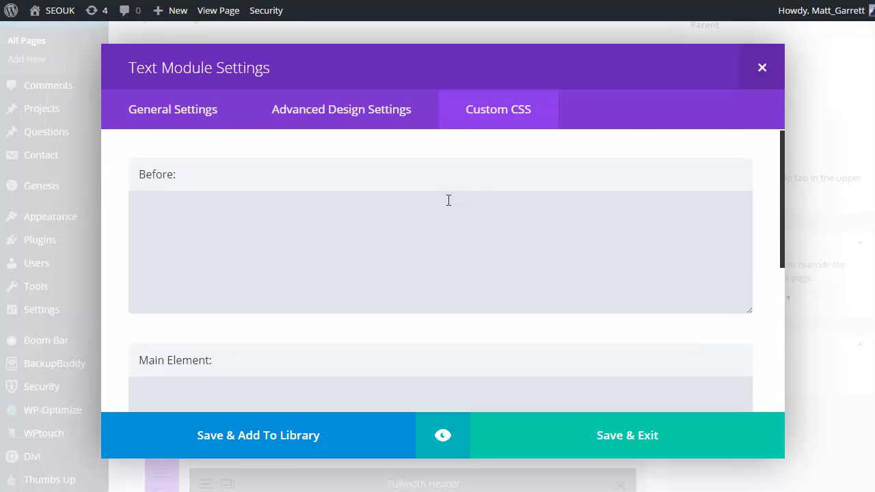
click(391, 113)
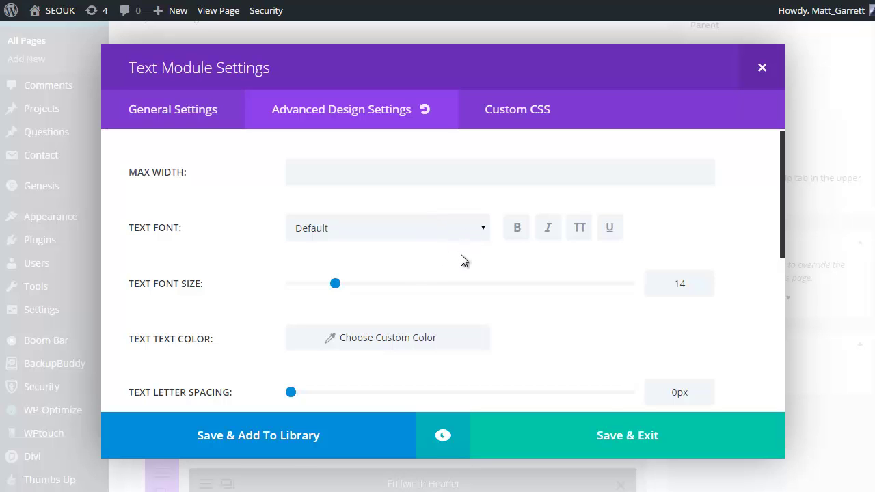
scroll(462, 260, down, 2)
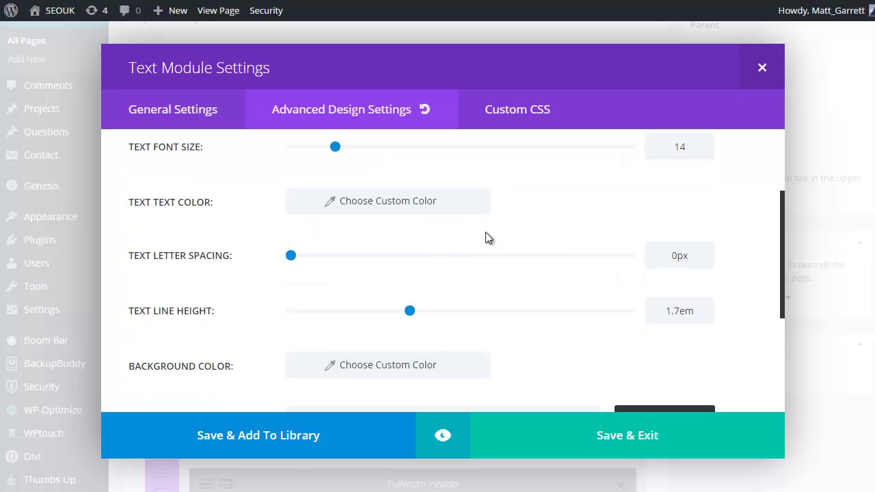
scroll(477, 235, down, 1)
scroll(499, 209, down, 2)
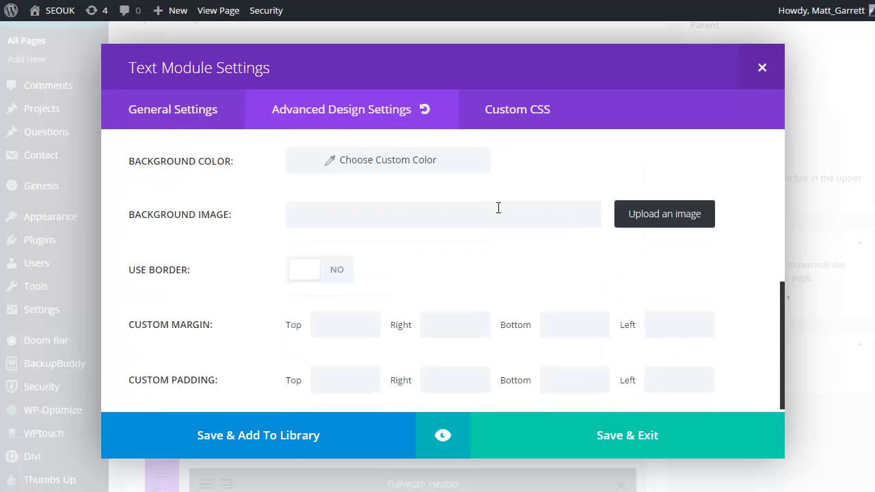
scroll(498, 208, down, 1)
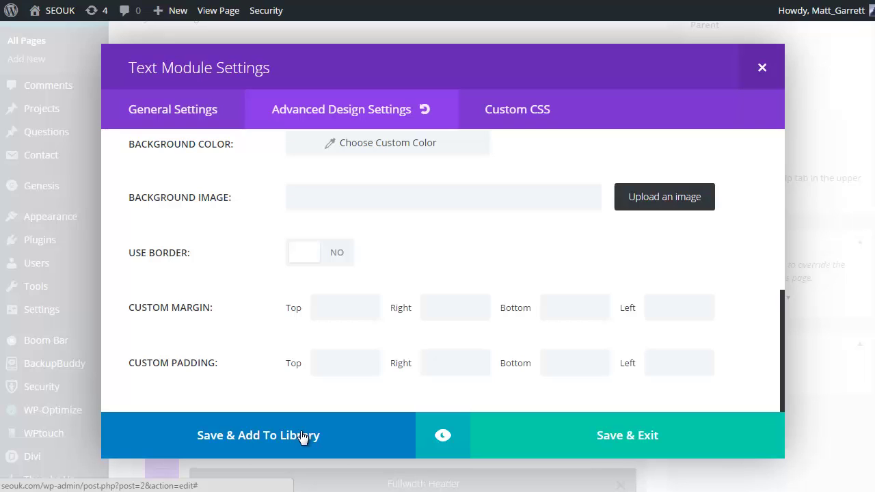
click(650, 436)
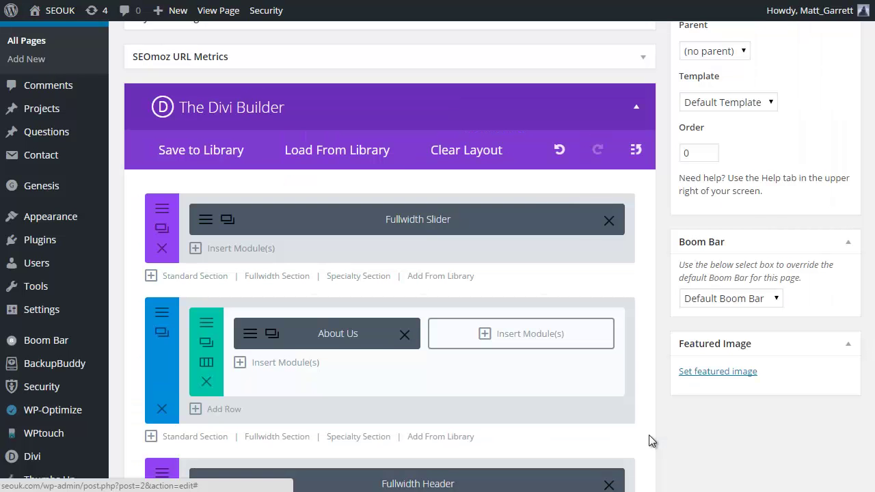
- Add a Contact Form to the empty right column with the site's recipient e-mail and title 'Contact Us'
click(487, 335)
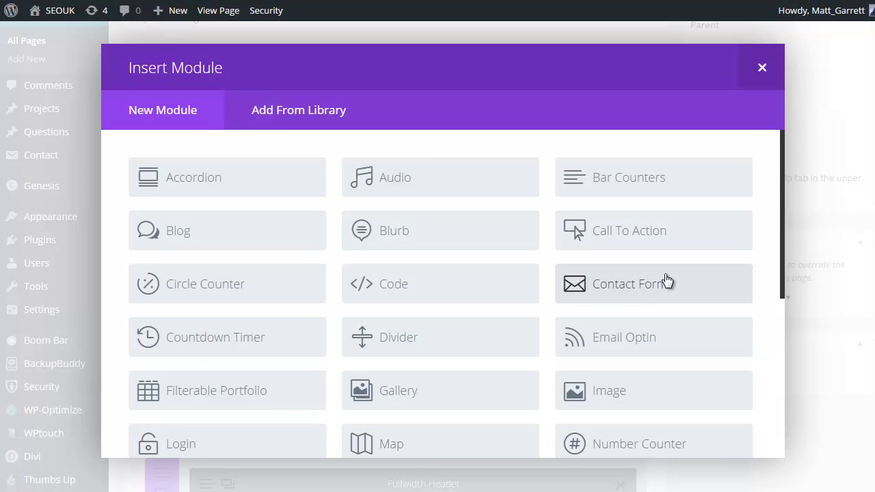
click(617, 285)
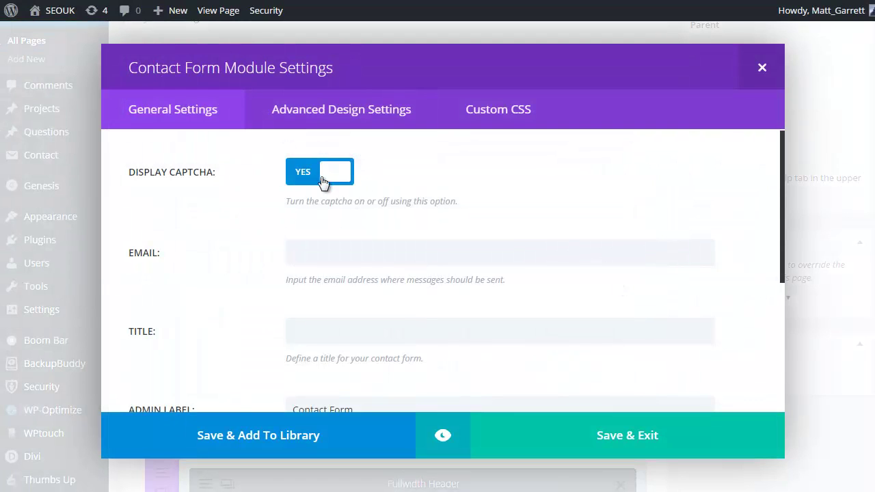
click(339, 251)
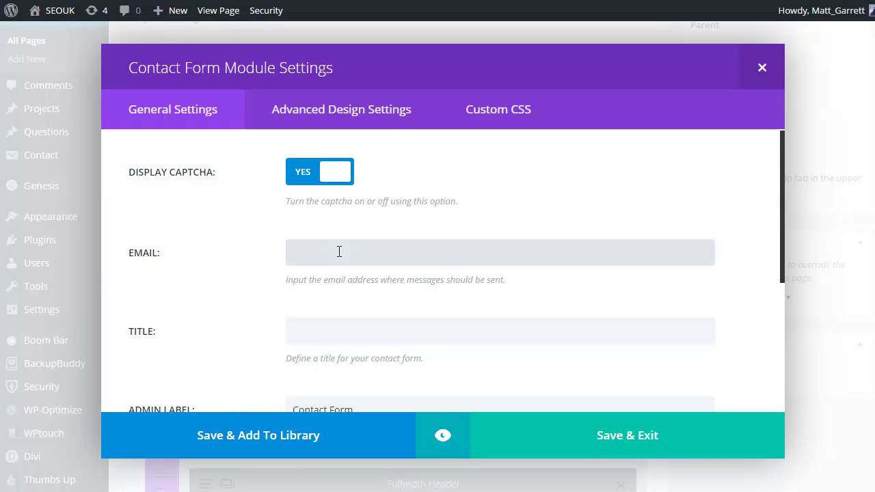
click(352, 338)
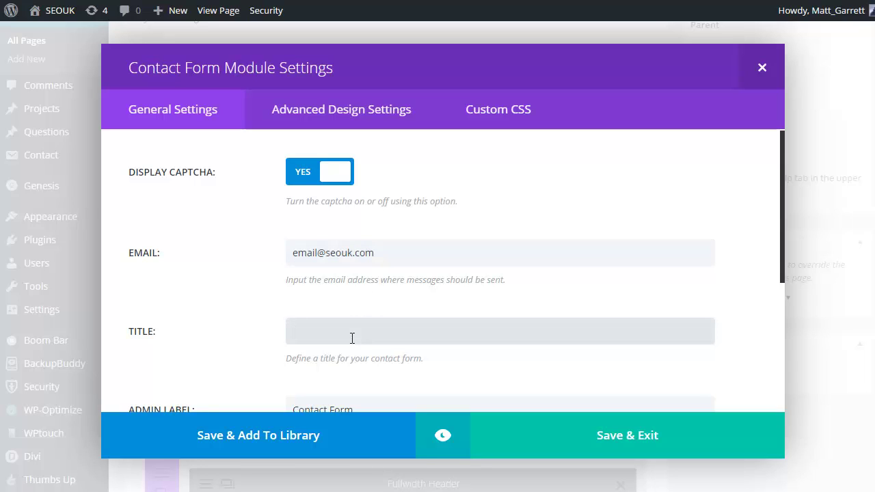
text(Contact Us)
- Review the contact form's Advanced Design Settings and save the module
scroll(505, 348, down, 2)
scroll(374, 262, down, 2)
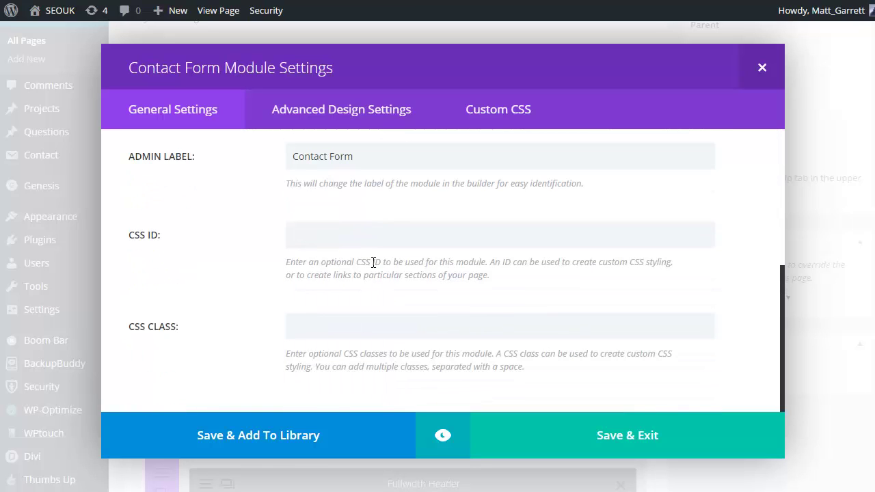
scroll(374, 262, up, 4)
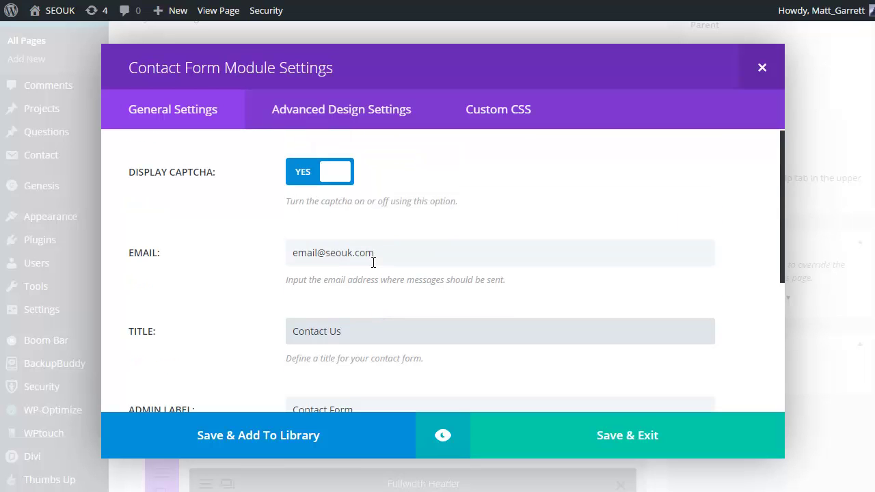
scroll(290, 185, down, 4)
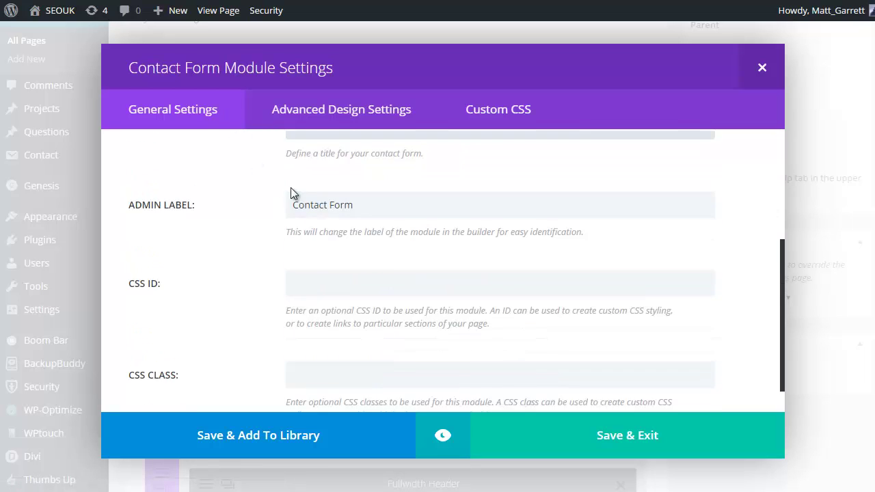
click(330, 113)
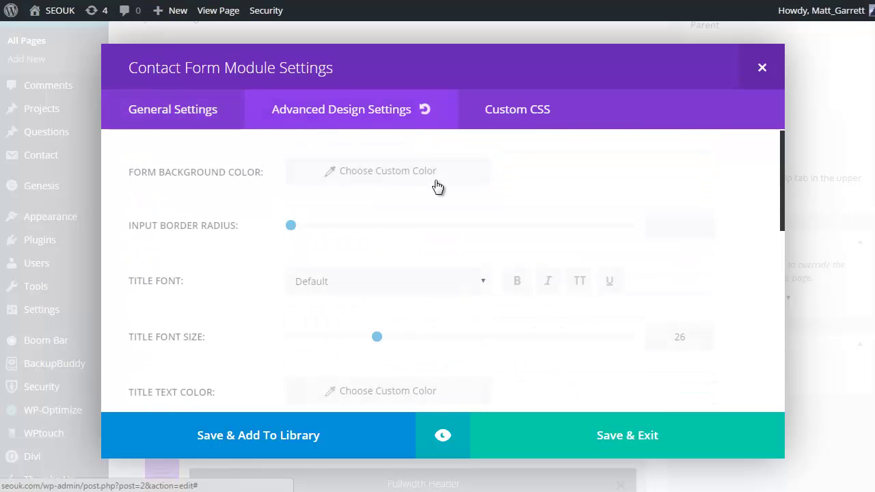
scroll(443, 197, down, 2)
scroll(444, 198, down, 5)
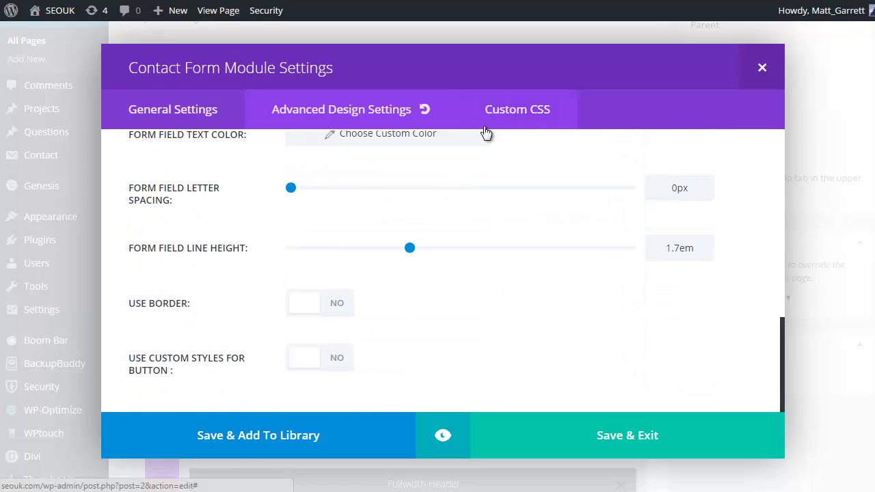
click(615, 434)
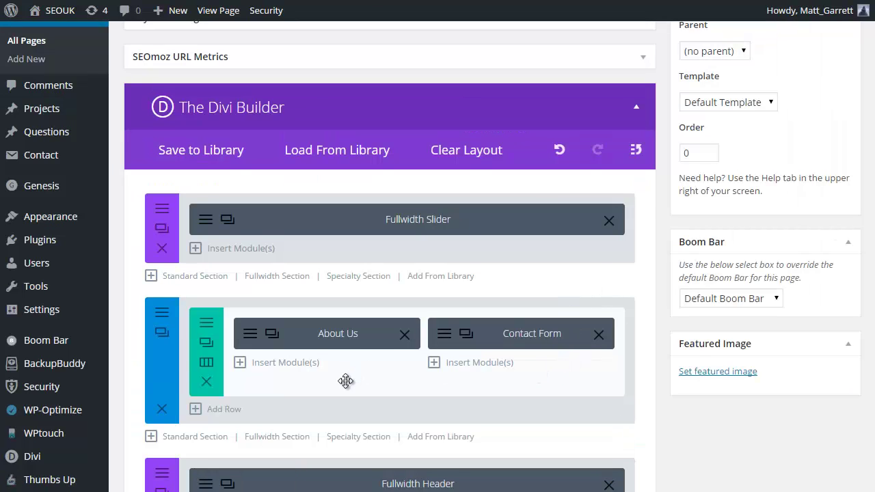
- Add a new row of four 1/4 columns below the About Us row
scroll(346, 383, down, 1)
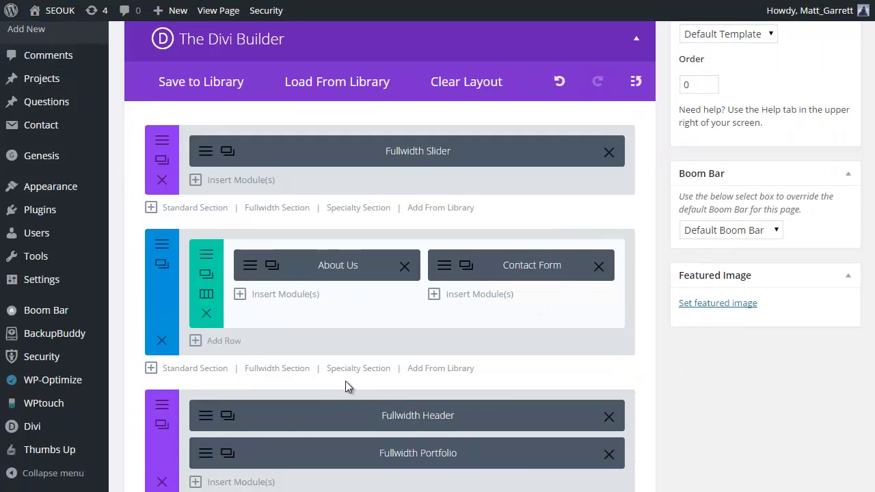
click(227, 341)
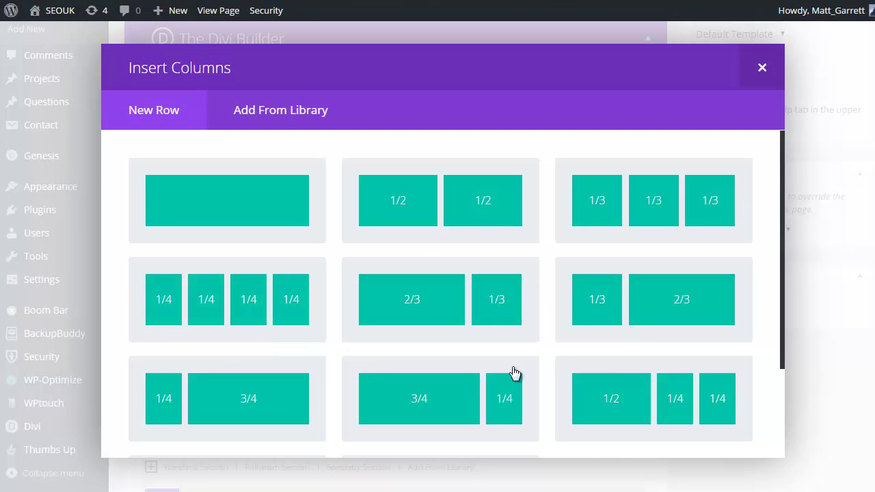
click(295, 309)
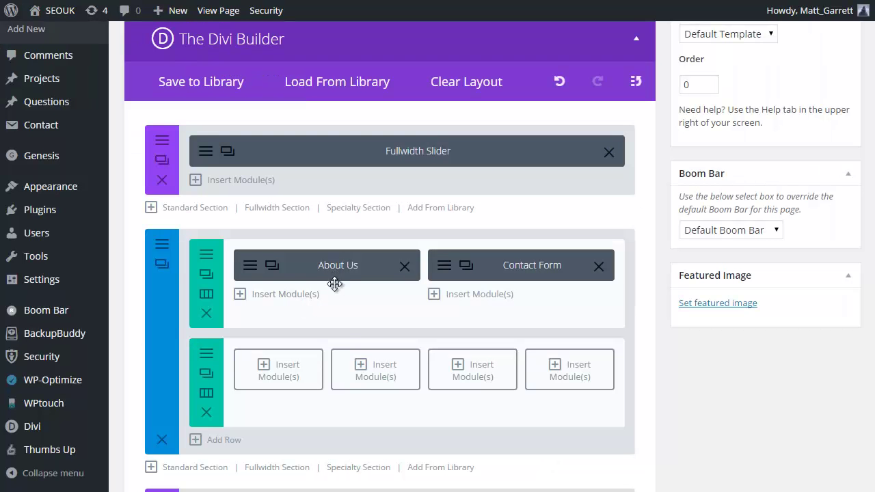
- Insert a Blurb module into the first quarter-width column
click(263, 363)
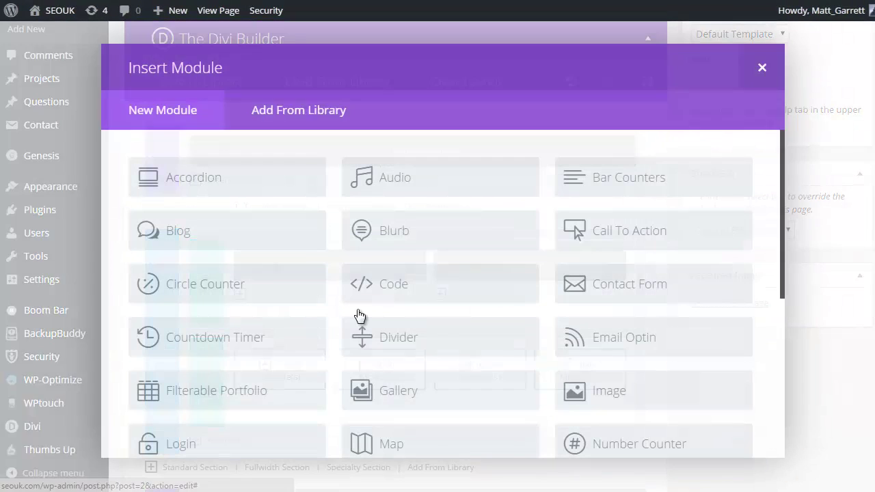
scroll(467, 287, down, 2)
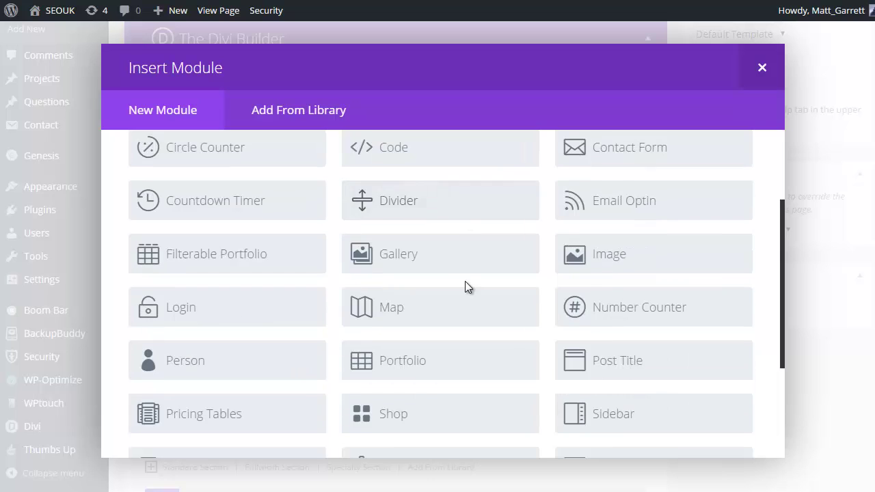
scroll(467, 287, down, 1)
scroll(467, 287, down, 2)
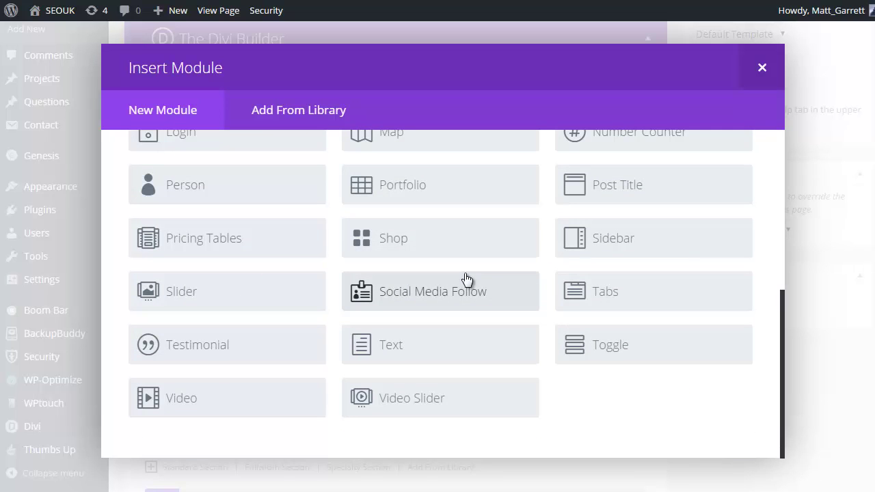
scroll(466, 278, up, 2)
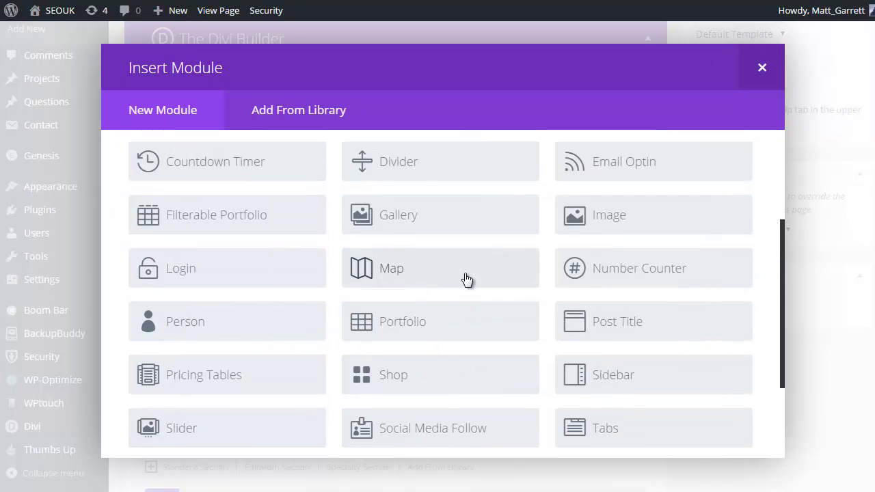
scroll(467, 279, up, 3)
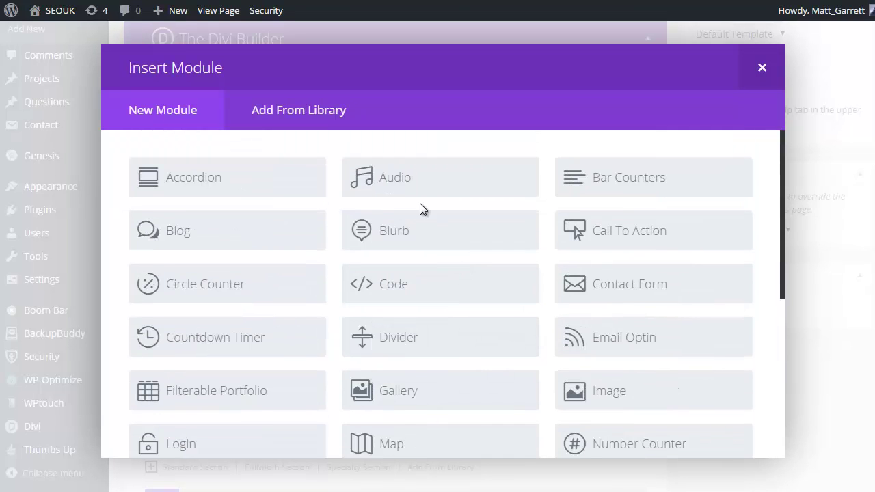
click(401, 229)
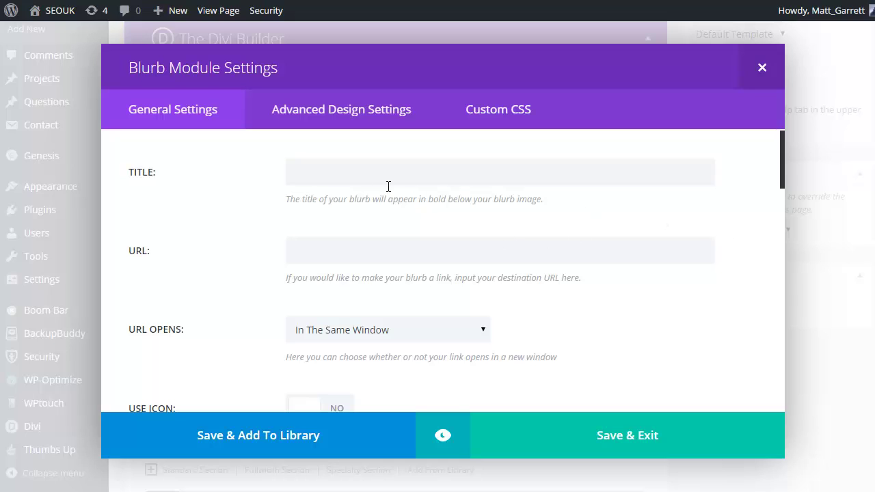
- Title the blurb 'Services' and set Use Icon to YES
click(353, 171)
text(Services)
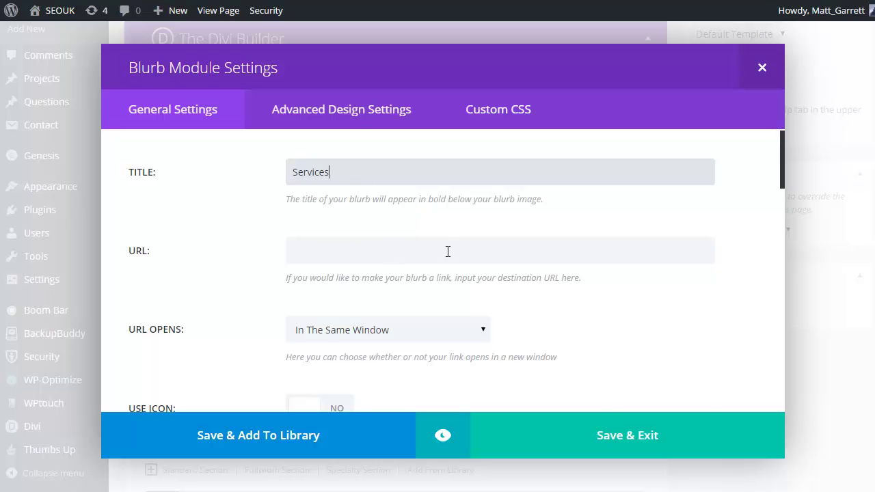
scroll(447, 250, down, 2)
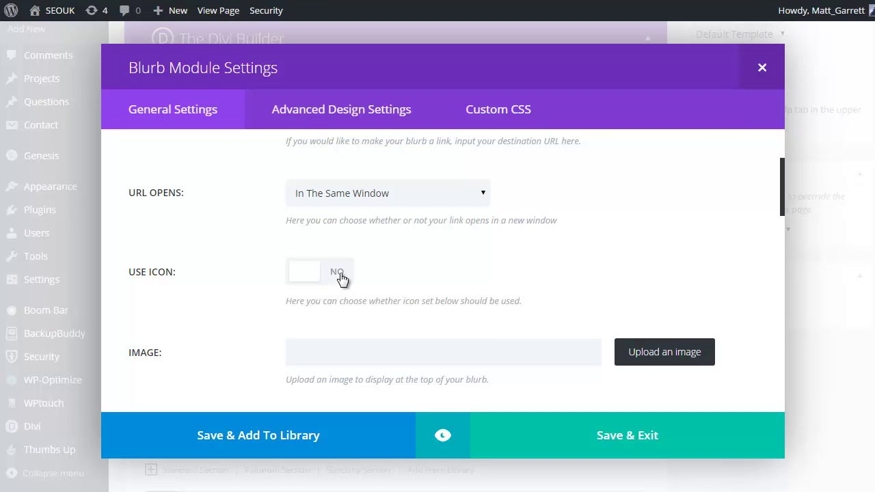
click(342, 277)
- Choose the gear icon from the blurb's icon grid
scroll(589, 282, down, 1)
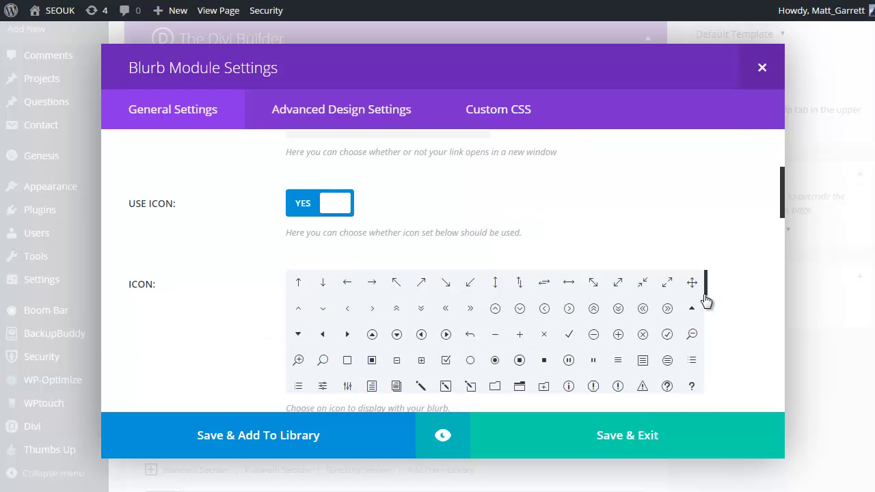
scroll(707, 283, down, 1)
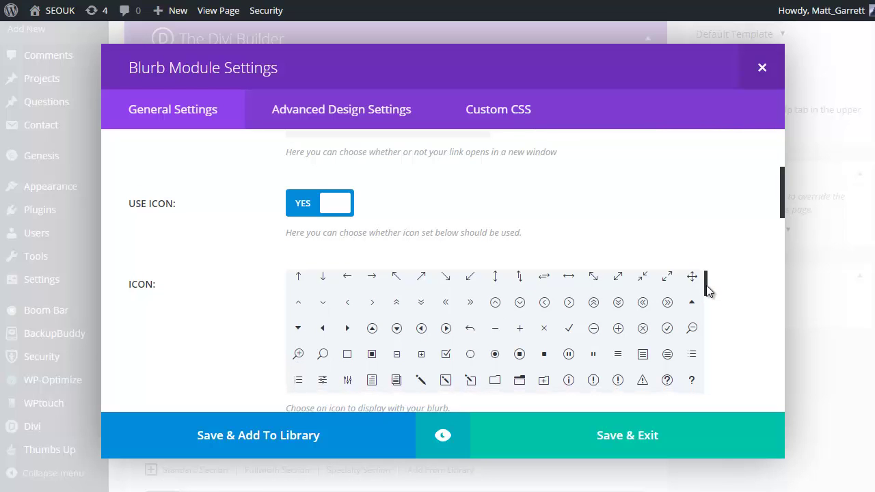
drag(706, 286, 700, 328)
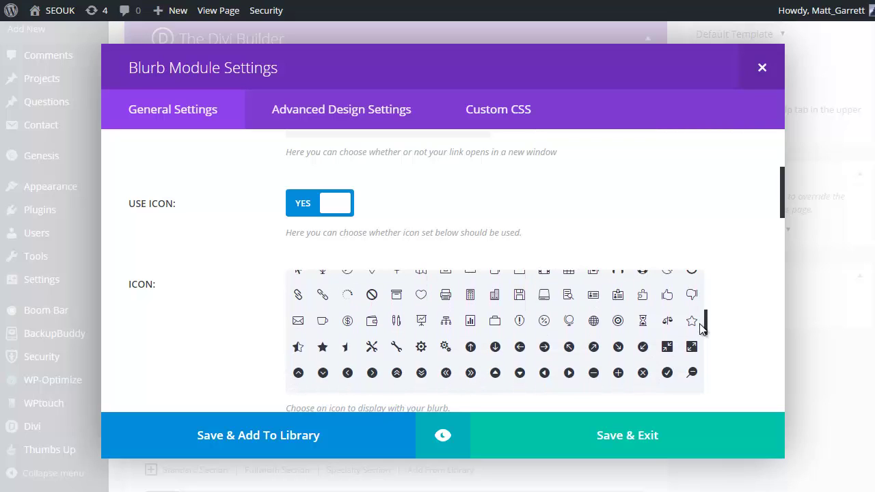
click(444, 348)
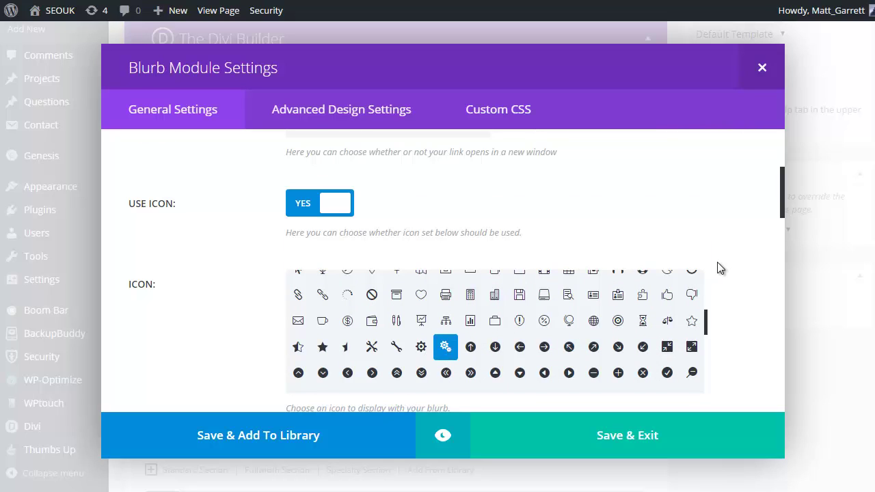
scroll(719, 267, down, 2)
click(406, 329)
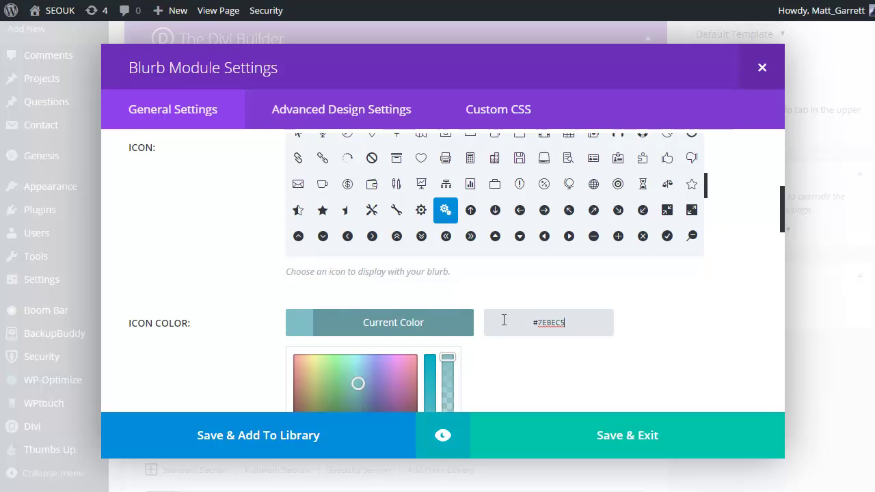
- Make the gear icon yellow and set the blurb's Text Color to Light
scroll(584, 311, down, 1)
scroll(584, 311, down, 1)
click(362, 352)
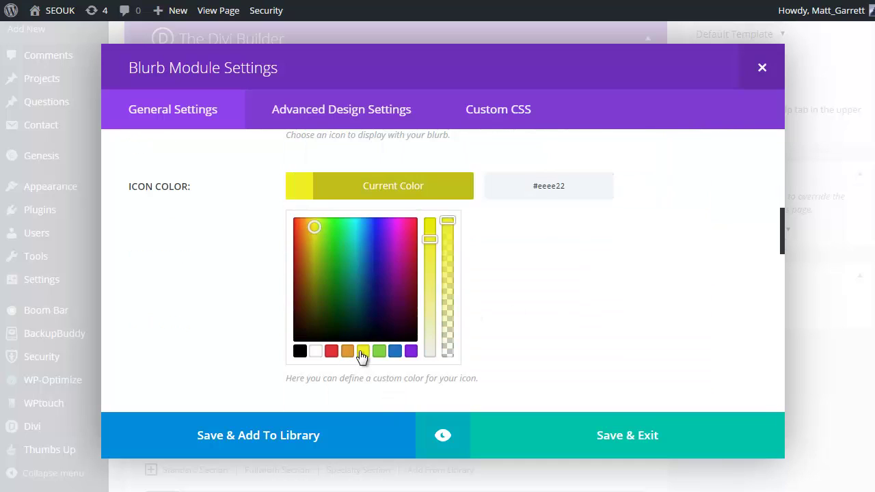
scroll(609, 283, down, 2)
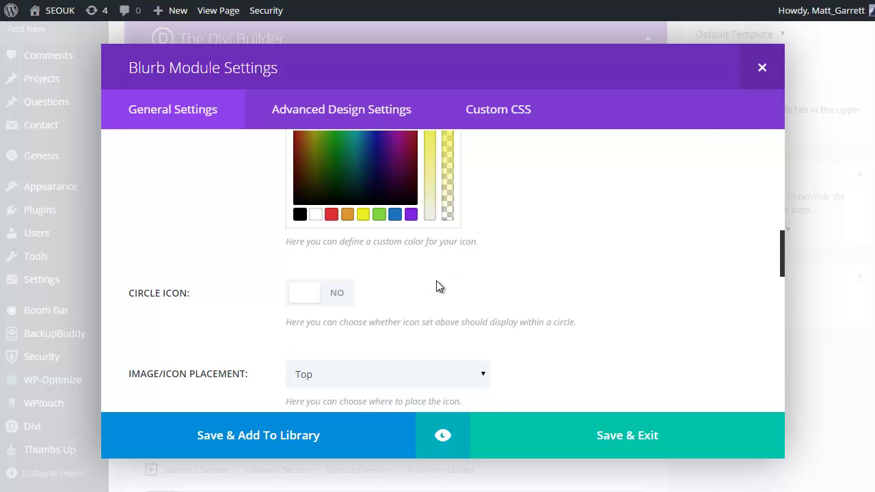
scroll(439, 287, down, 1)
scroll(555, 285, down, 1)
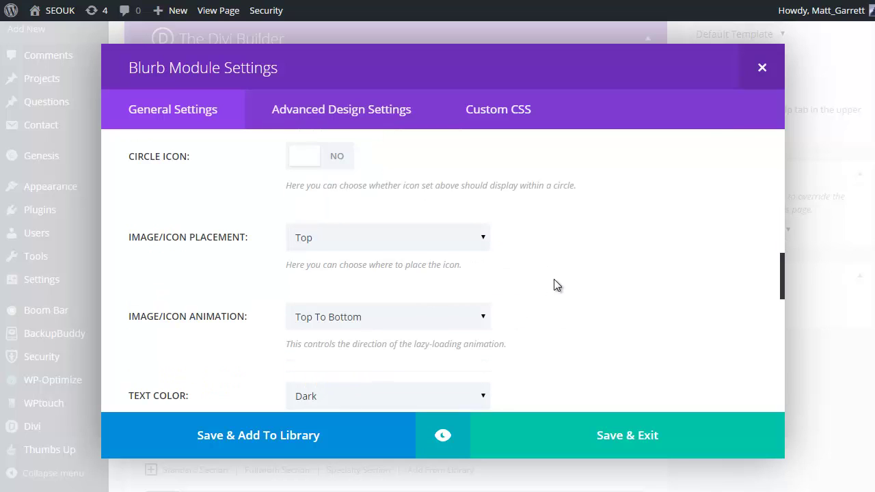
scroll(555, 283, down, 2)
scroll(555, 278, down, 1)
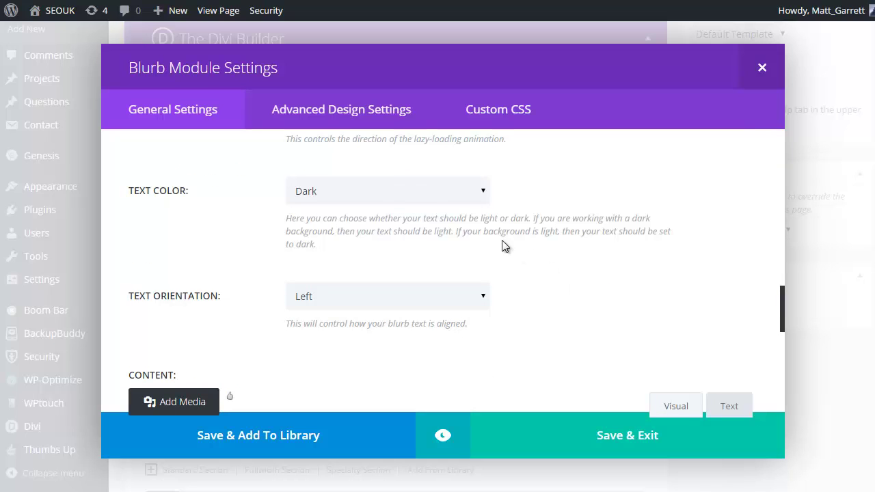
click(483, 191)
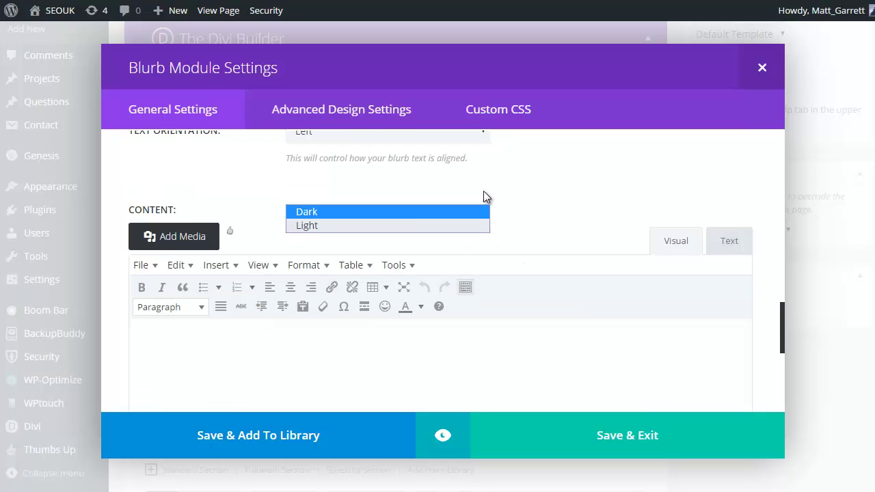
click(364, 226)
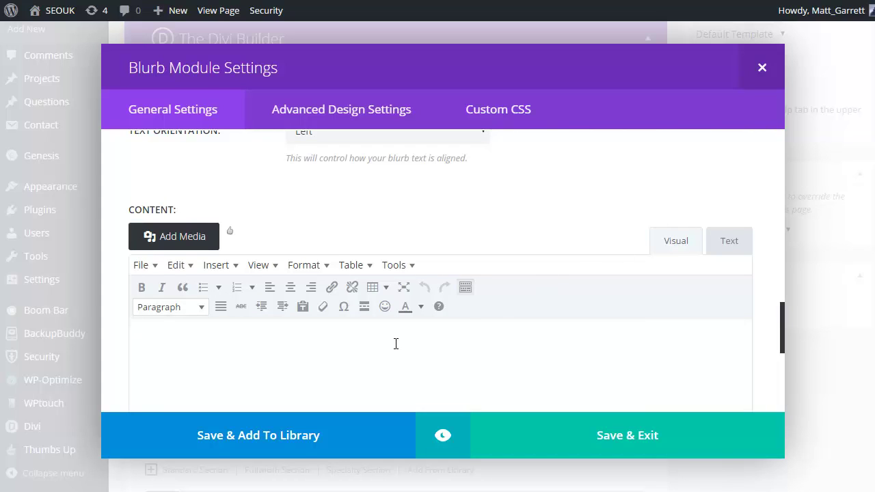
- Paste the description sentence into the blurb and centre its text
text(We provide a variety of 'Done For You' Services offer 'hands off' optimization)
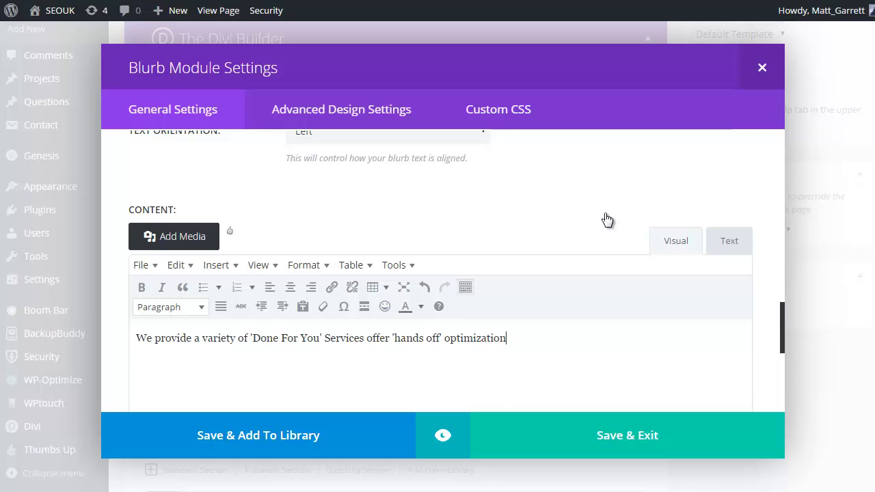
scroll(604, 213, up, 2)
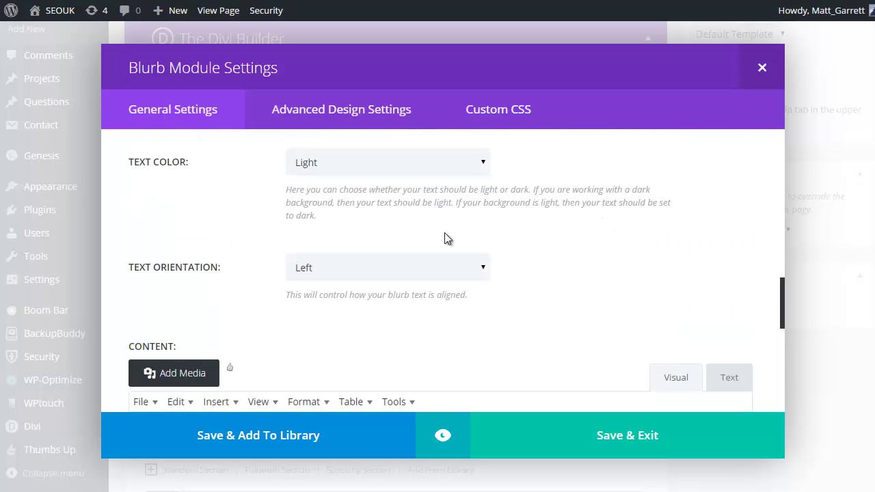
click(482, 266)
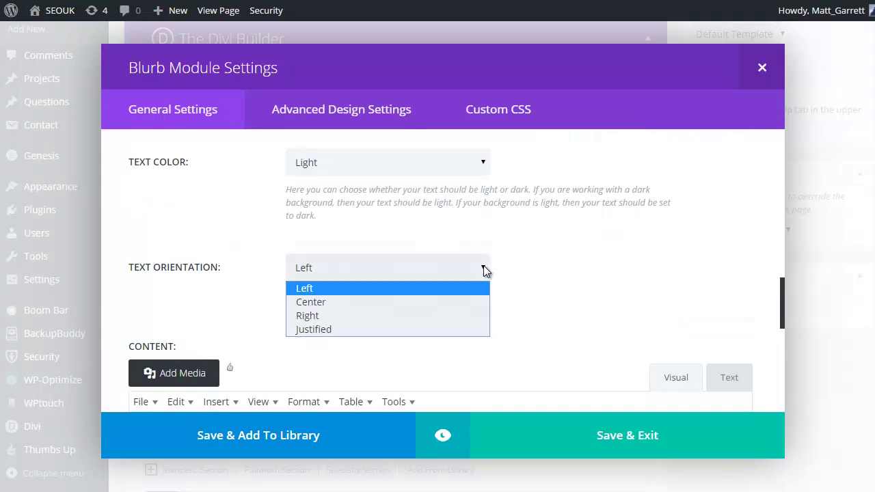
click(409, 301)
scroll(605, 258, down, 3)
scroll(604, 256, down, 3)
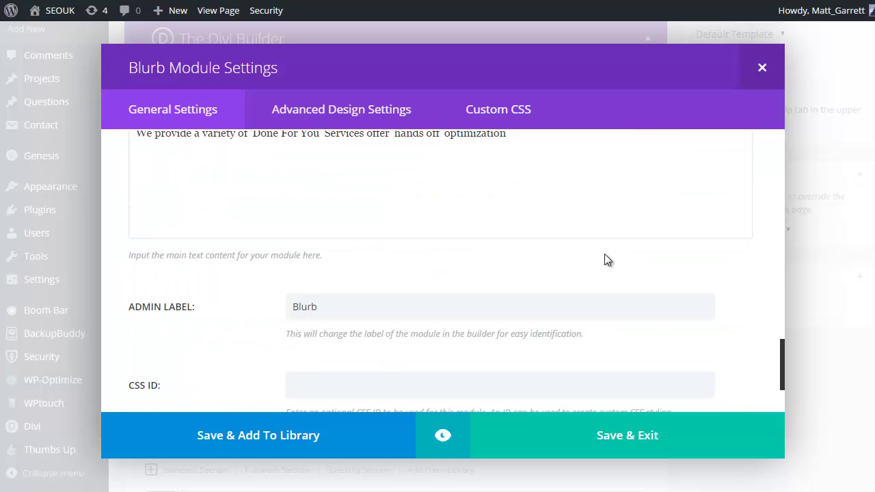
- Rename the blurb's Admin Label to 'Blurb Services' and save it
drag(357, 238, 270, 239)
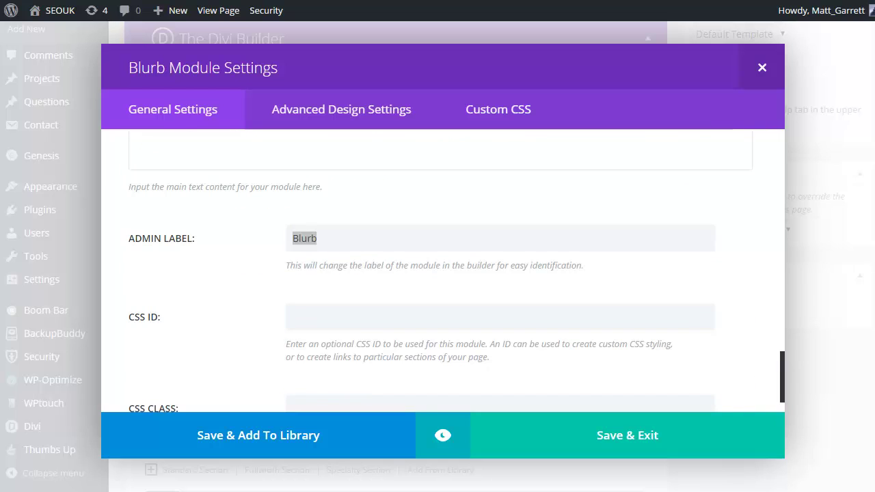
click(363, 242)
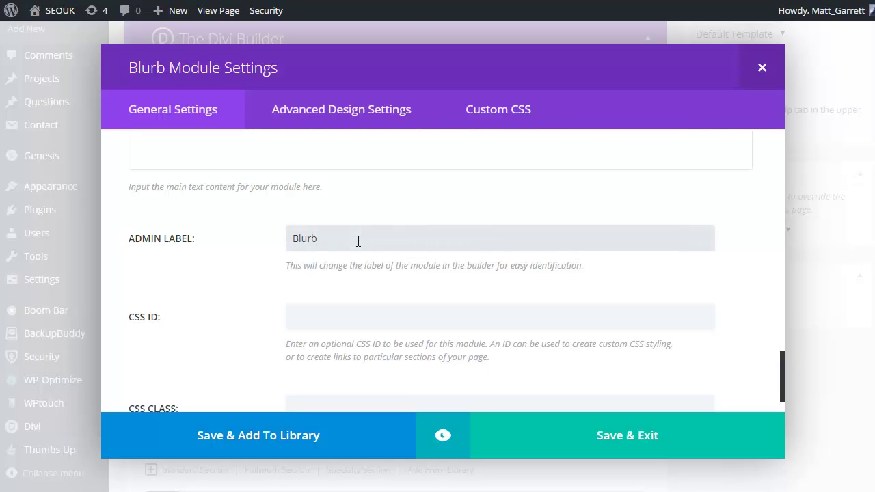
text(Services)
scroll(388, 235, down, 2)
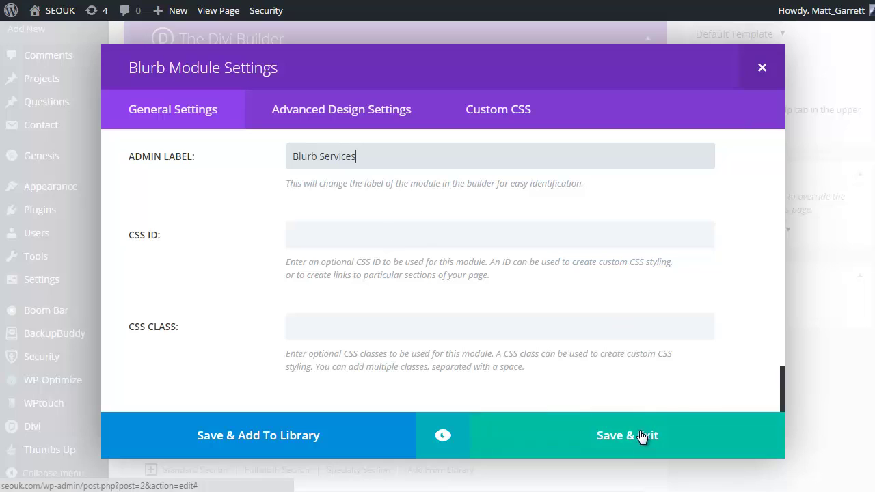
click(637, 438)
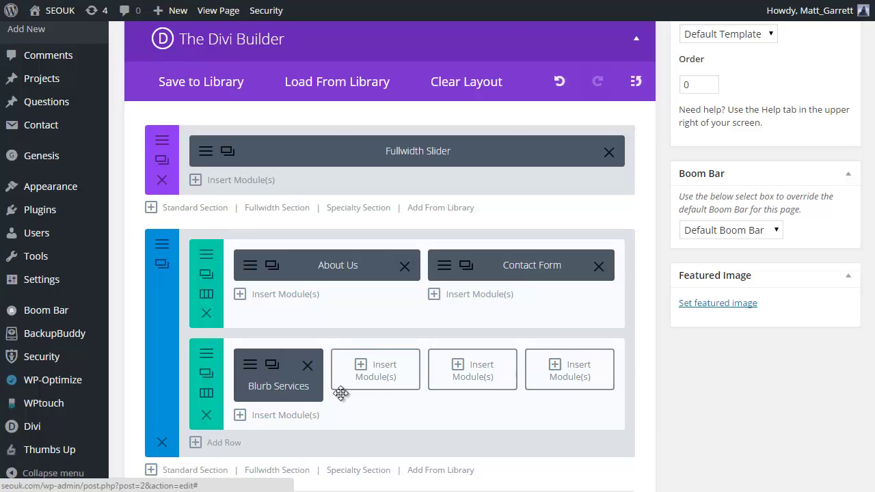
- Make three copies of the Services blurb
click(272, 366)
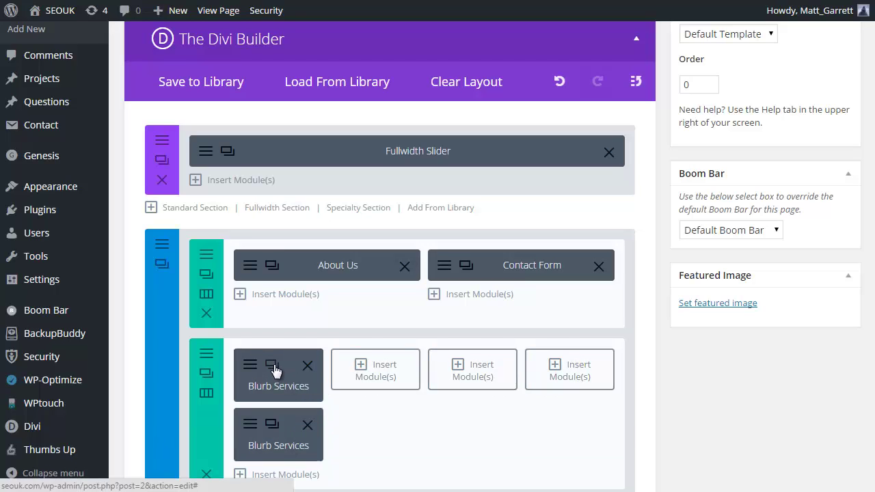
click(272, 366)
click(272, 365)
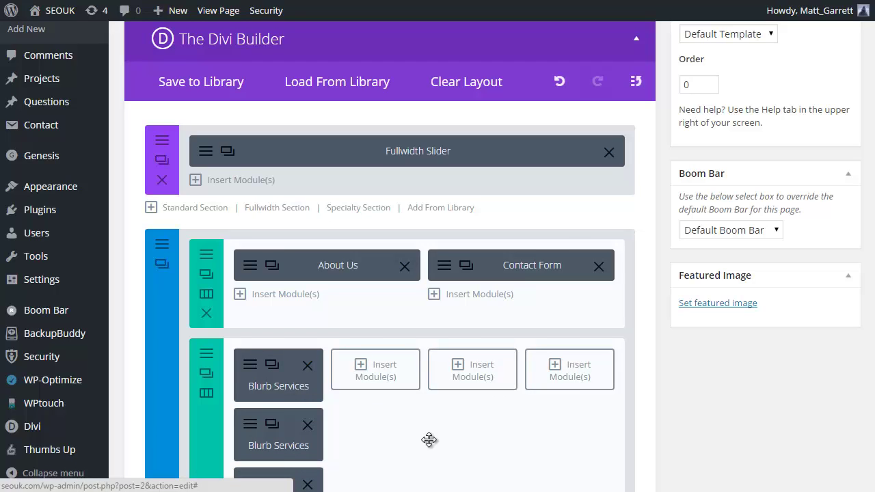
scroll(429, 440, down, 2)
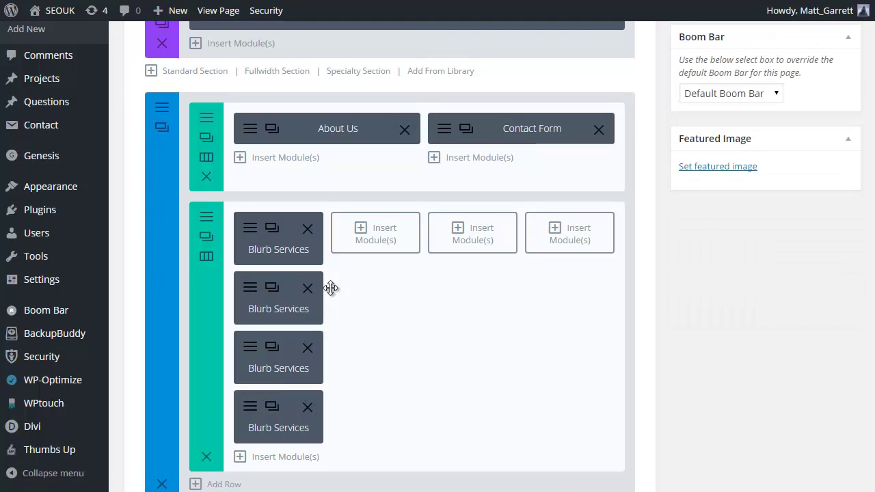
- Move the blurb copies into columns two, three and four as Training, Products and Support
drag(294, 301, 395, 239)
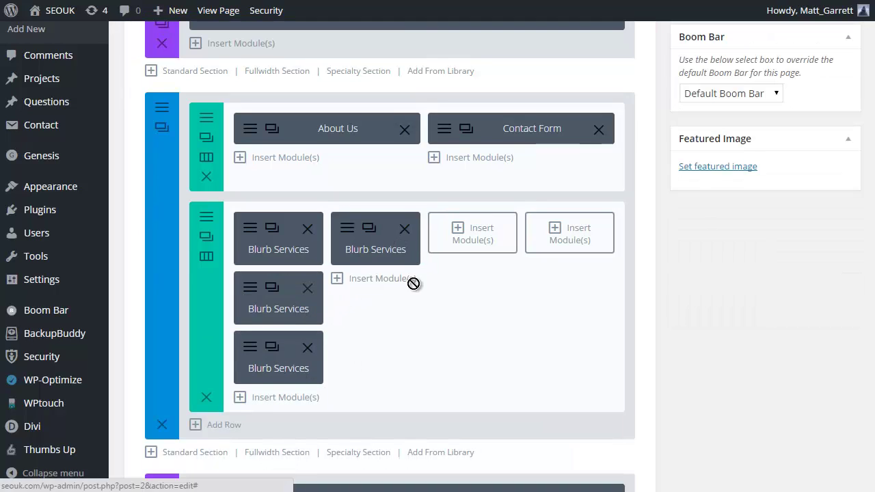
mouse_move(470, 241)
mouse_down()
mouse_move(473, 227)
mouse_move(455, 238)
mouse_move(474, 238)
mouse_up()
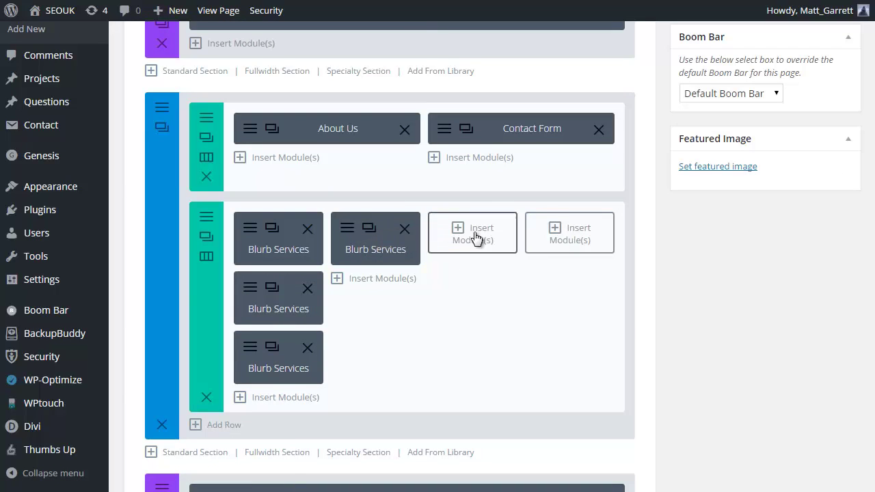
drag(276, 313, 496, 250)
drag(278, 305, 570, 245)
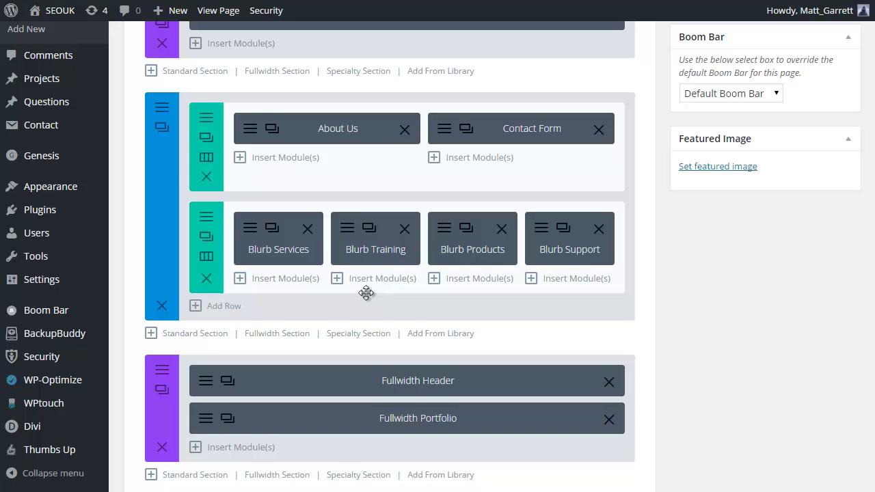
click(219, 308)
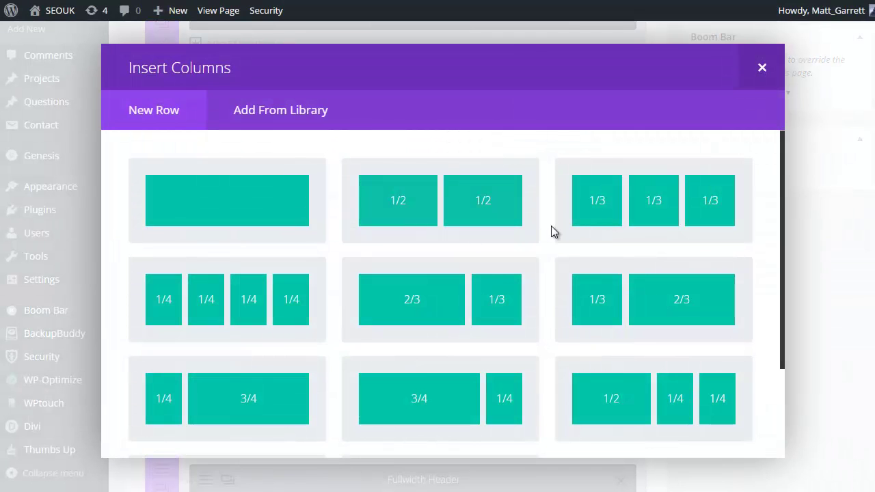
- Split the new row into three equal columns and insert an Image module in the first
click(714, 200)
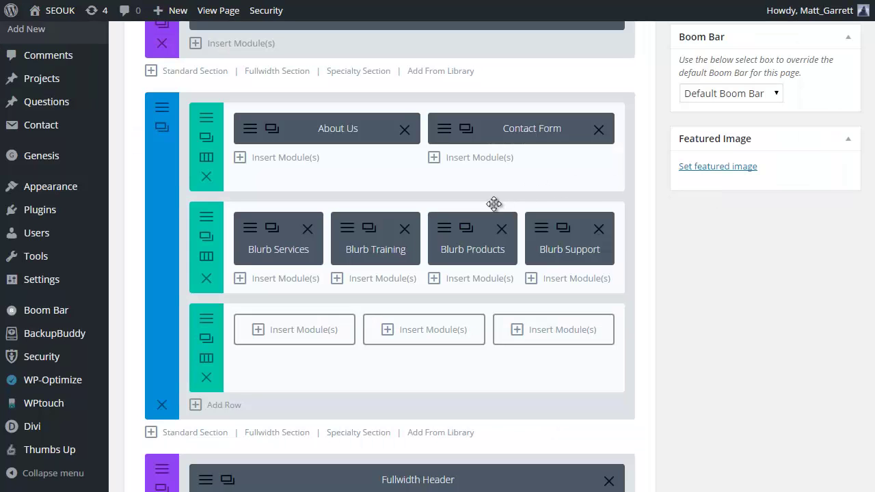
click(261, 334)
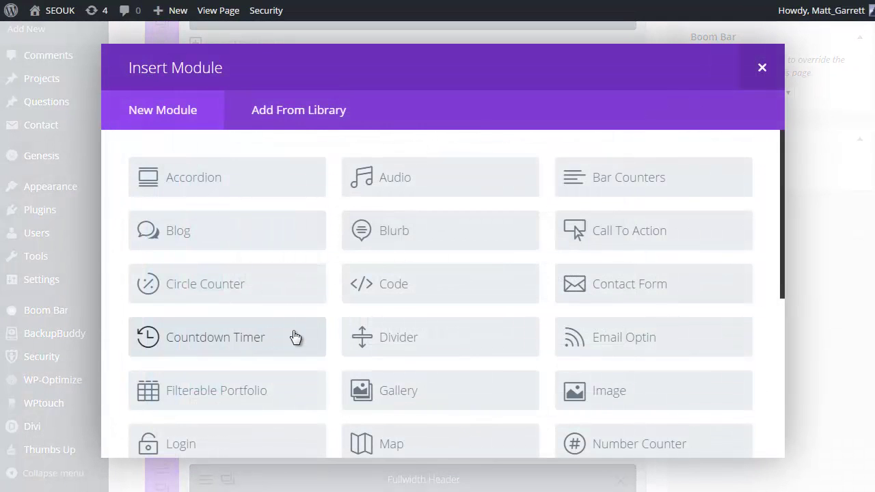
scroll(435, 244, down, 1)
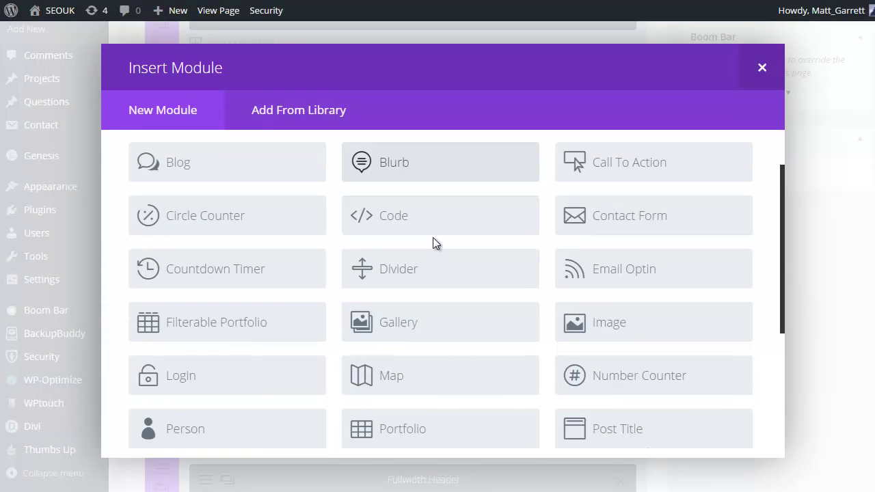
scroll(433, 238, down, 1)
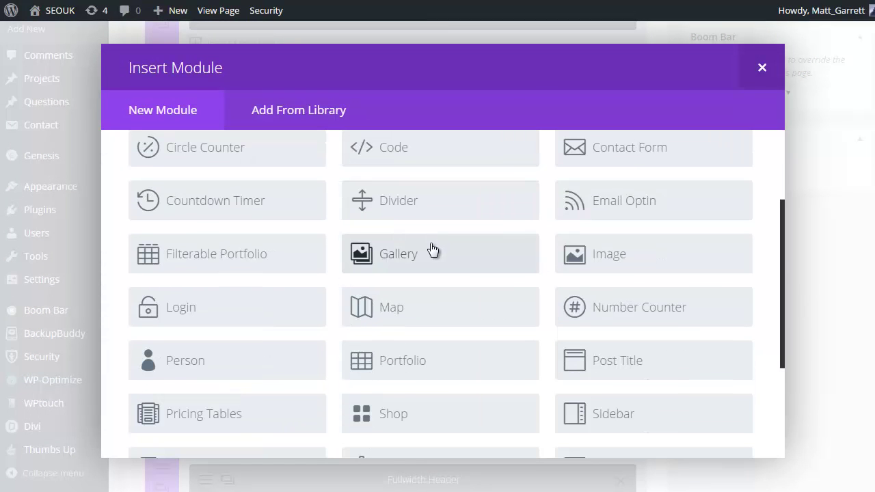
click(615, 266)
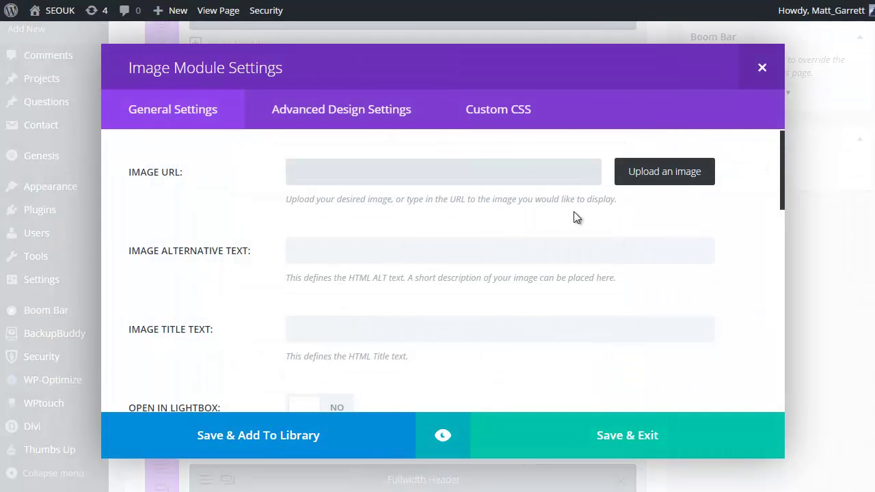
- Upload coffee.png to the media library and use it as the module's image
click(656, 179)
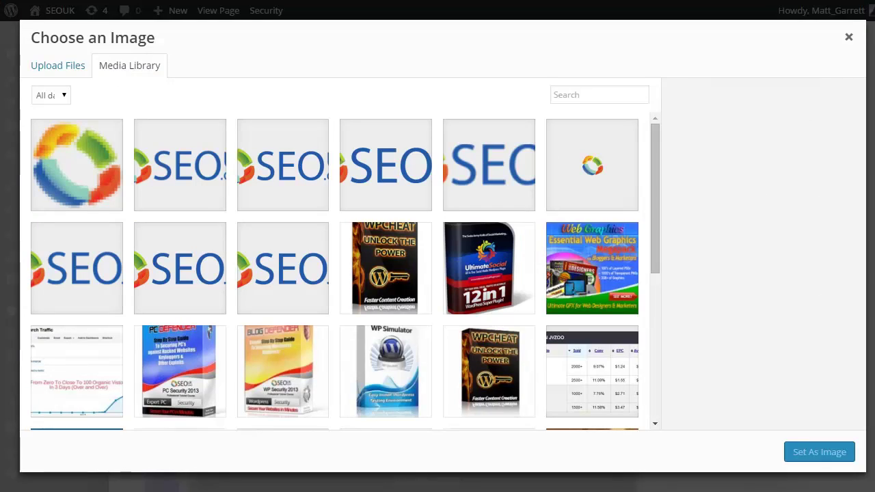
drag(874, 140, 305, 139)
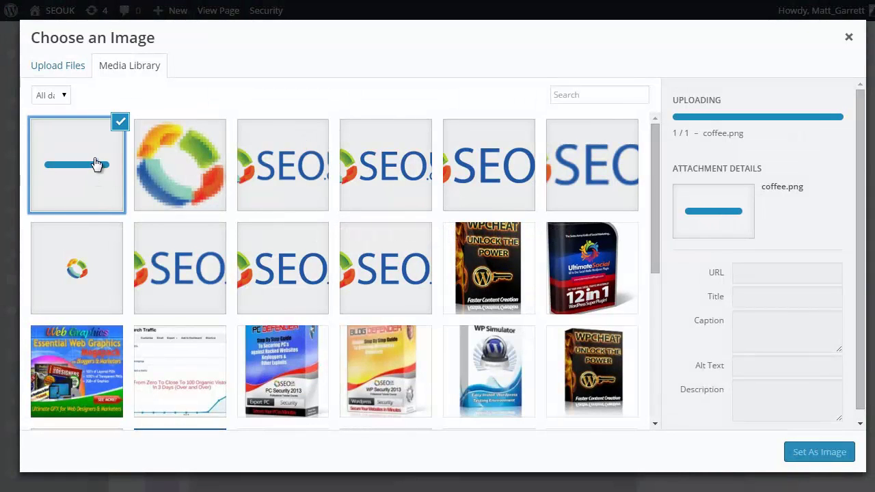
click(814, 457)
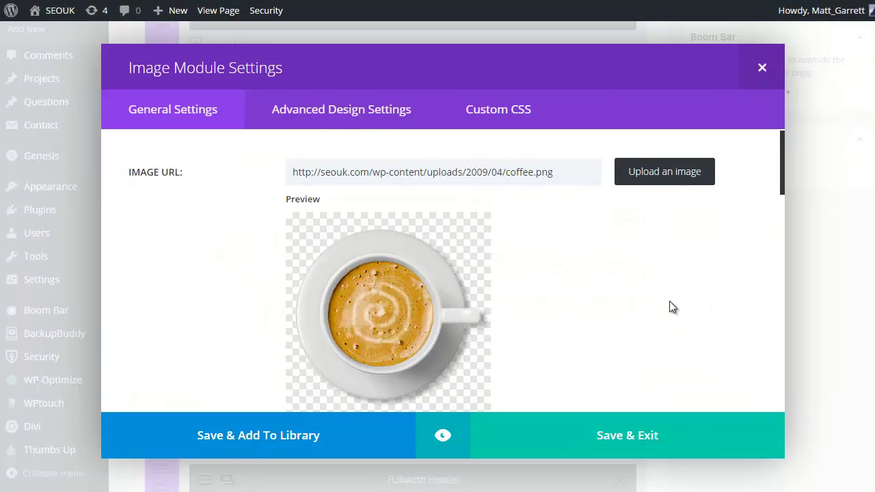
scroll(669, 307, down, 3)
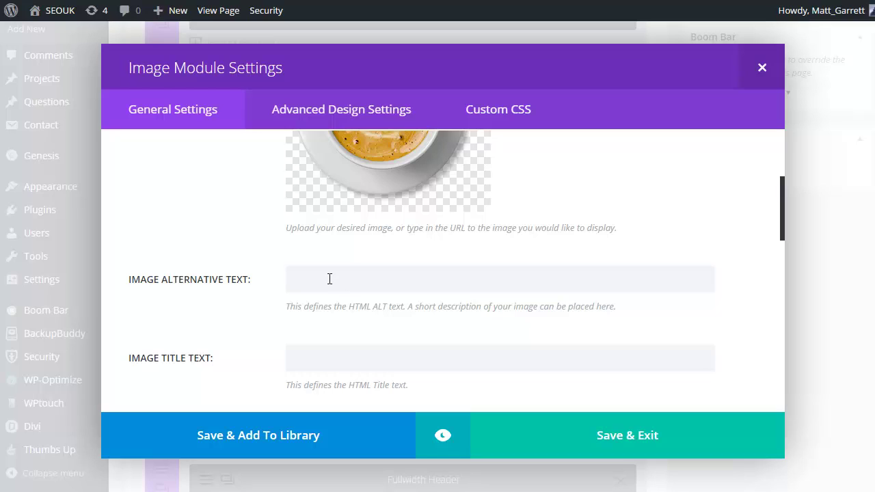
- Set the image's alt and title text to Services and enable lightbox
click(329, 279)
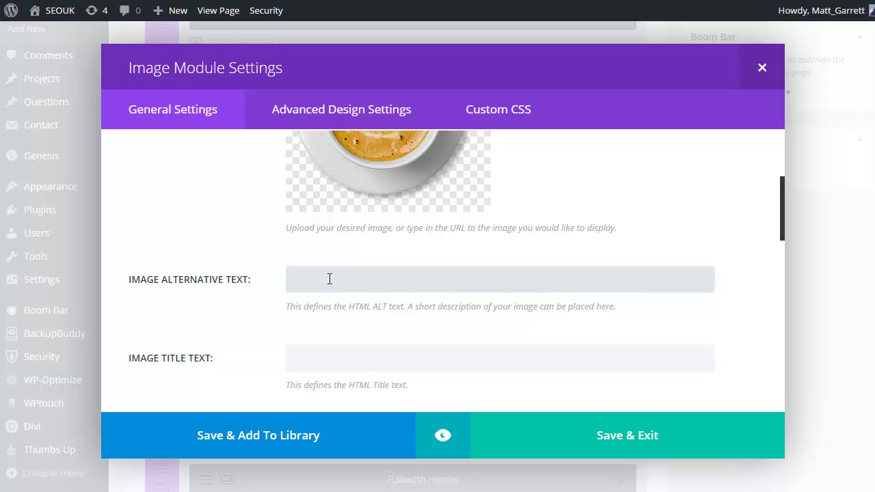
text(Services)
click(356, 358)
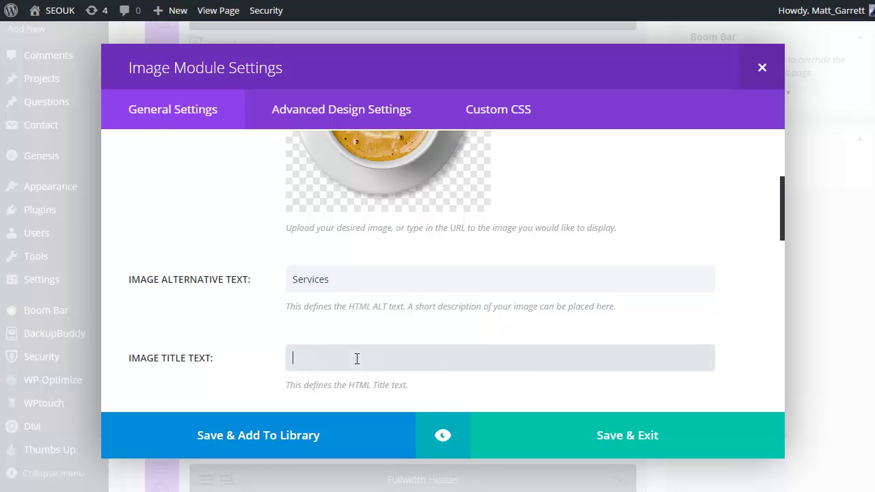
scroll(356, 362, down, 1)
text(ser)
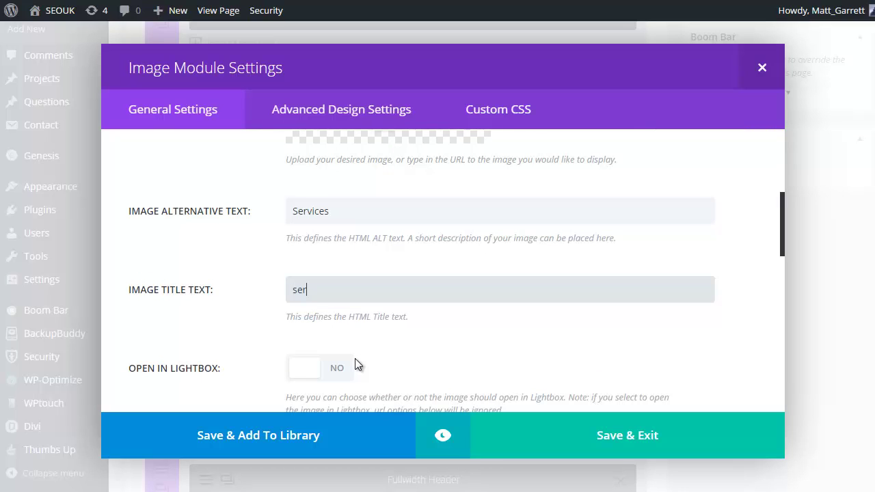
key(BackSpace)
key(BackSpace)
key(BackSpace)
text(Services)
scroll(503, 279, down, 2)
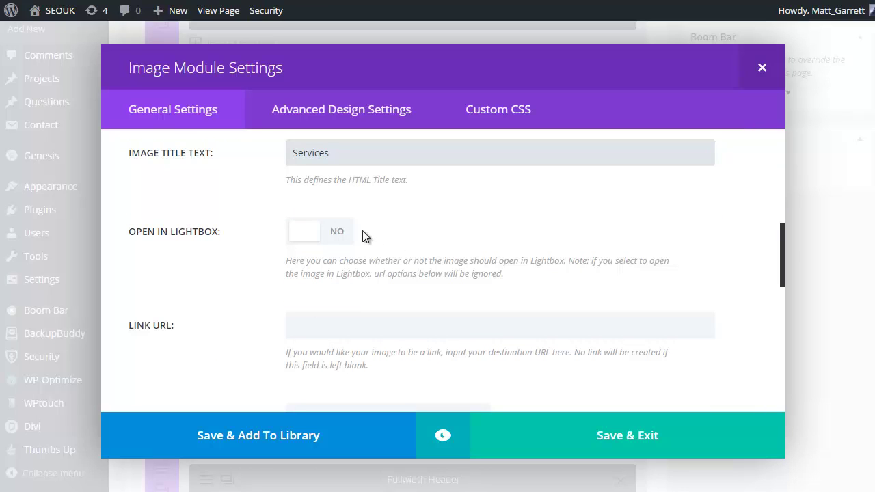
click(346, 231)
- Change the image module's admin label to Coffee Pic
scroll(418, 241, down, 1)
scroll(420, 240, down, 1)
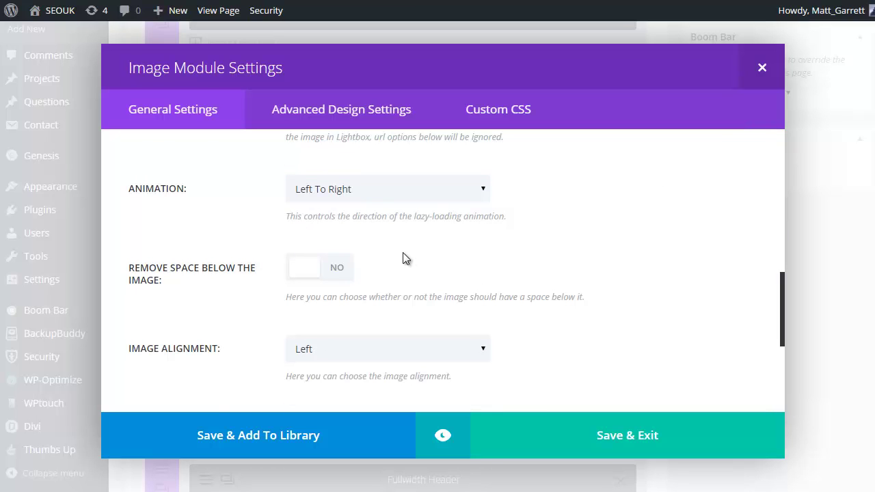
scroll(475, 267, down, 2)
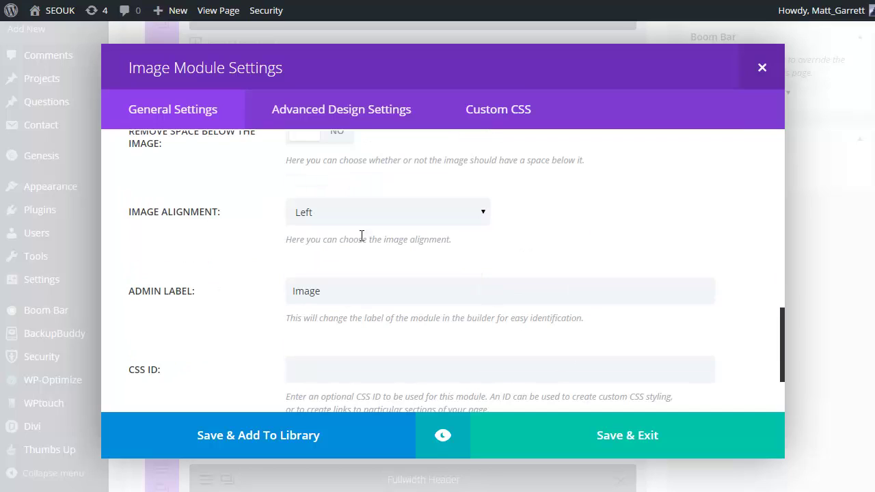
scroll(523, 273, down, 1)
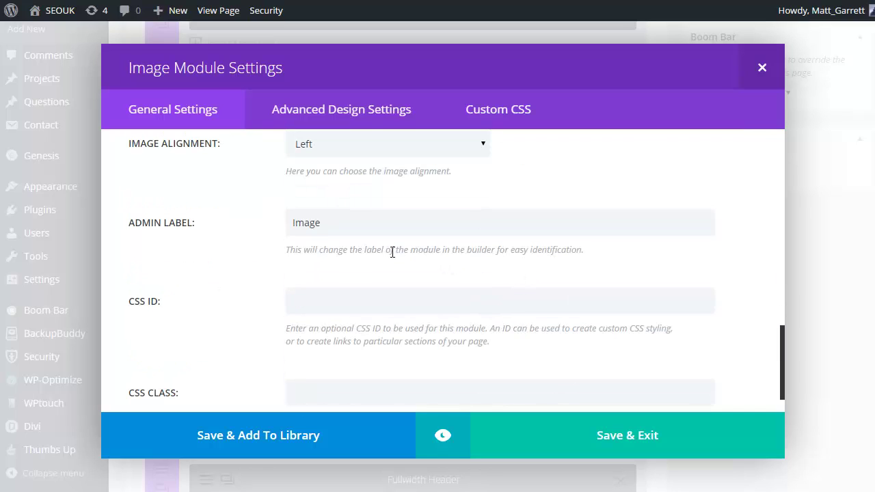
double_click(281, 220)
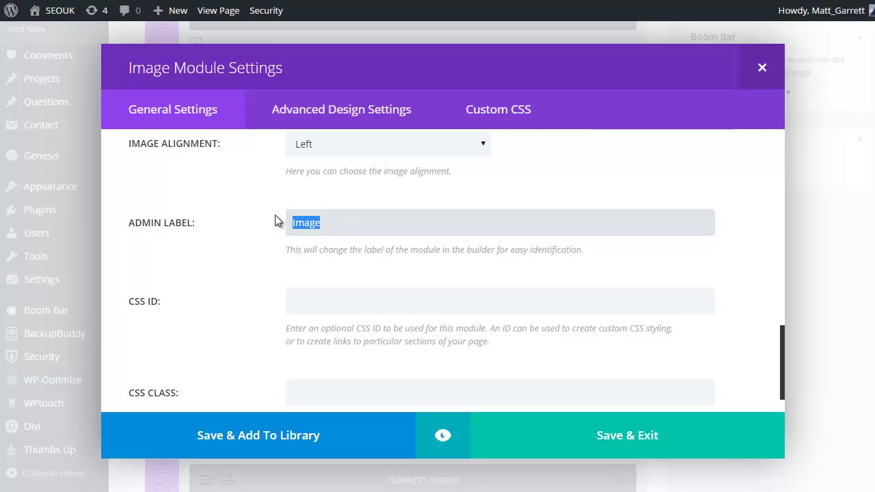
text(Serc)
text(vic)
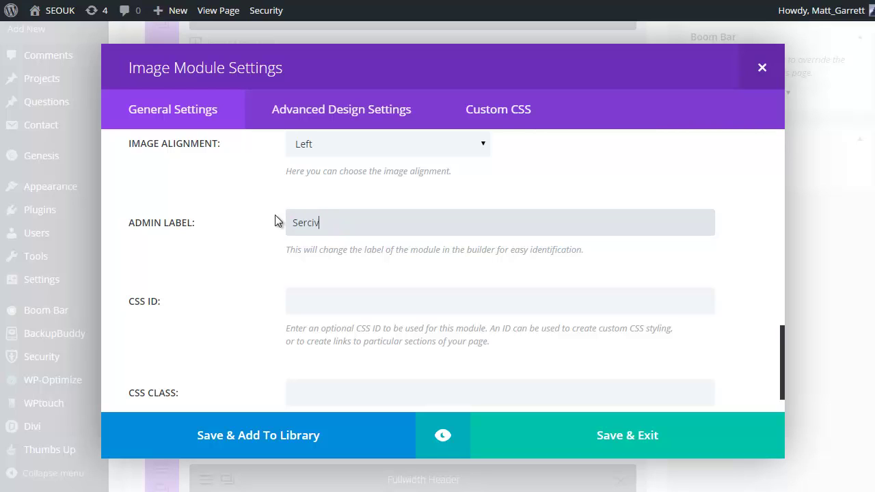
key(BackSpace)
key(BackSpace)
key(BackSpace)
key(BackSpace)
key(BackSpace)
key(BackSpace)
text(Coffee Pic)
scroll(401, 239, down, 1)
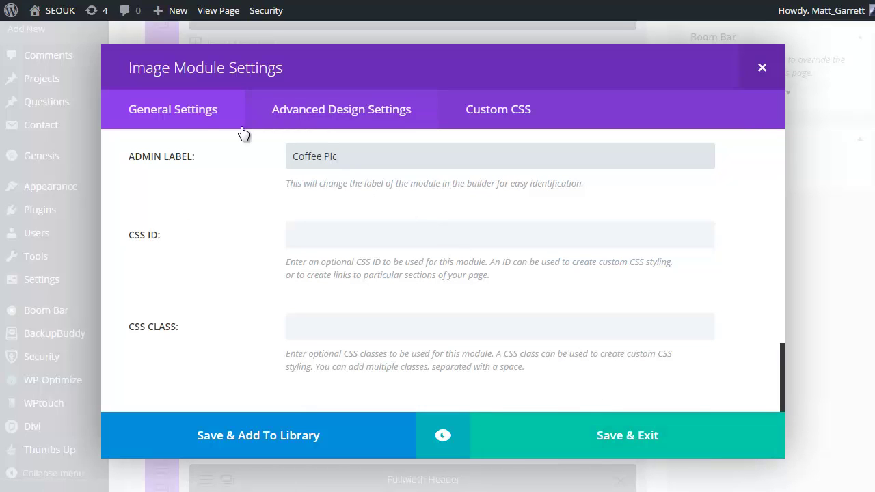
- Review the advanced design options, then save the Coffee Pic module
click(341, 118)
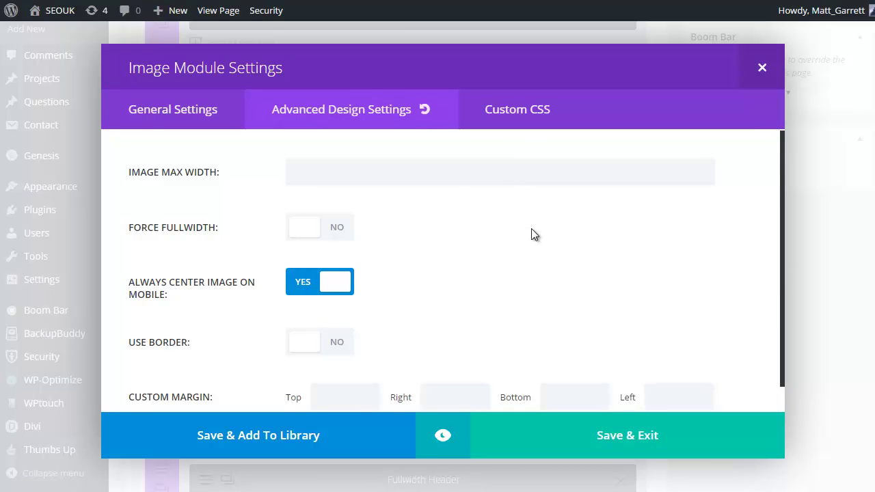
scroll(534, 234, down, 1)
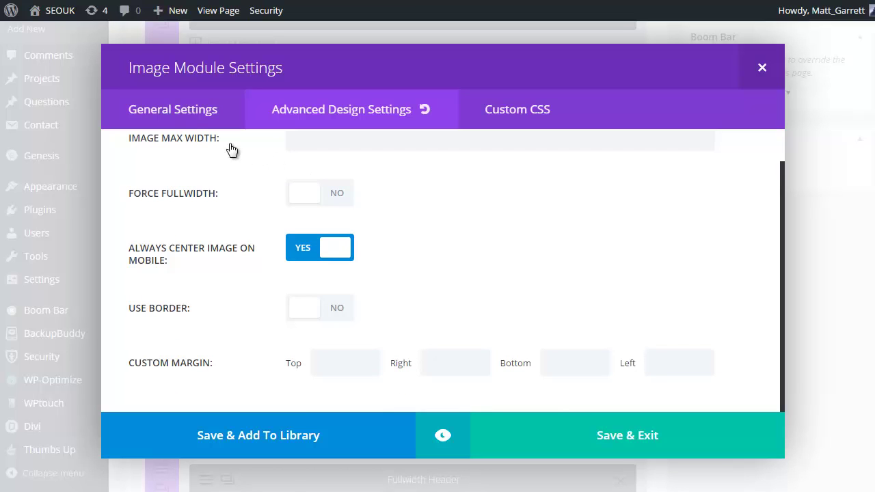
click(182, 118)
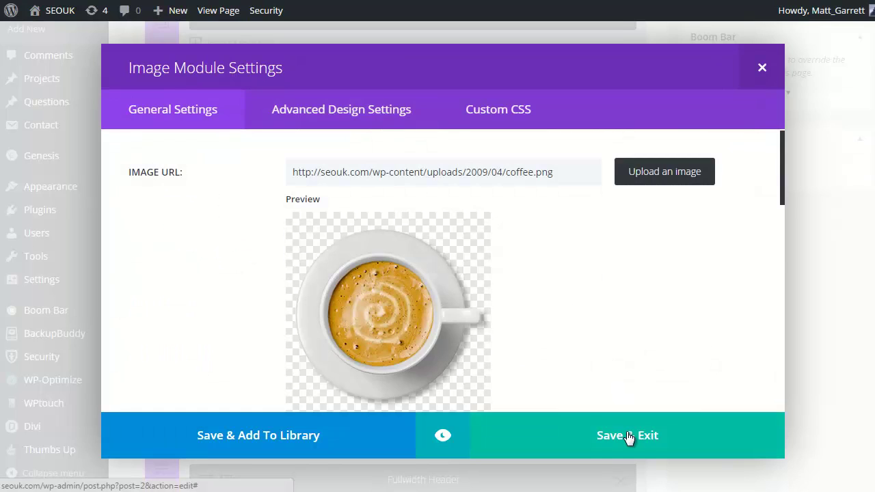
click(629, 438)
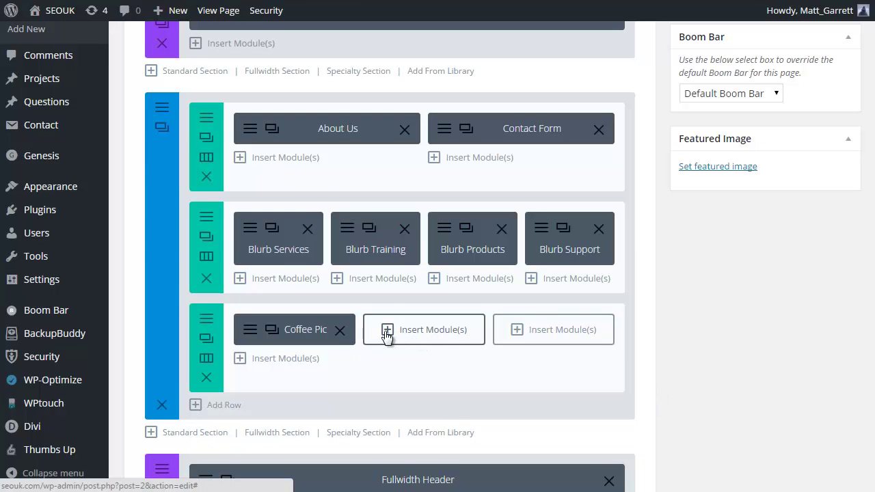
- Add an Image module to the second column using the uploaded cool.png
click(386, 335)
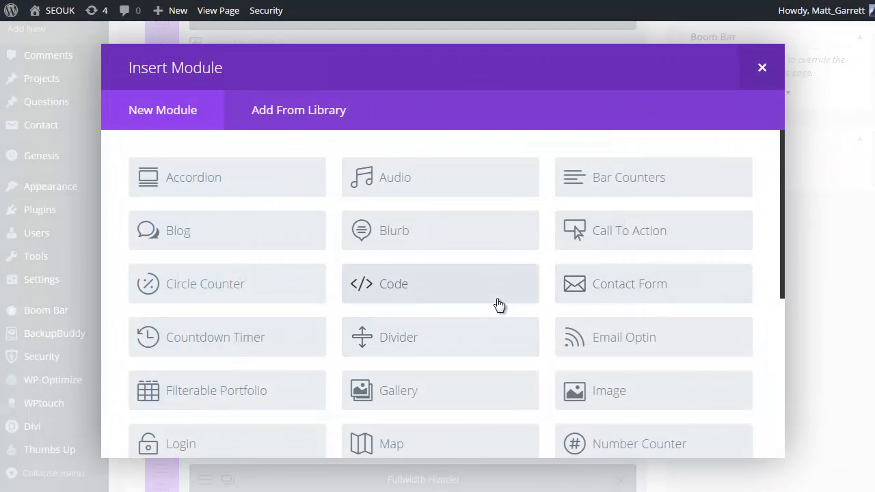
scroll(498, 303, down, 1)
click(576, 323)
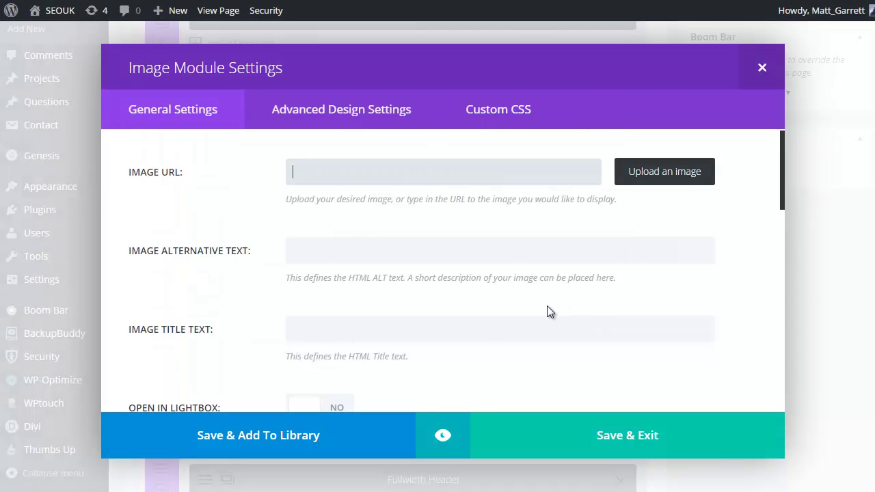
click(668, 173)
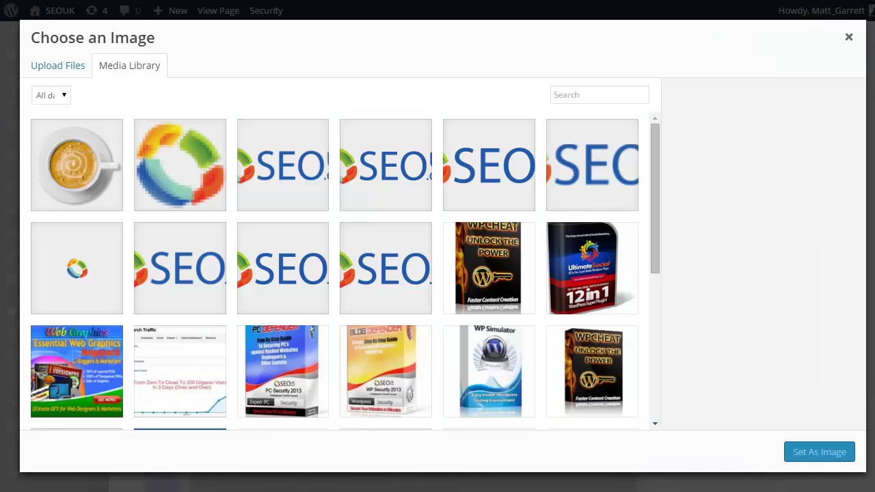
drag(623, 166, 351, 177)
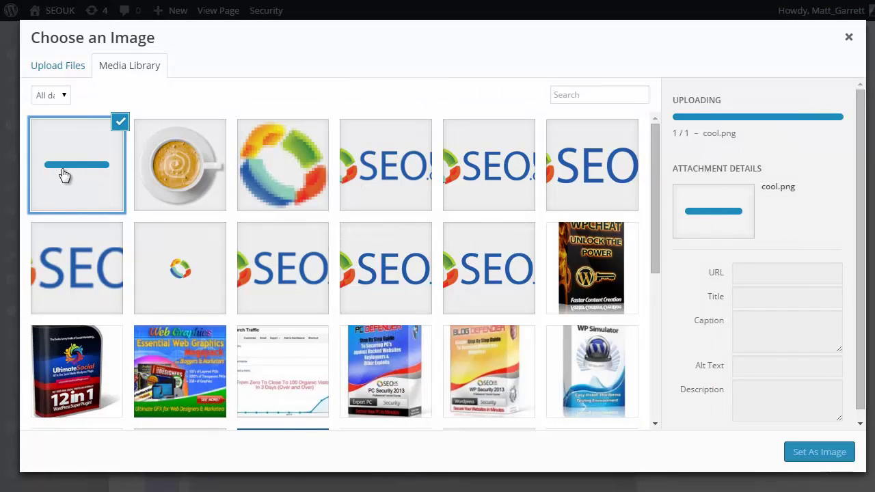
click(819, 457)
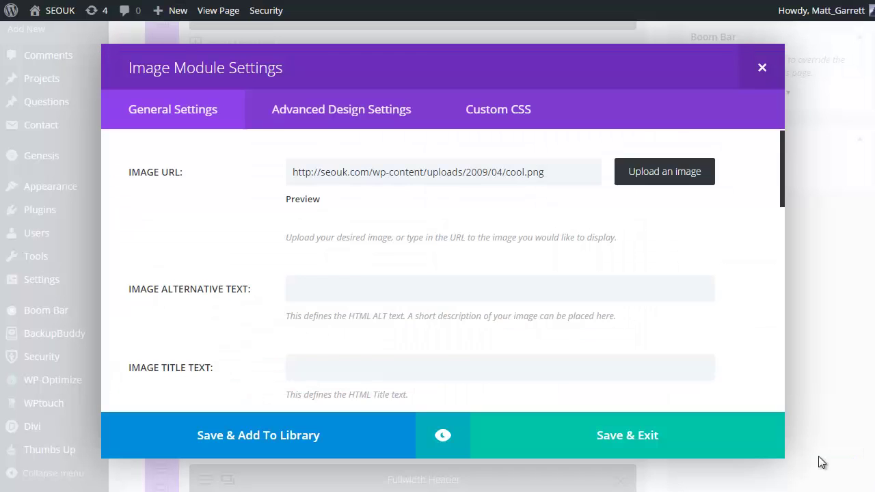
- Use Training as both alt and title text and enable lightbox
scroll(533, 284, down, 3)
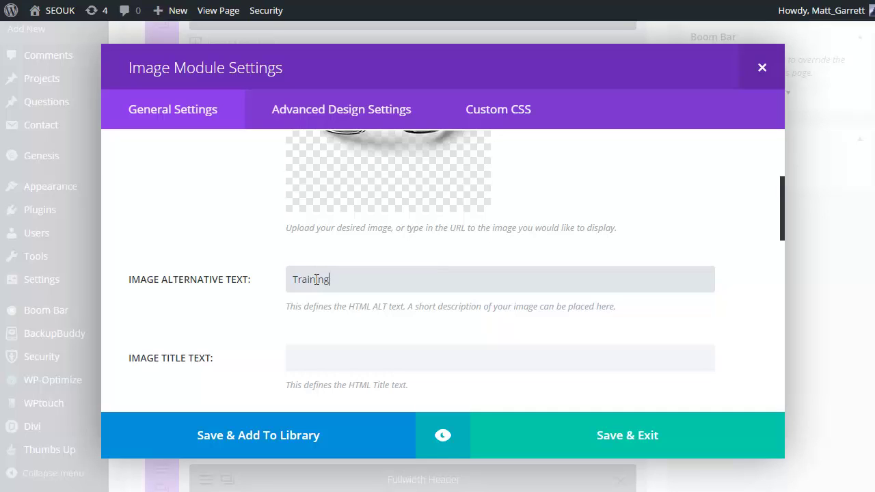
drag(352, 288, 272, 273)
key(ctrl+c)
click(314, 347)
key(ctrl+v)
scroll(378, 298, down, 2)
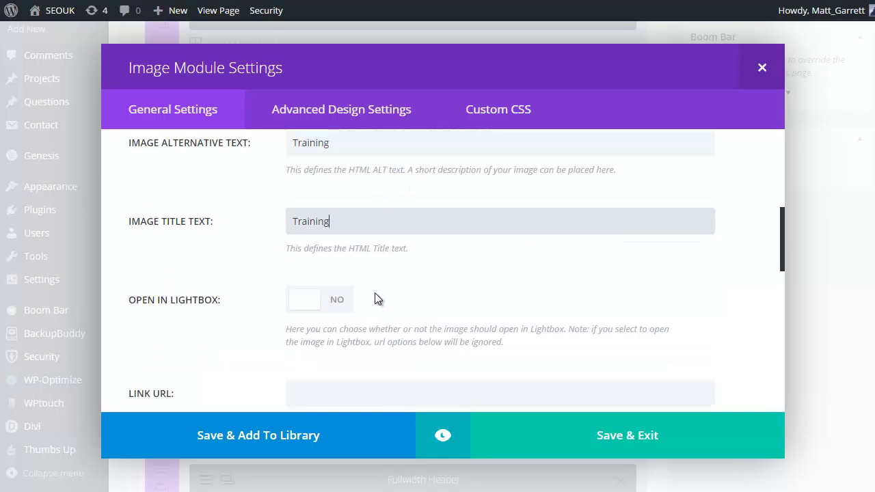
click(326, 232)
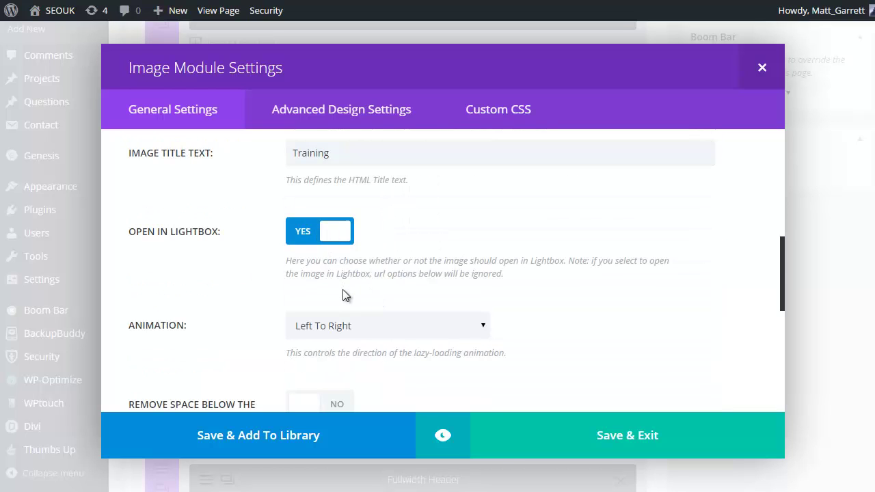
- Replace the admin label with Shades pic and save the module
scroll(343, 290, down, 2)
scroll(395, 295, down, 2)
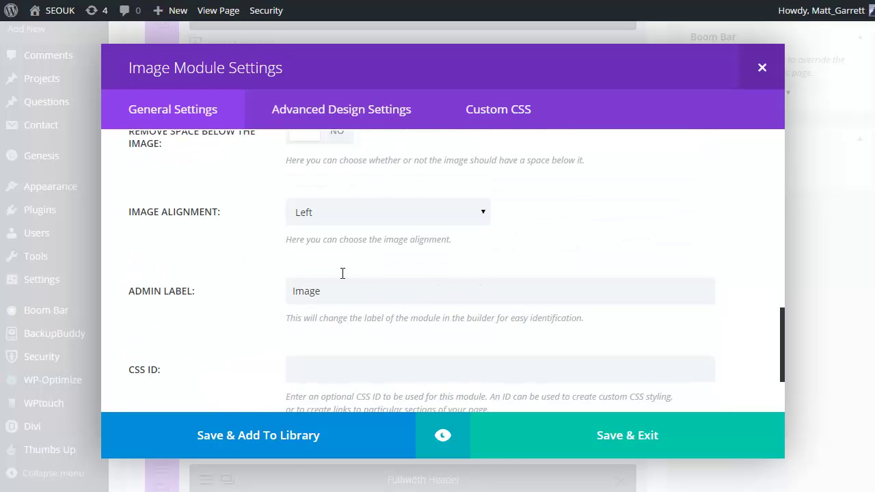
drag(338, 298, 260, 293)
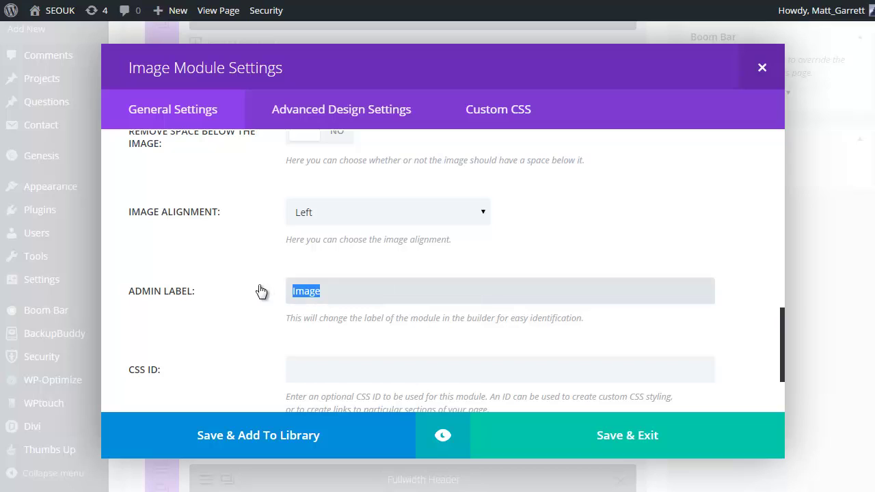
text(Shades pic)
scroll(590, 320, down, 2)
click(627, 440)
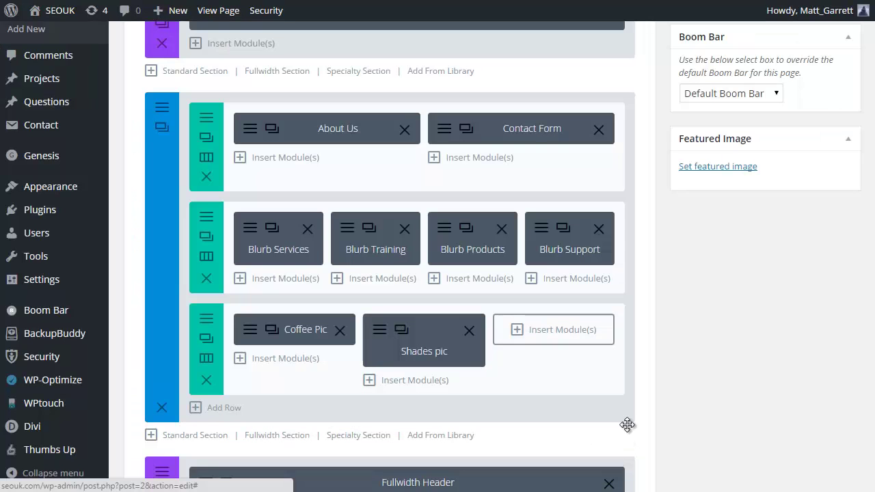
- Insert an Image module in the third column using the uploaded clock.png
click(559, 331)
click(598, 391)
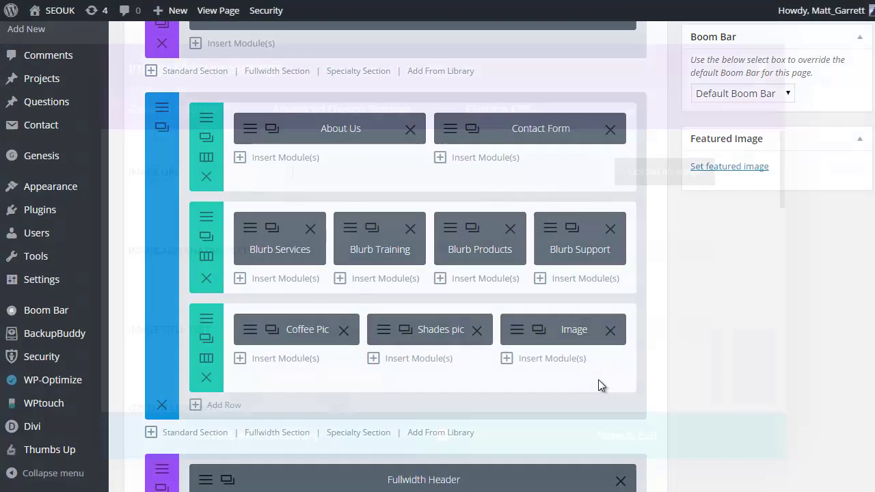
click(643, 179)
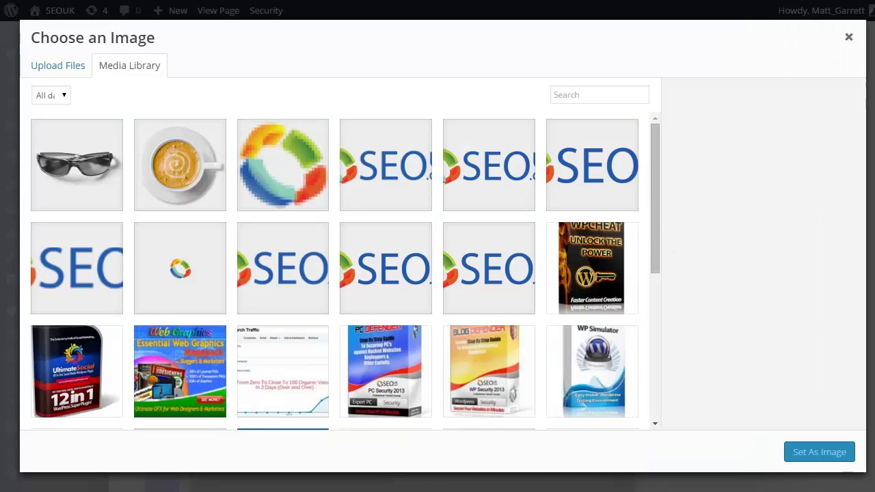
drag(714, 160, 312, 181)
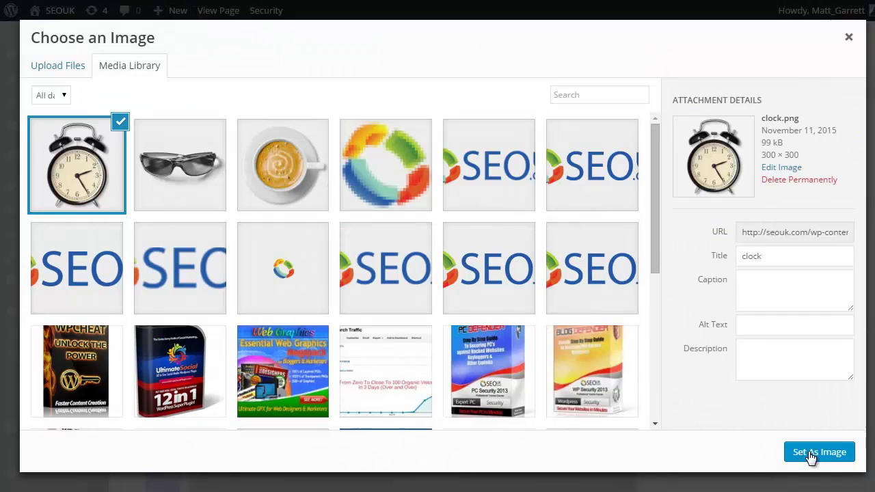
click(810, 454)
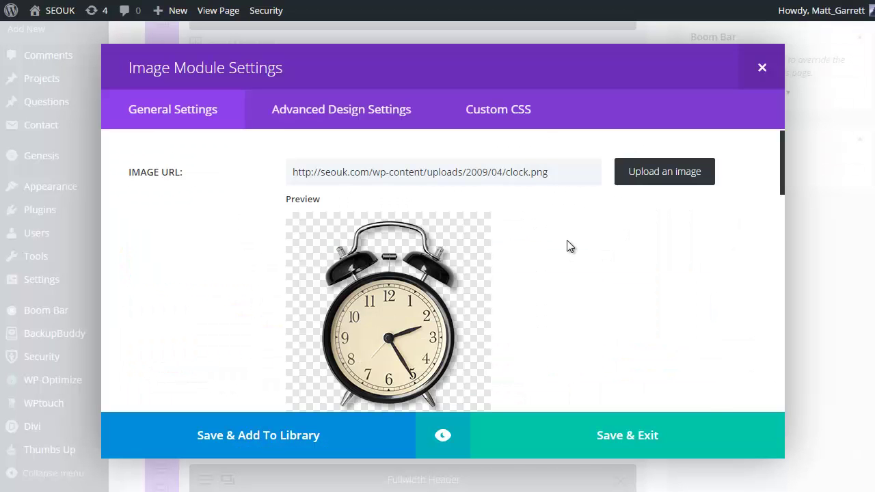
- Enter Products as the alt and title text and turn on lightbox
scroll(566, 246, down, 2)
click(328, 284)
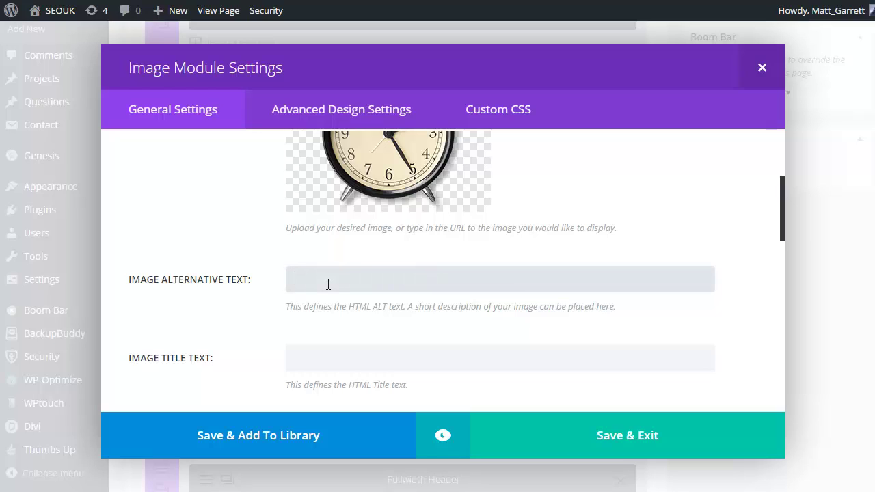
text(Products)
click(332, 362)
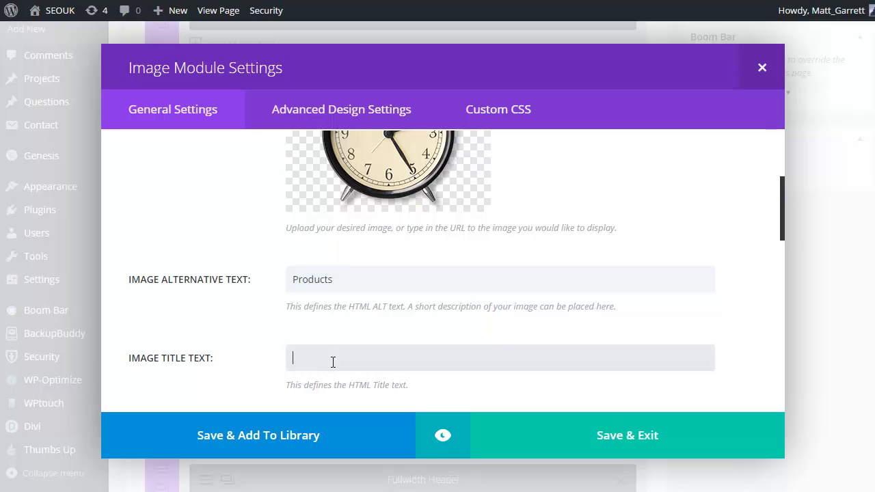
text(Products)
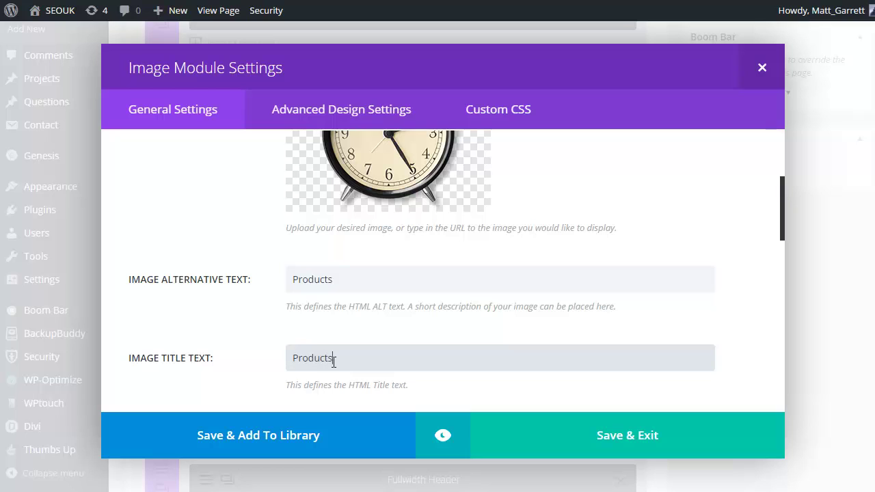
scroll(333, 361, down, 3)
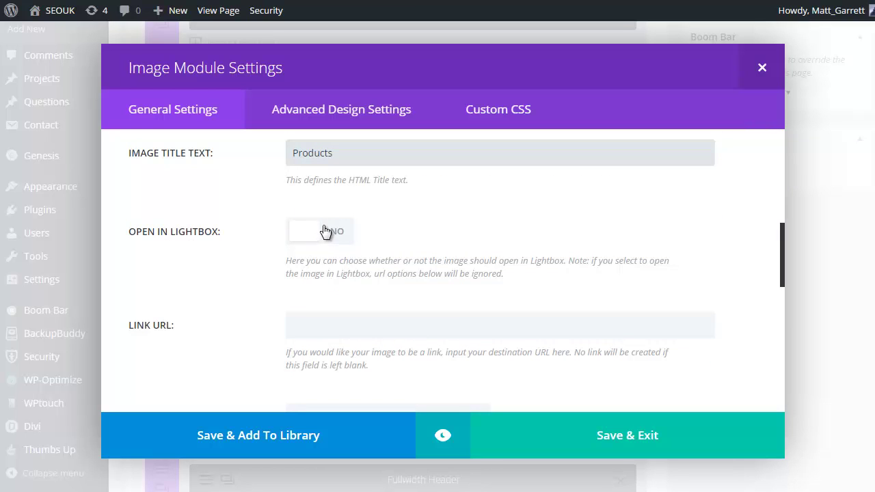
click(335, 233)
- Set the admin label to Clock Pic and save the module
scroll(373, 251, down, 2)
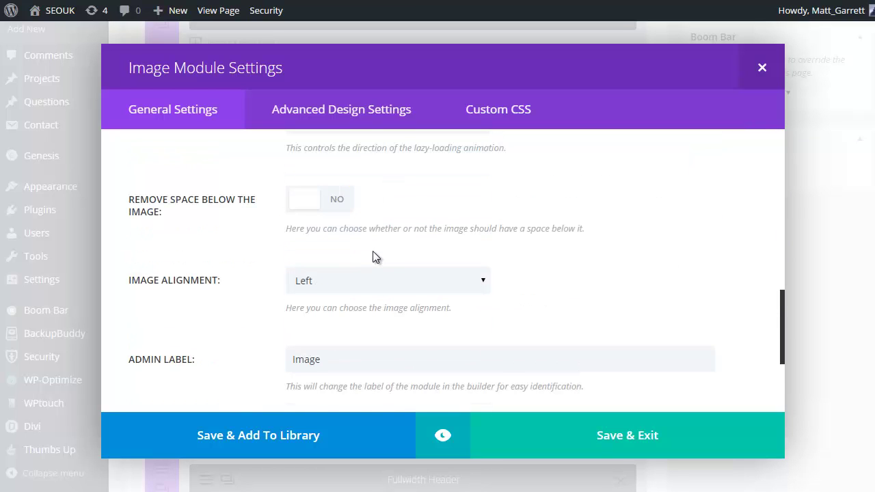
scroll(372, 256, down, 1)
scroll(365, 270, down, 1)
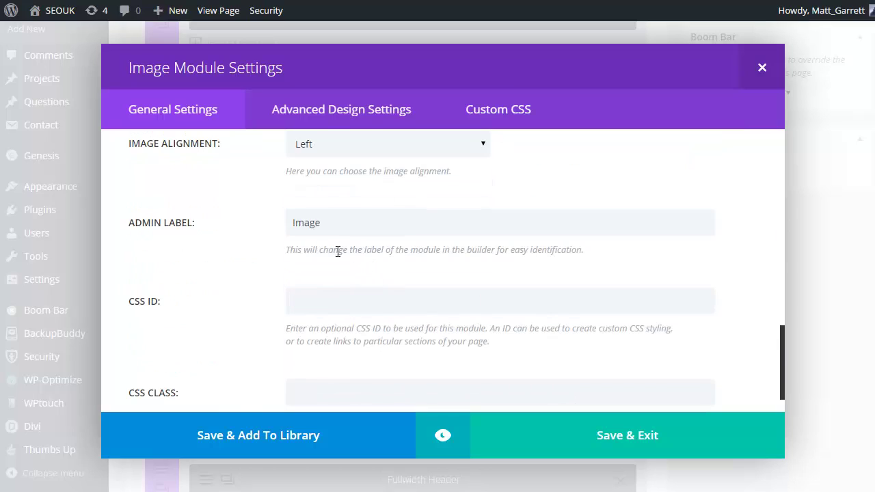
double_click(314, 222)
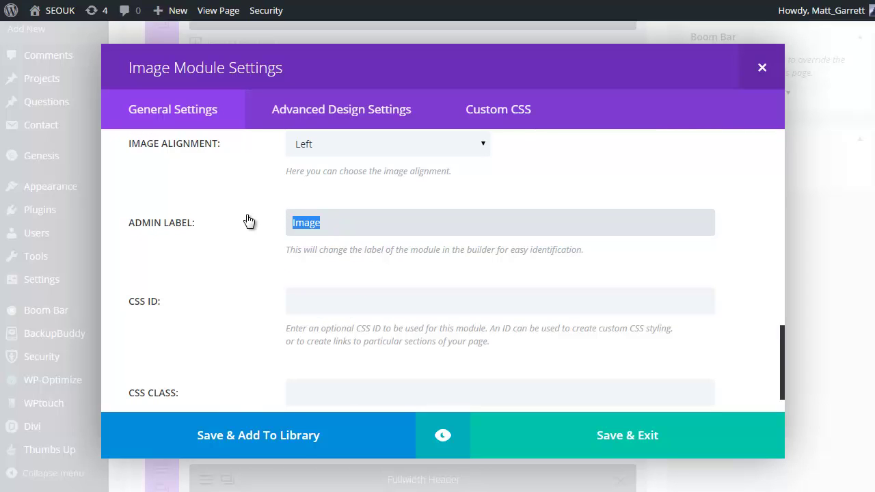
text(Clock Pic)
click(621, 437)
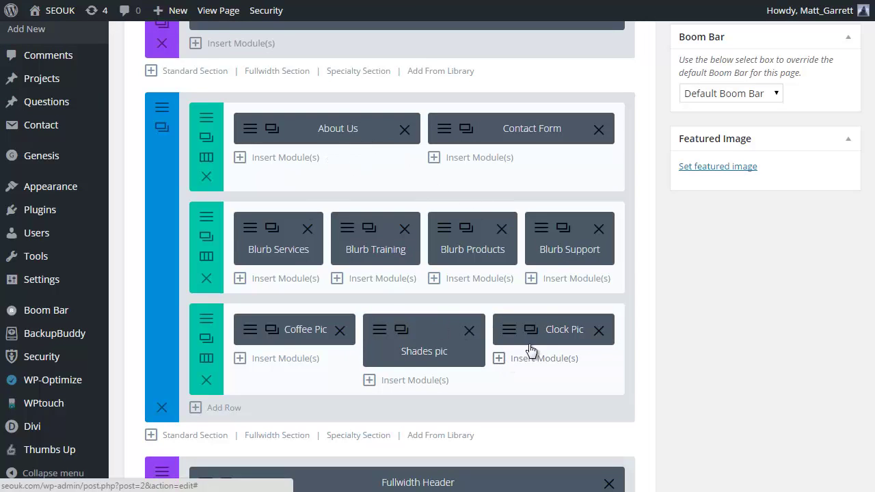
- Give the picture row a custom bright blue background colour #272bf9 and save
click(206, 220)
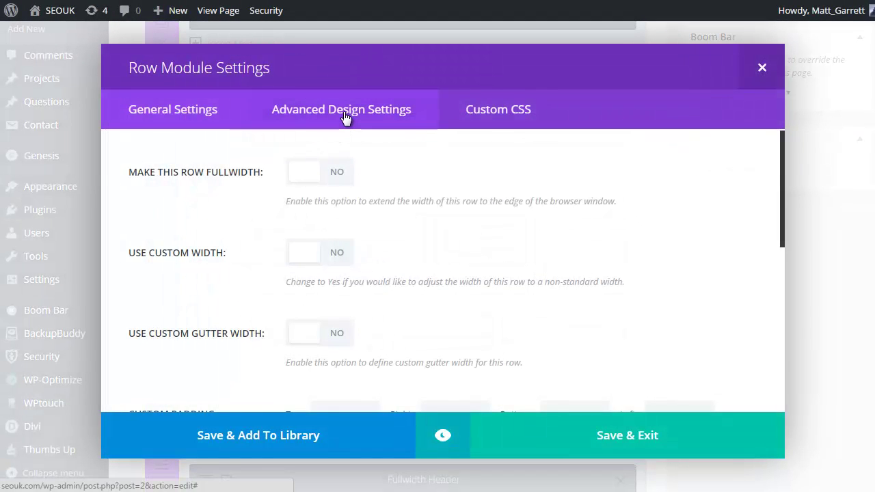
click(345, 116)
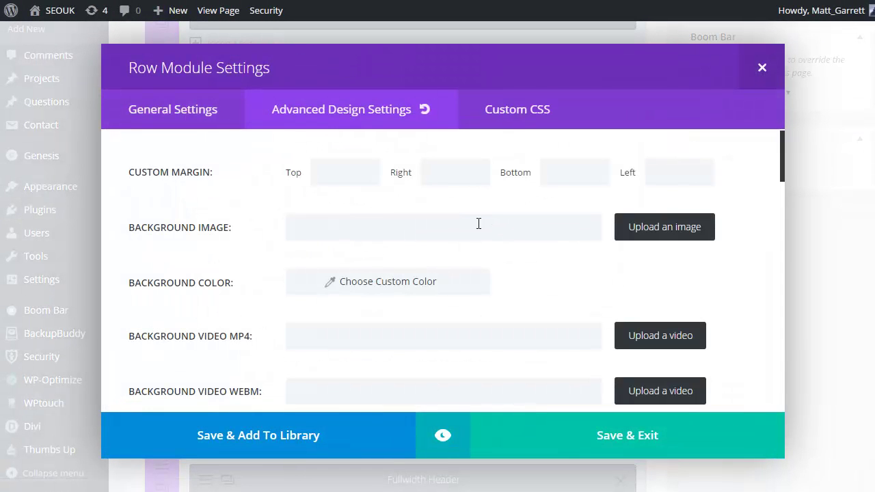
click(410, 287)
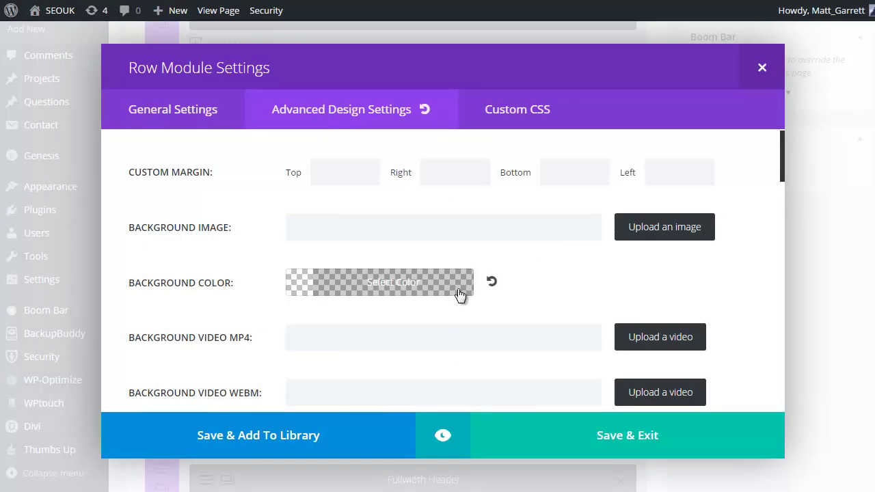
click(406, 286)
scroll(482, 316, down, 1)
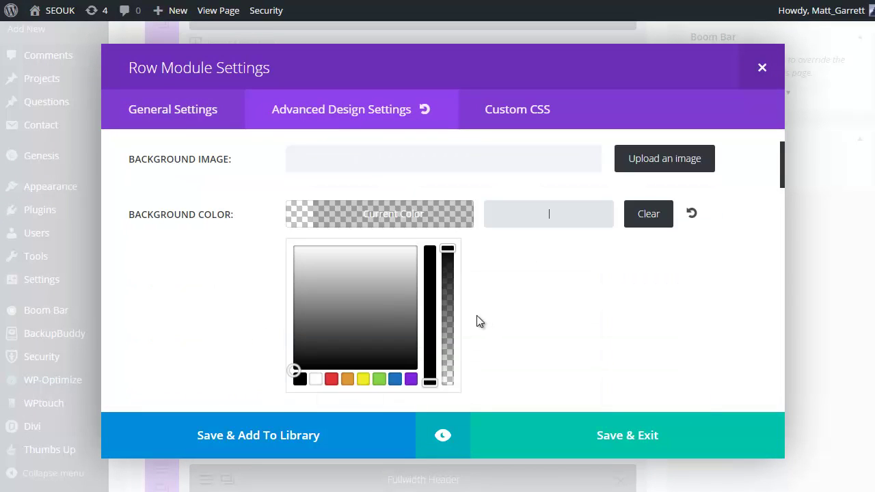
click(394, 379)
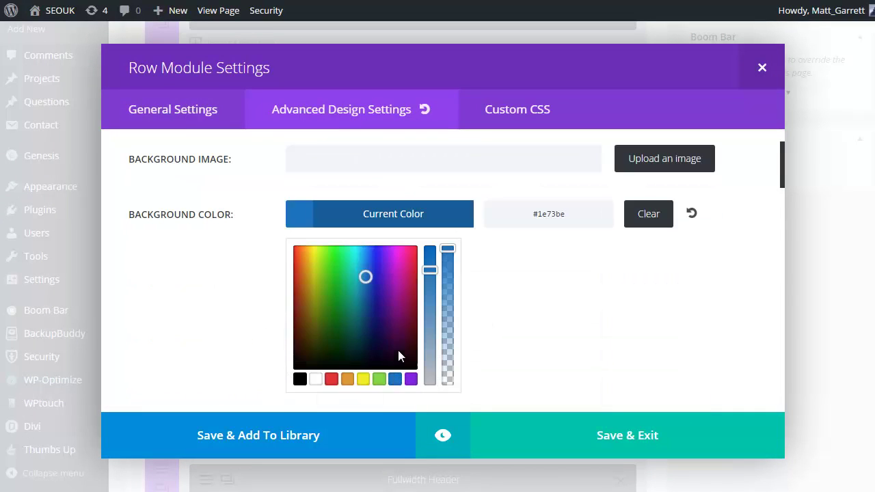
drag(365, 276, 377, 247)
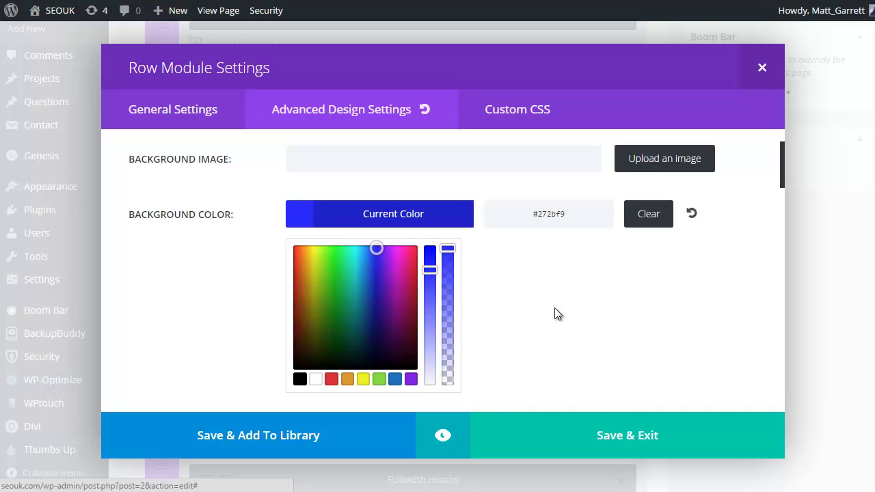
click(613, 440)
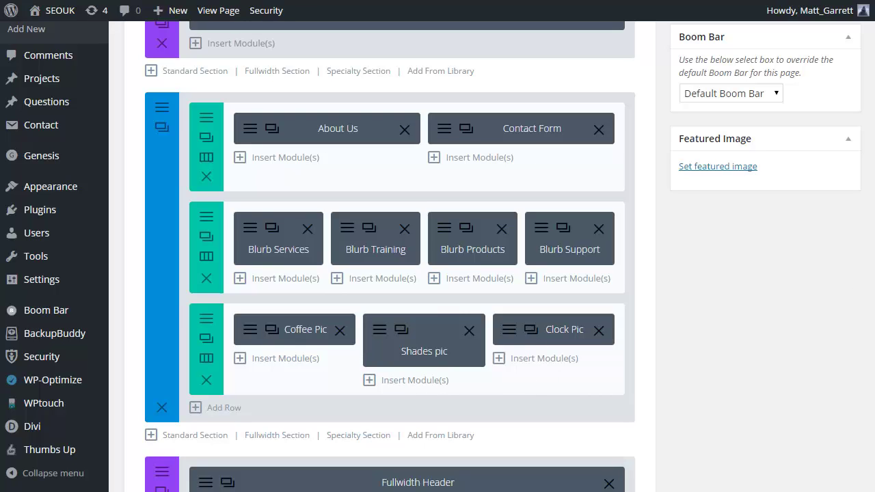
- Delete the Fullwidth Header and Portfolio section
scroll(871, 316, down, 4)
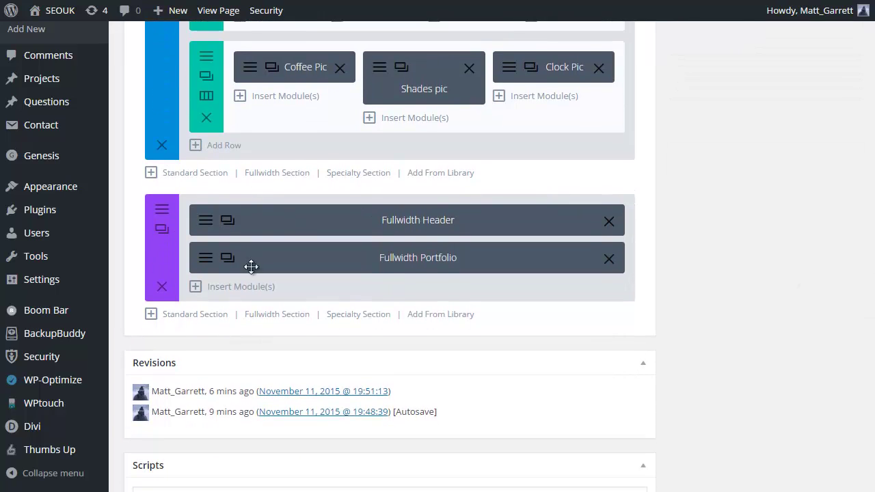
click(163, 287)
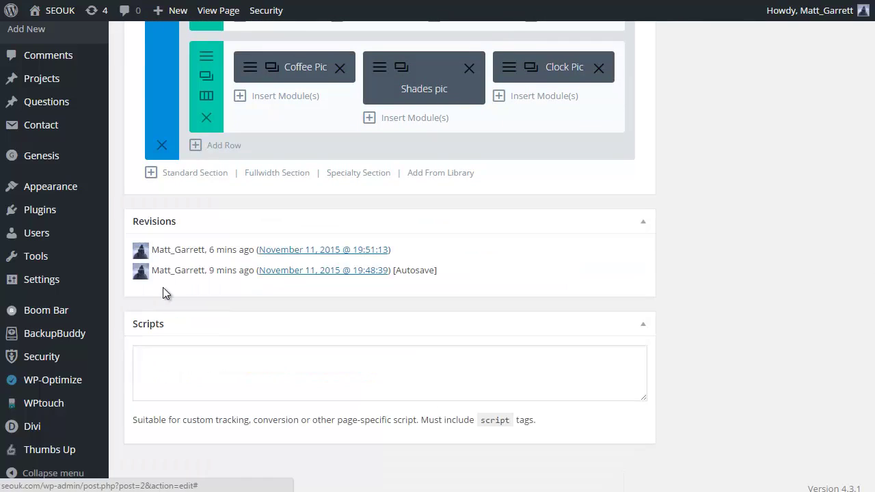
scroll(525, 236, up, 2)
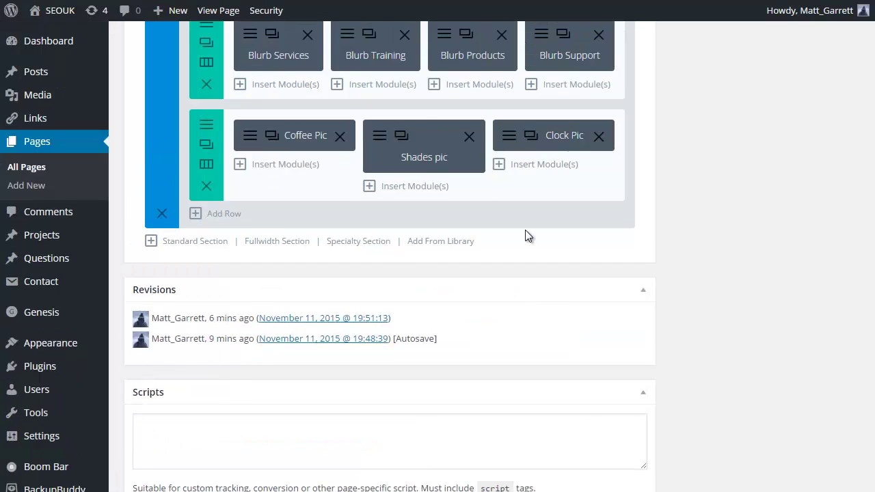
- Add a three-column row and save a Text module into its first column
click(197, 281)
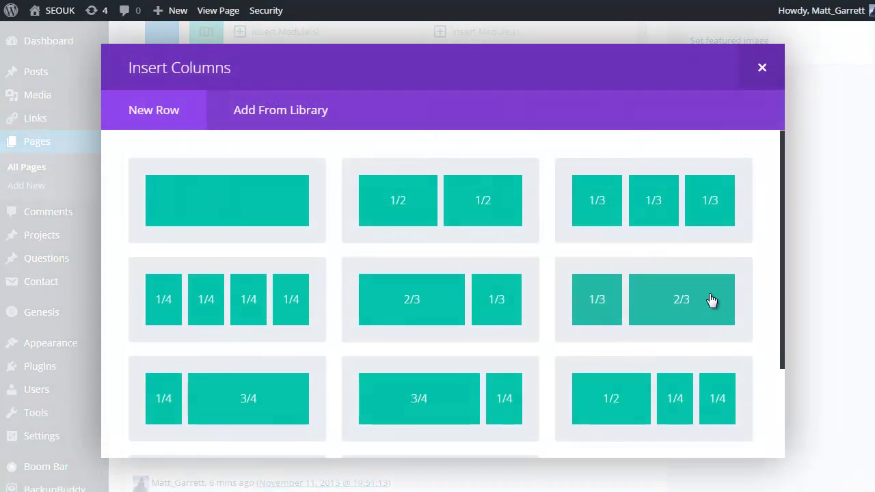
click(708, 205)
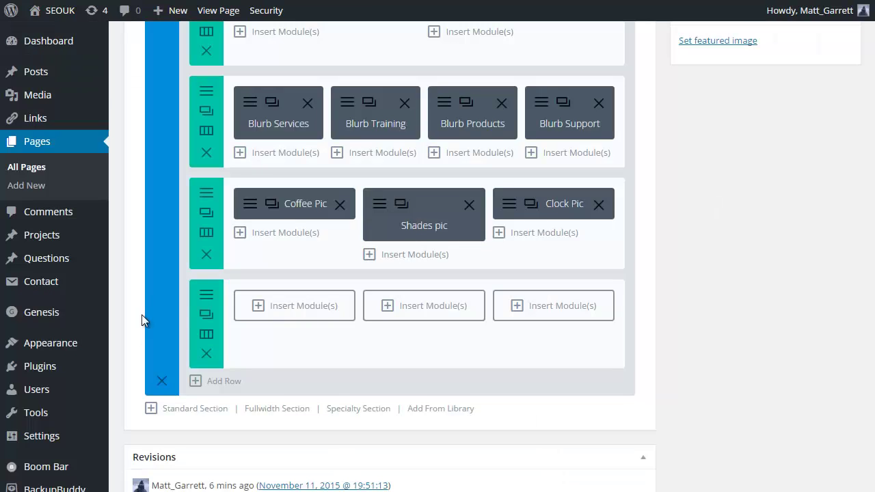
click(258, 305)
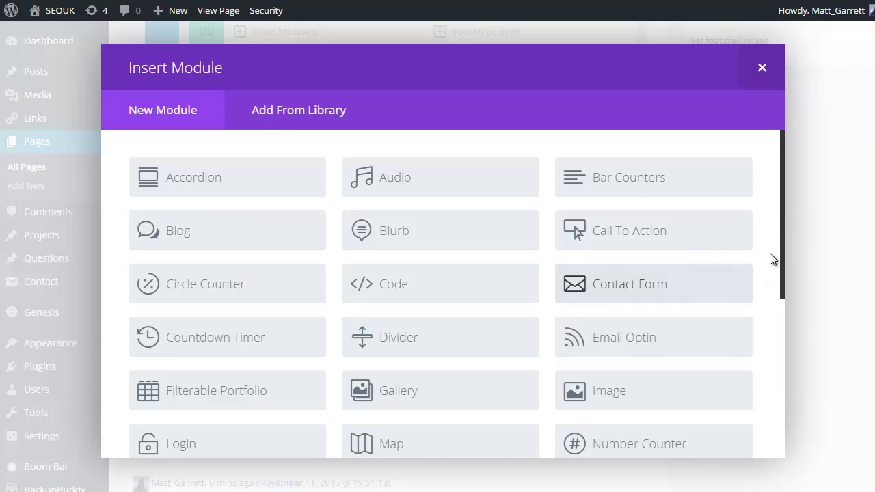
drag(781, 248, 767, 394)
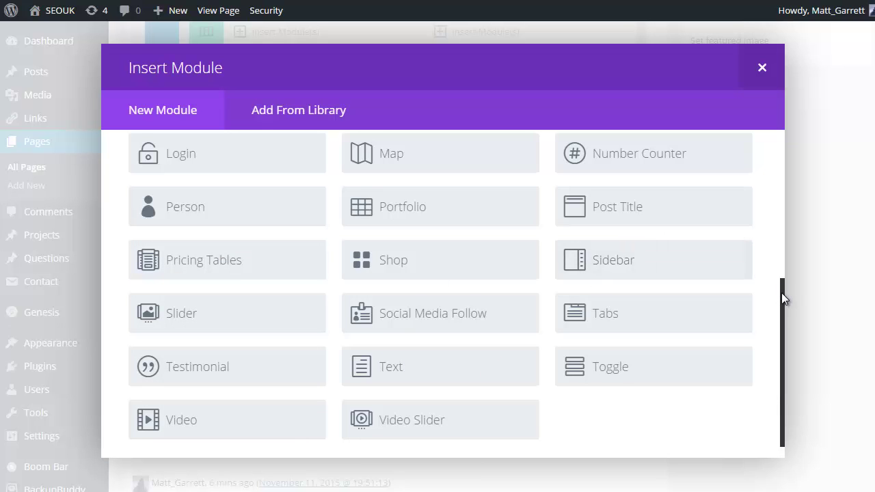
drag(781, 292, 764, 183)
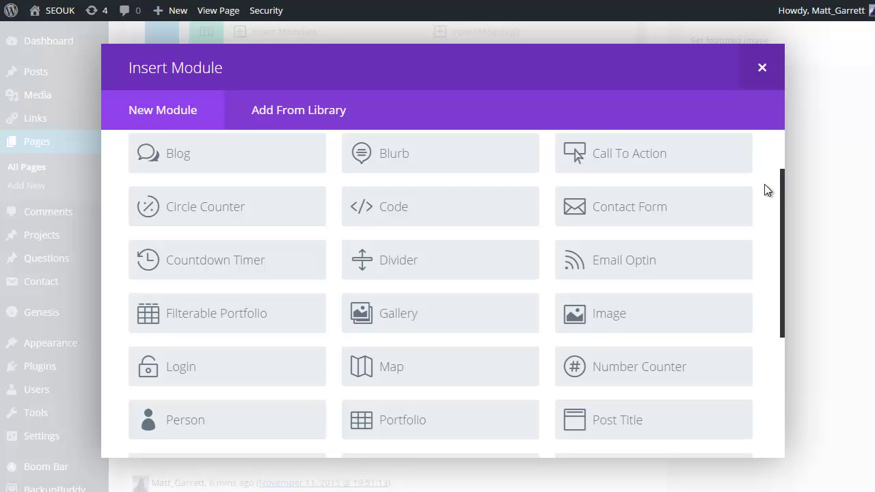
drag(764, 184, 764, 189)
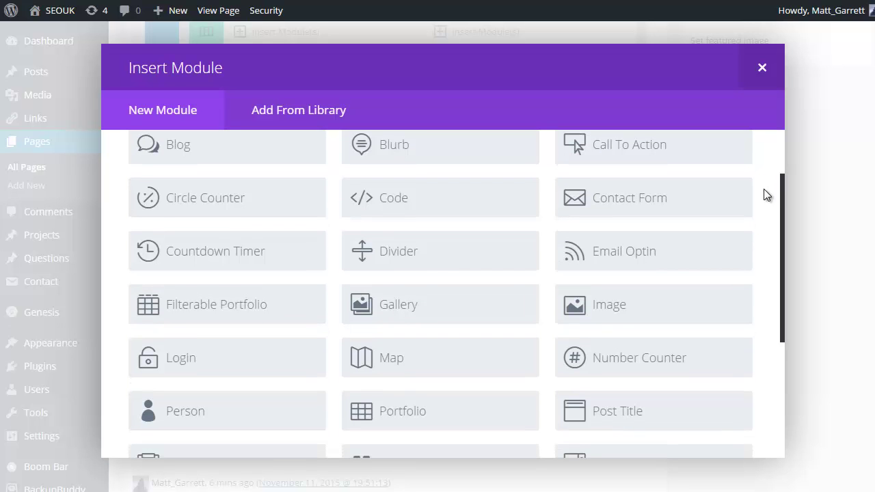
drag(764, 189, 762, 310)
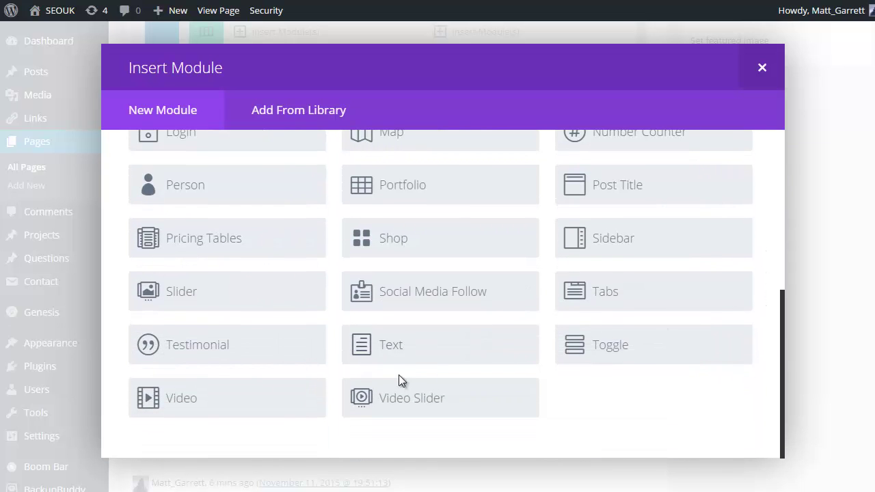
click(401, 354)
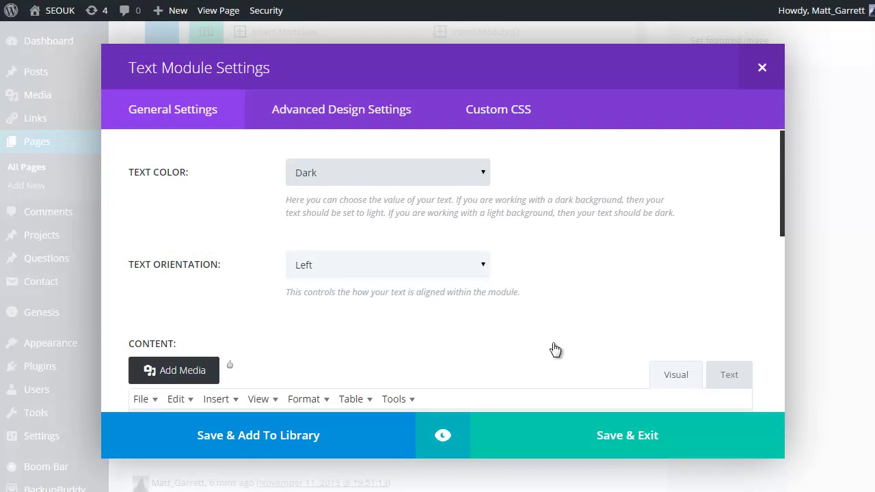
click(730, 434)
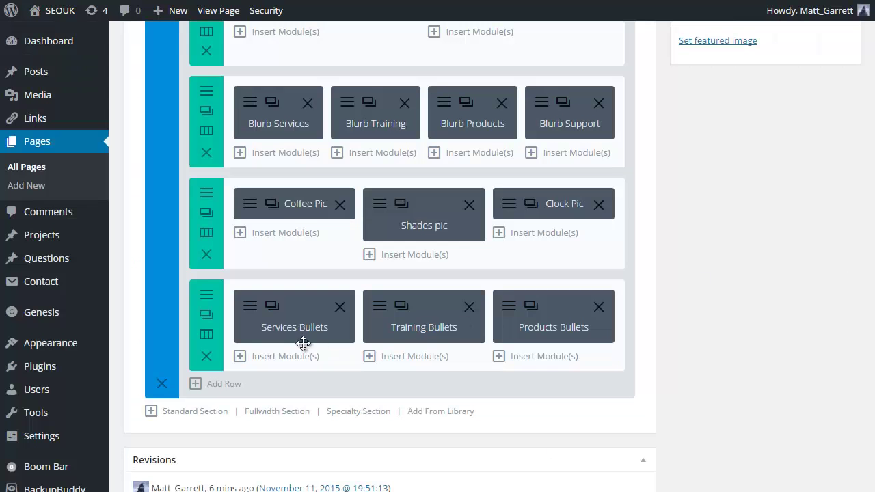
- Replace the first slide's My Name heading with the BOOST Your Website headline
scroll(809, 393, up, 5)
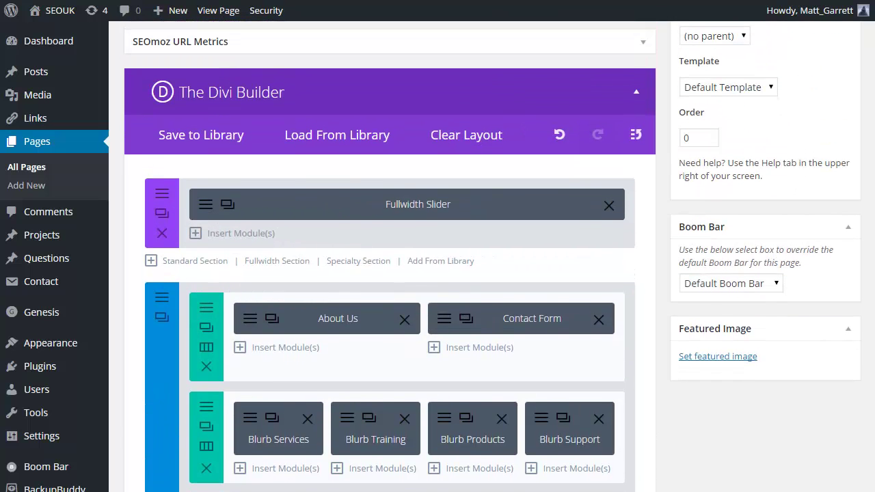
scroll(492, 256, down, 3)
scroll(492, 257, up, 3)
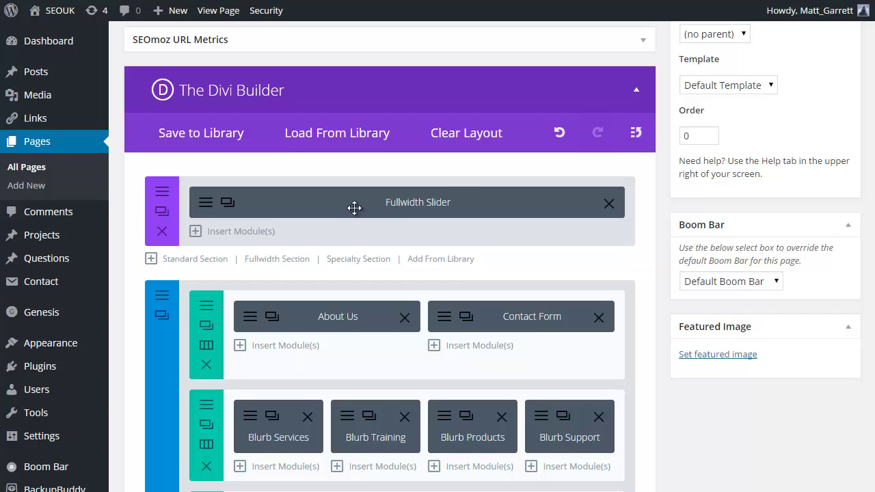
click(205, 204)
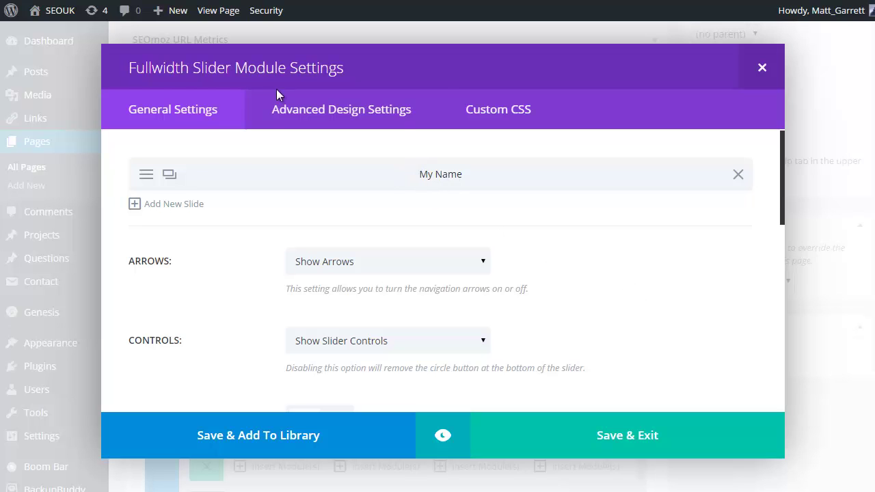
click(146, 177)
drag(388, 173, 296, 163)
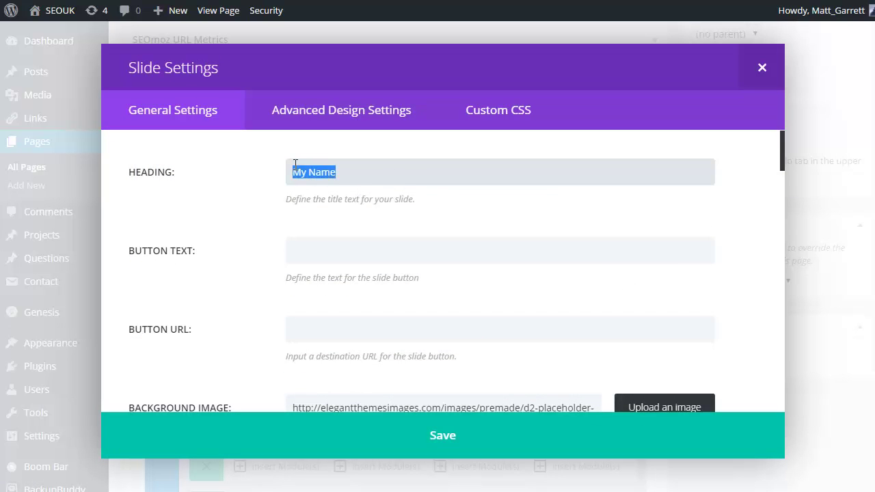
text(BOOST Your Website to the TOP of Google, Yahoo and Bing)
scroll(369, 252, down, 1)
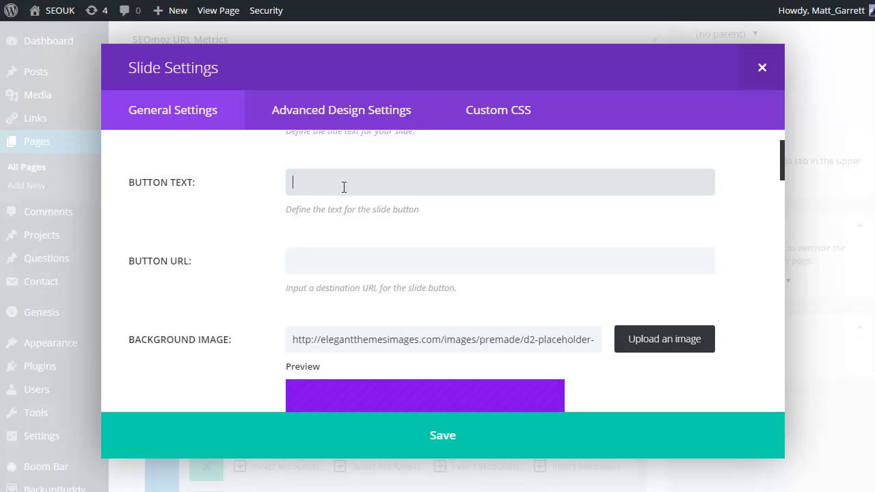
text(Join Today)
scroll(369, 254, down, 1)
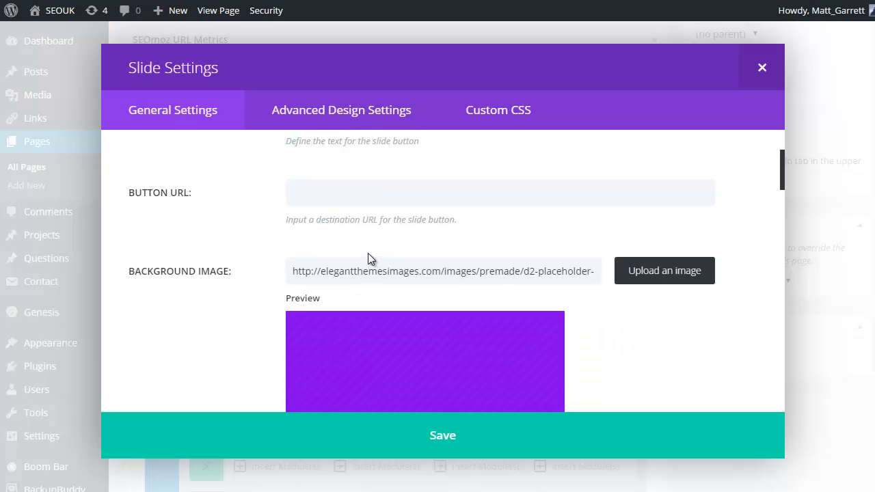
click(335, 193)
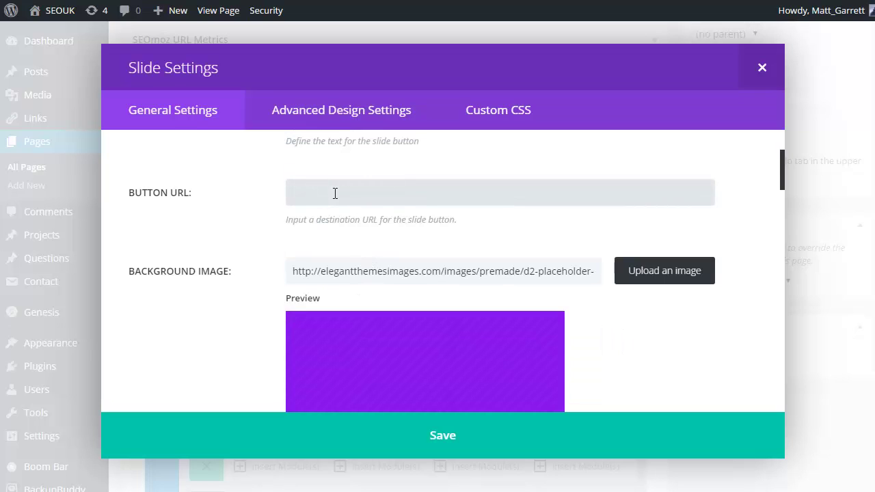
text(http://)
key(BackSpace)
key(BackSpace)
key(BackSpace)
key(BackSpace)
text(p)
text(:wptoolkit.com)
click(314, 193)
text(//)
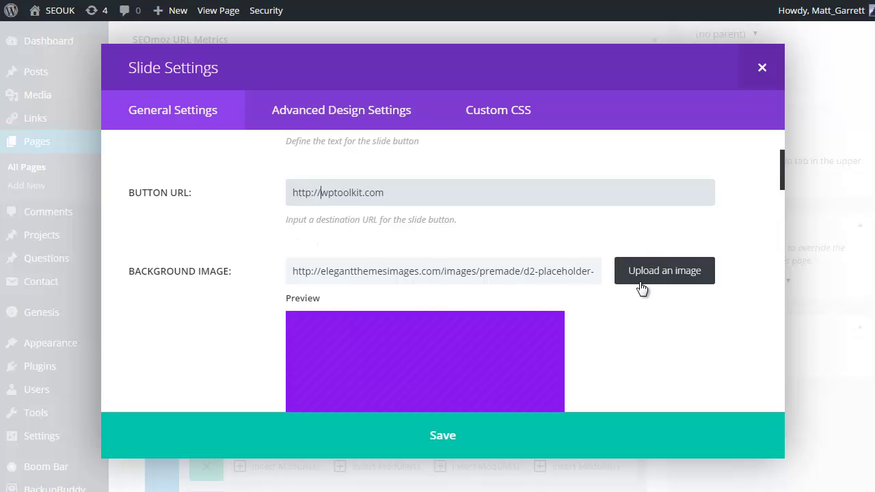
- Upload tools_hero.jpg and set it as the first slide's background image
click(665, 274)
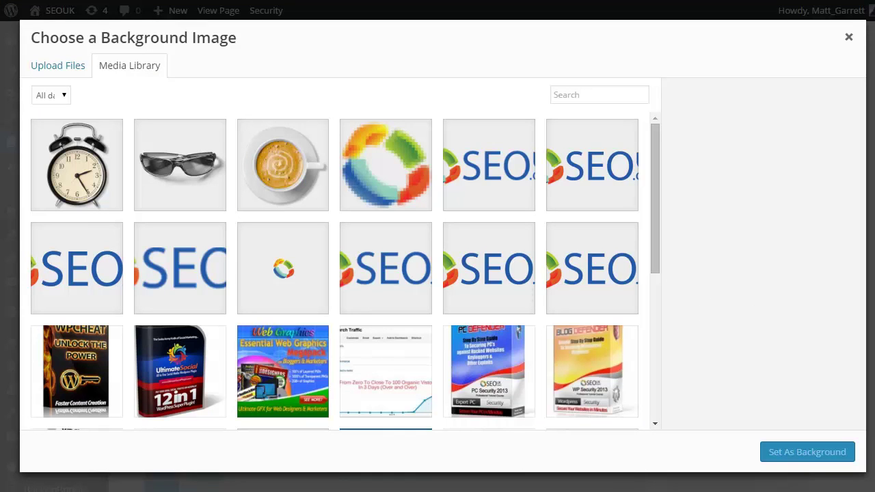
drag(587, 247, 286, 182)
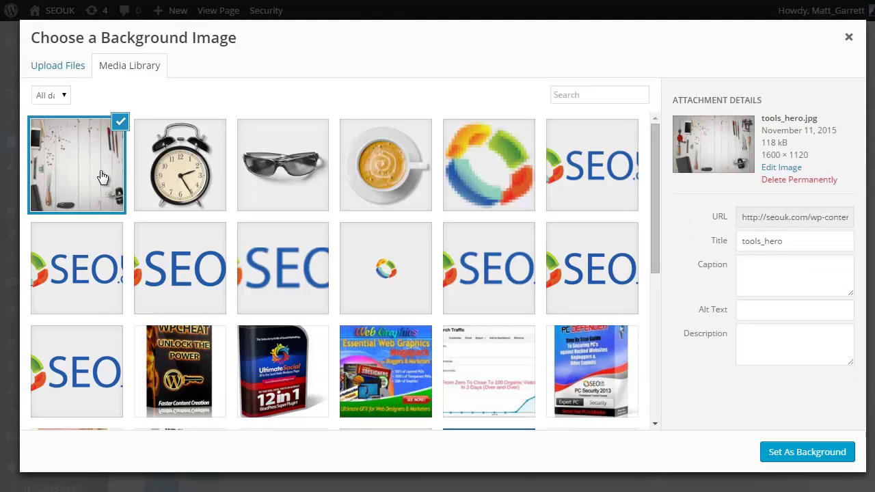
click(810, 453)
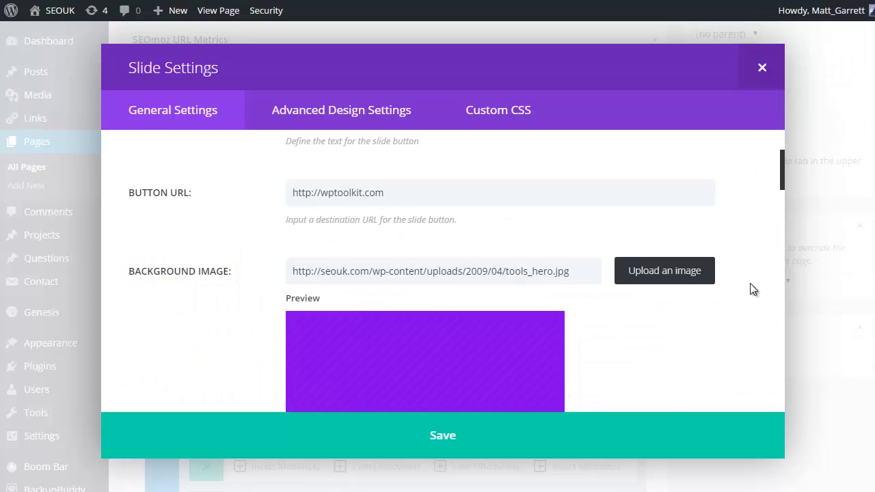
scroll(740, 324, down, 5)
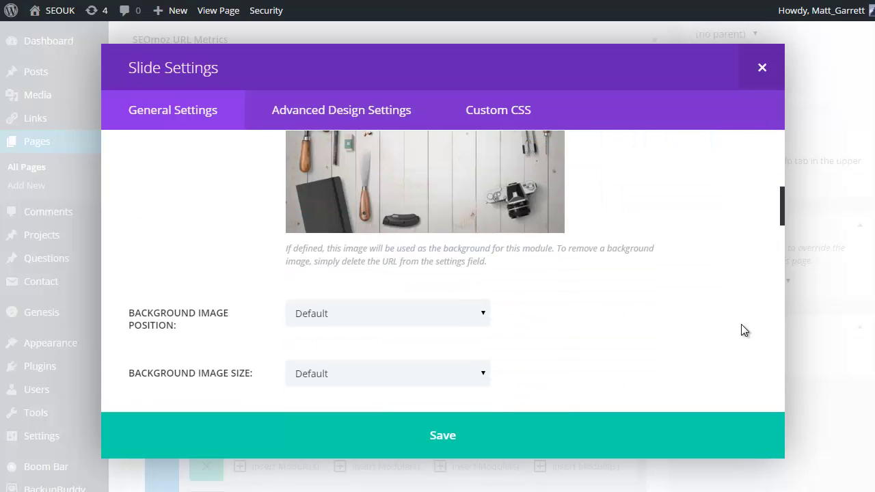
scroll(741, 324, down, 2)
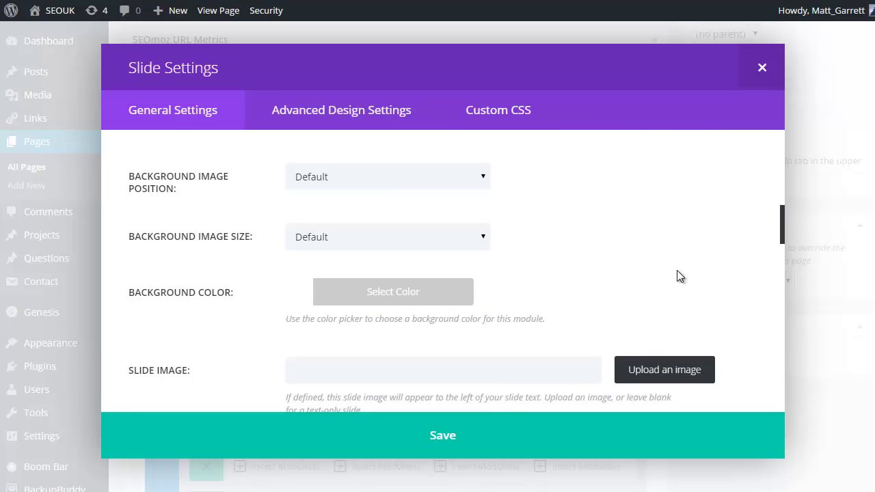
scroll(613, 266, down, 1)
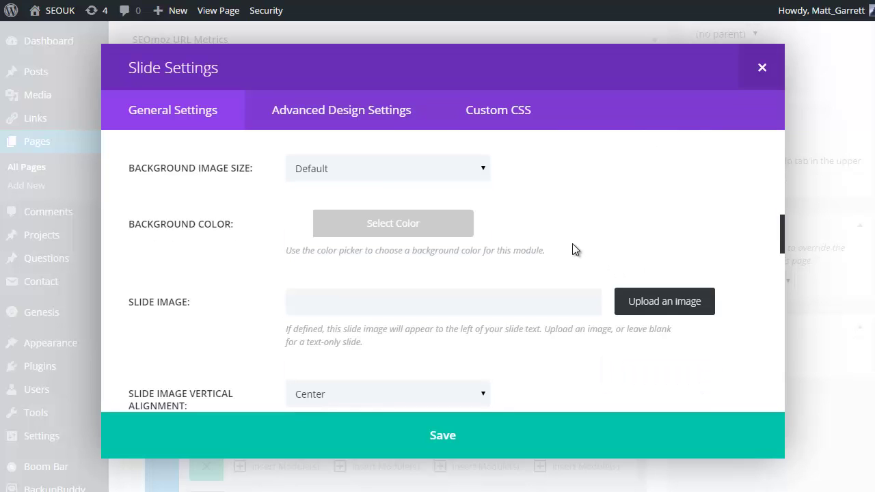
scroll(304, 229, down, 1)
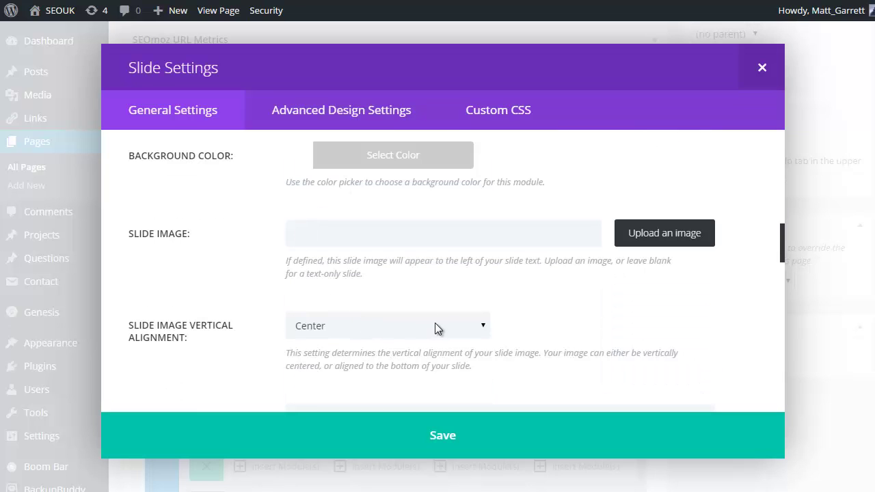
scroll(441, 308, down, 2)
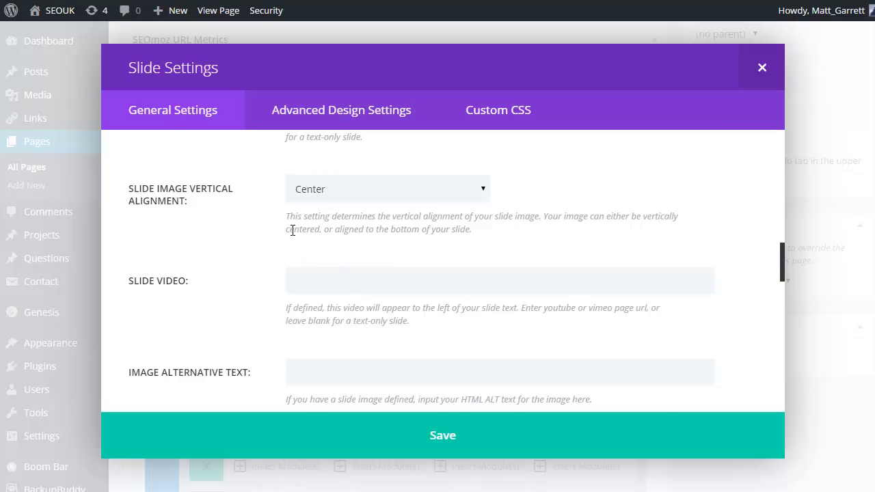
scroll(291, 232, down, 1)
scroll(311, 287, down, 2)
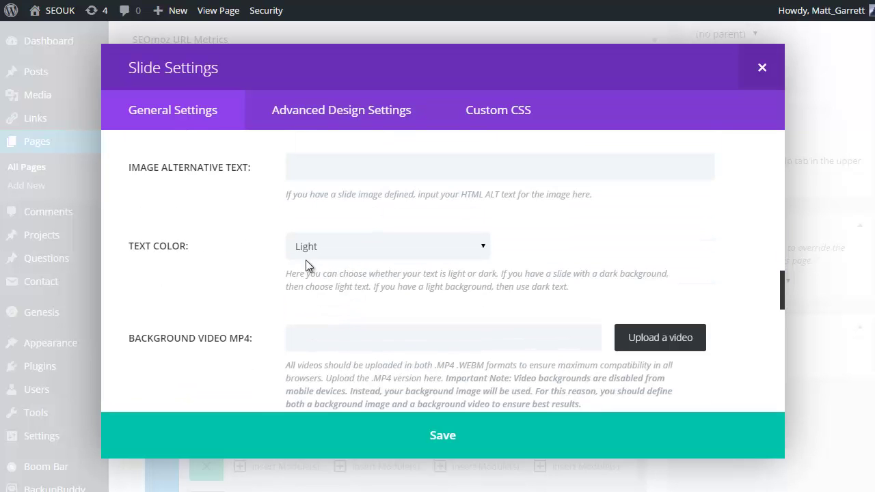
- Make the slide text dark and replace the Subheading placeholder with the pasted SEOUK.com description
click(481, 248)
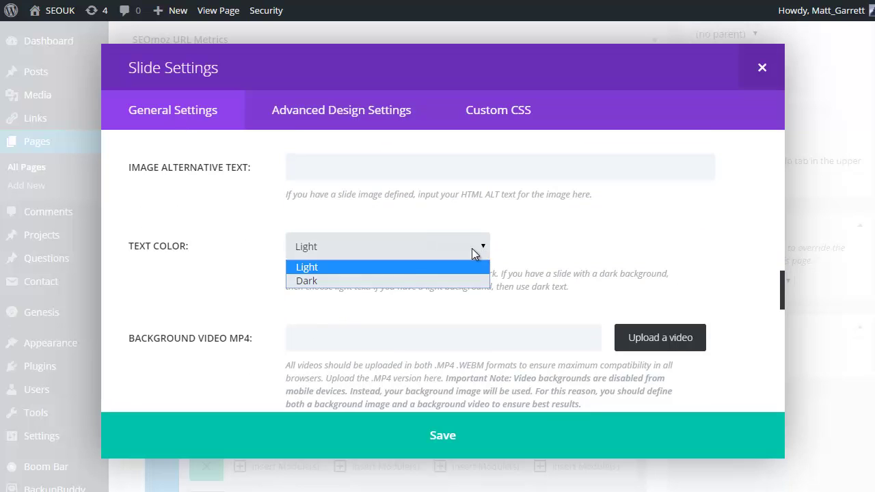
click(359, 282)
scroll(502, 280, down, 3)
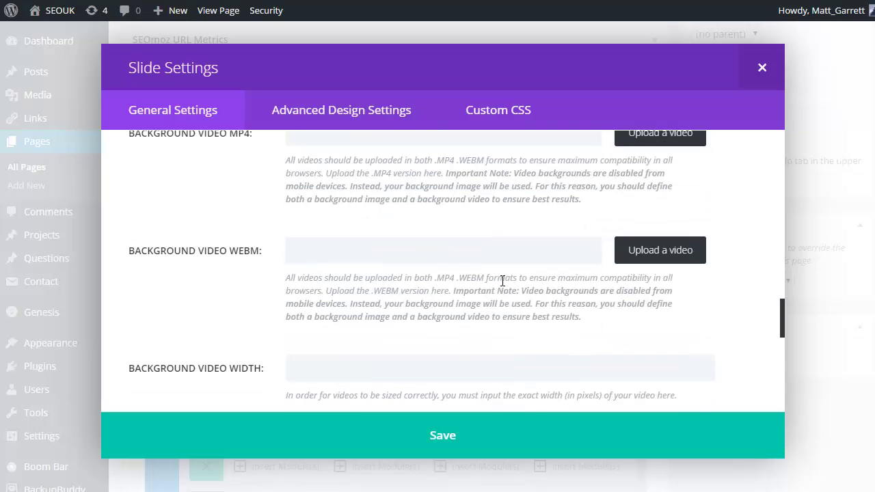
scroll(443, 228, up, 2)
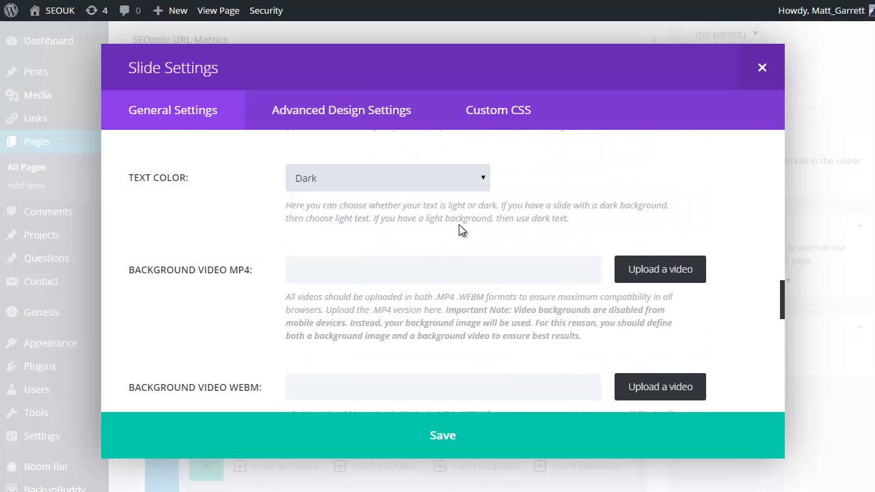
scroll(407, 256, down, 1)
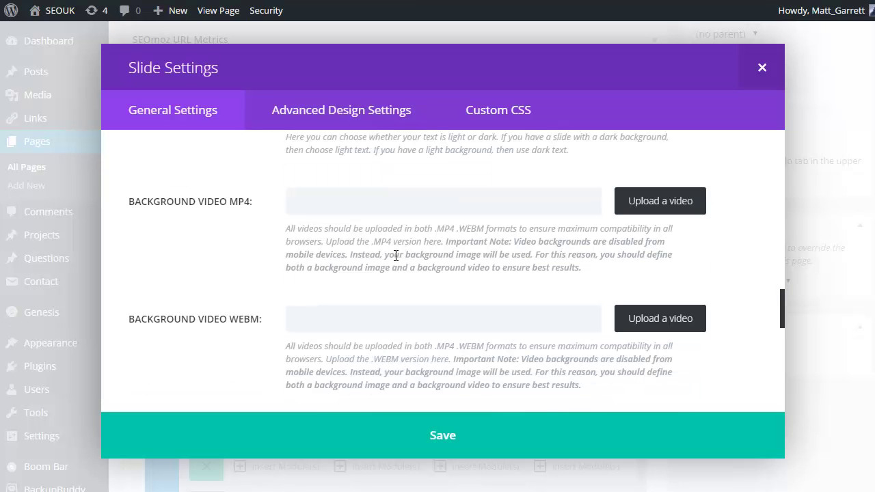
scroll(334, 250, down, 2)
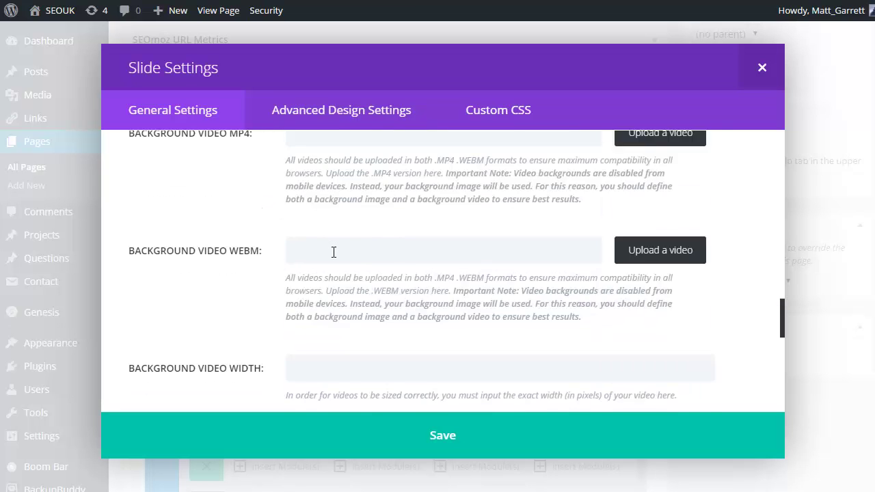
scroll(333, 252, down, 1)
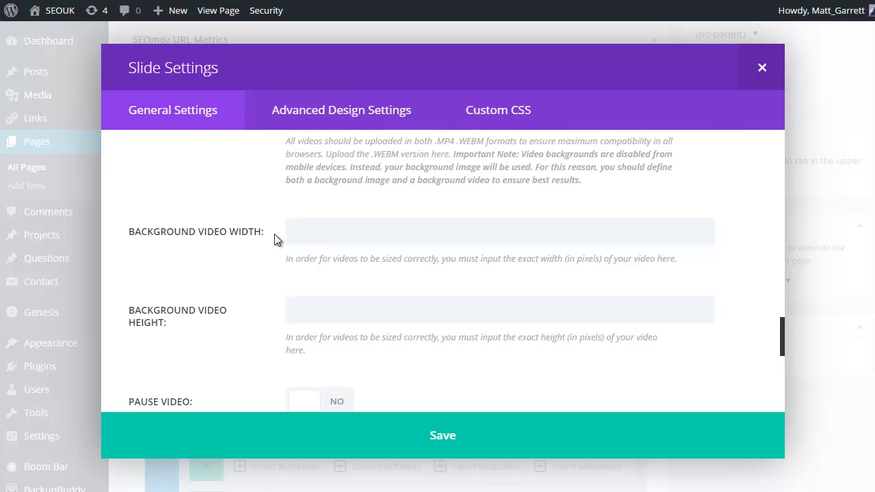
scroll(332, 274, down, 1)
scroll(390, 282, down, 4)
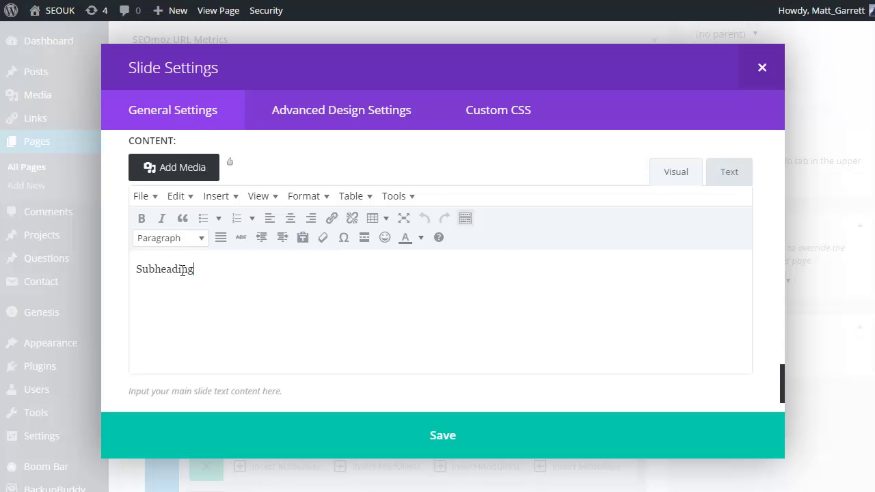
drag(196, 269, 125, 276)
text(SEOUK.com are a UK based company providing Search Engine Optimization & Website traffic tips, advice, services and products based on our experience of building hundreds of high traffic, profitable niche sites since 1999.)
scroll(763, 304, down, 3)
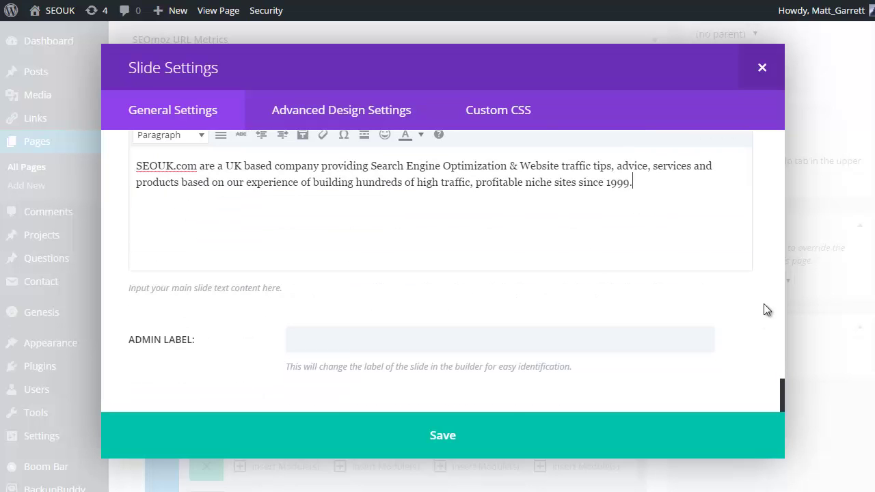
- Give the slide the admin label 'slider 1' and save it
click(327, 345)
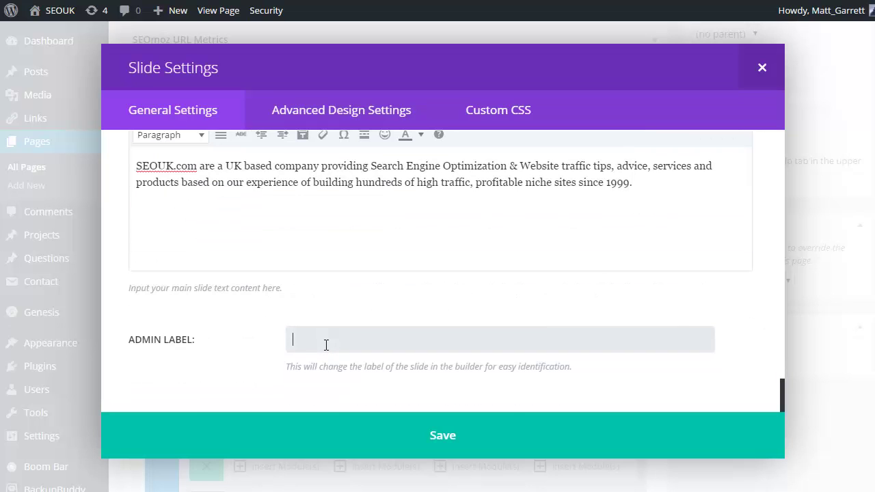
text(sli)
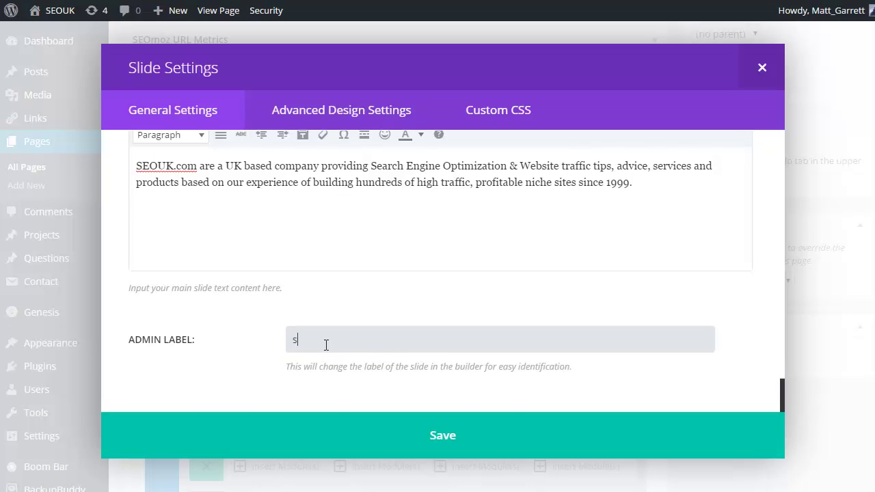
key(BackSpace)
key(BackSpace)
text(lic)
key(BackSpace)
text(dwe)
key(BackSpace)
text(er)
key(BackSpace)
key(BackSpace)
key(BackSpace)
text(er 1)
click(461, 437)
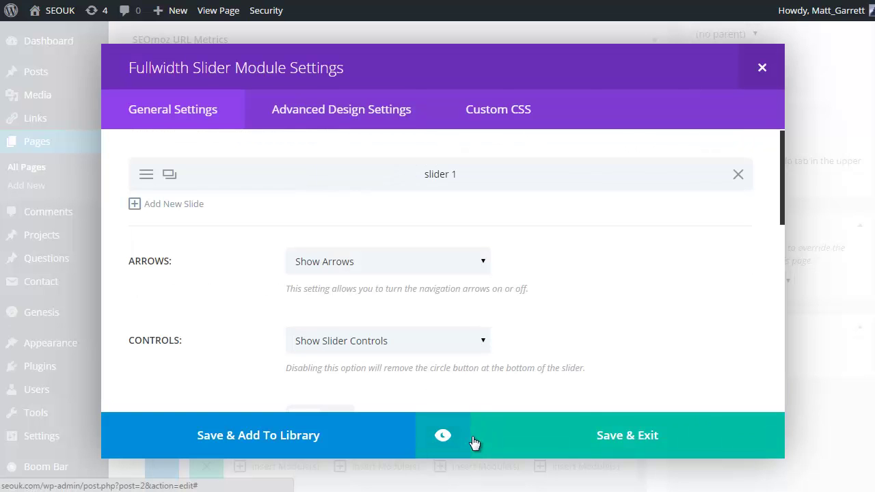
- Add a new slide and paste the heading sentence into it
click(169, 207)
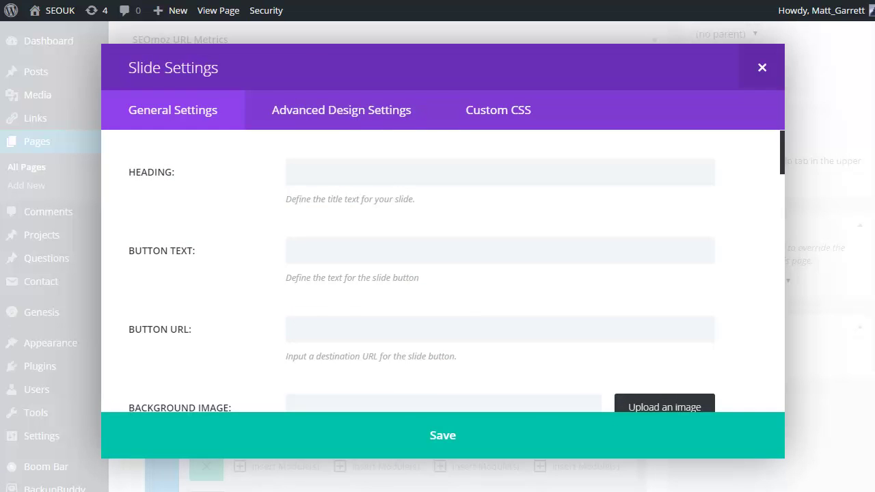
click(325, 168)
key(ctrl+v)
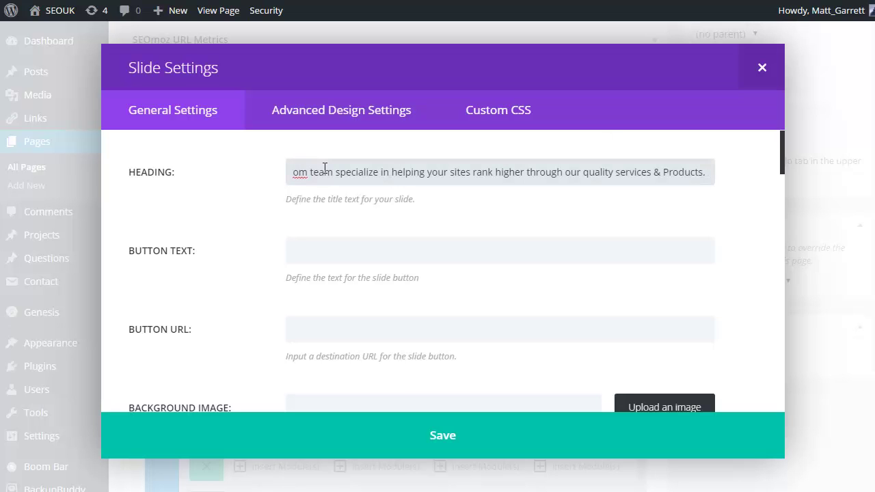
scroll(341, 260, down, 2)
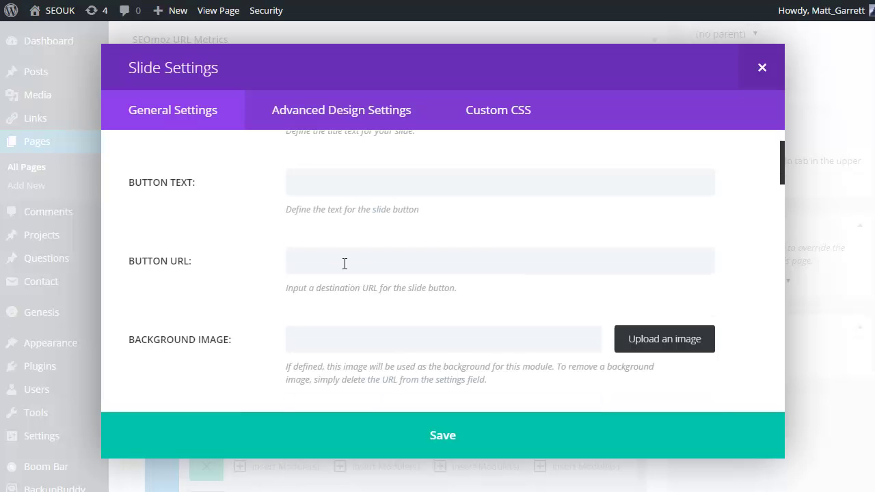
- Upload artist_hero.jpg and set it as the second slide's background
click(664, 344)
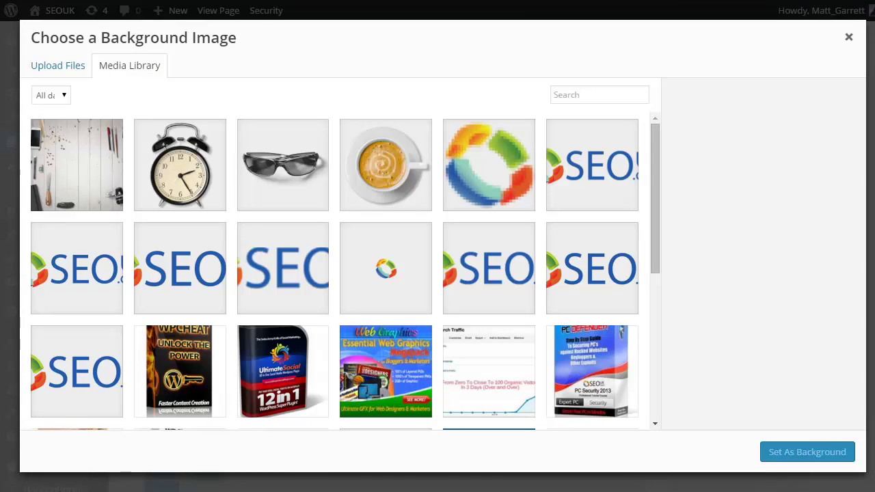
drag(874, 205, 98, 171)
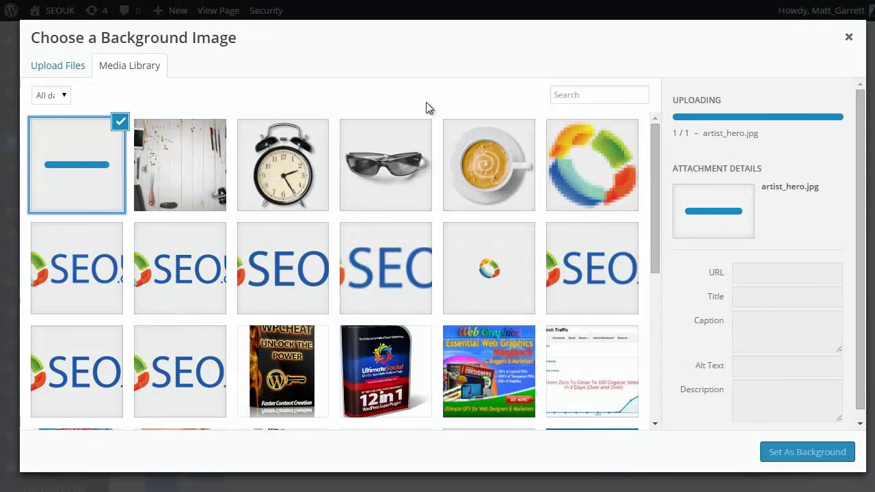
click(791, 453)
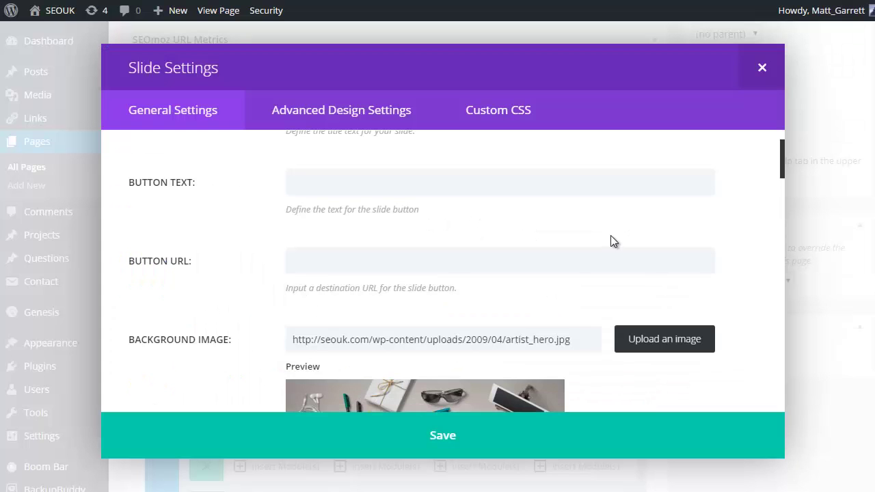
scroll(602, 248, down, 2)
scroll(602, 249, down, 5)
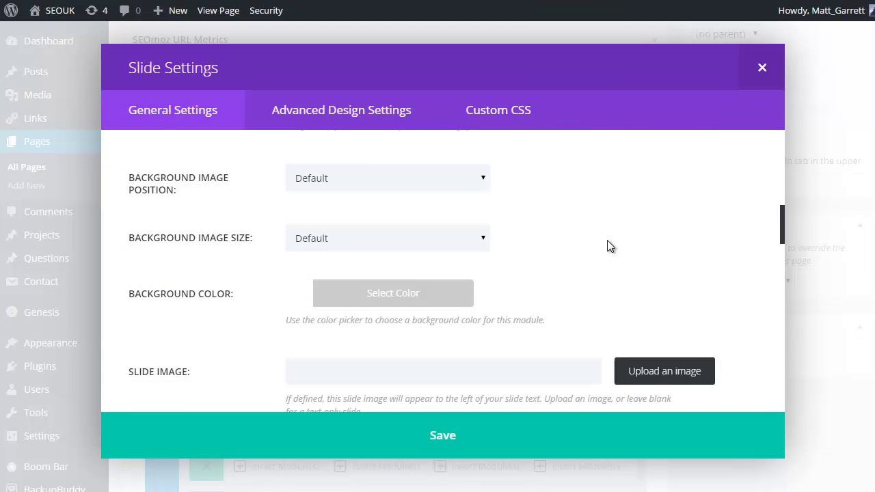
scroll(607, 246, down, 1)
scroll(611, 245, down, 2)
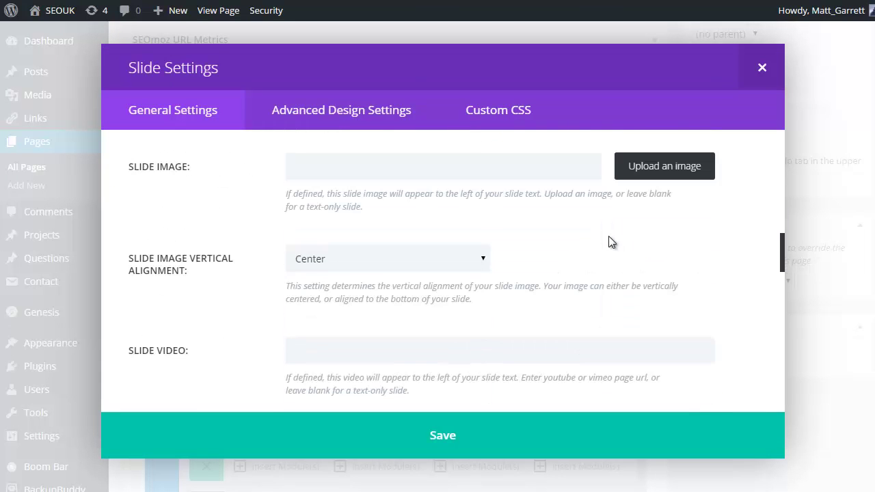
scroll(613, 236, up, 10)
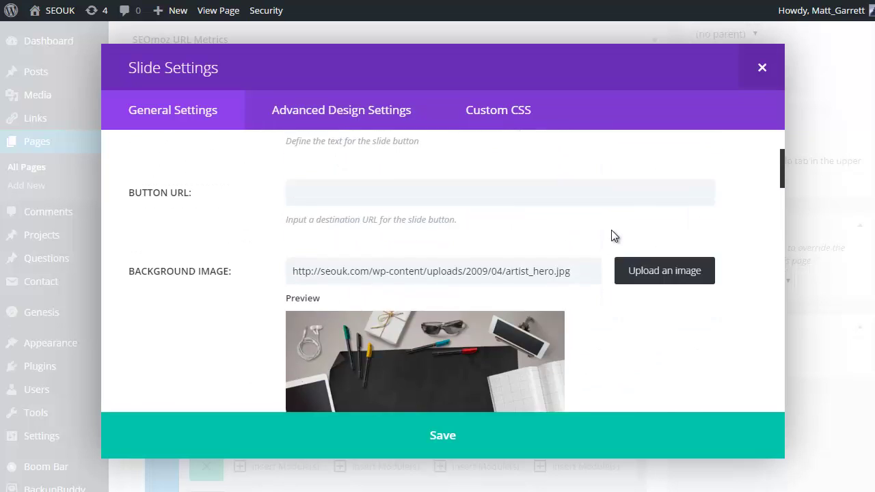
click(398, 180)
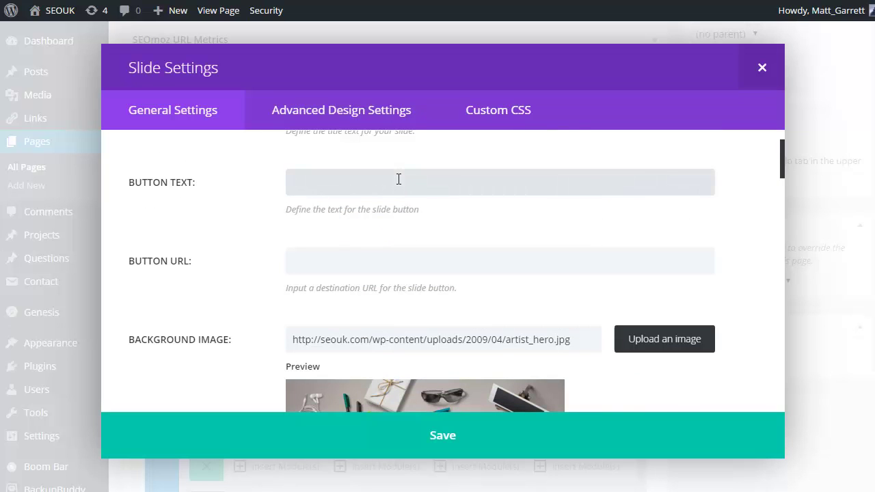
text(JOin Today)
click(301, 181)
key(BackSpace)
text(o)
click(321, 256)
text(h)
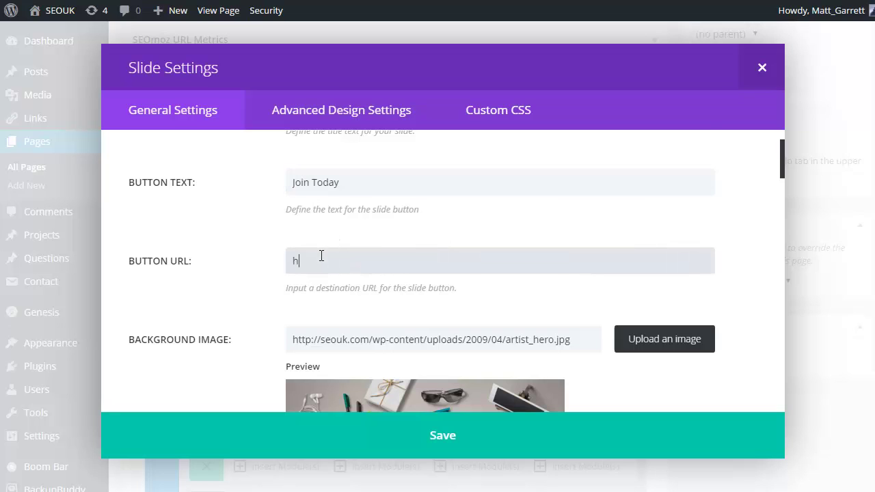
text(ttp://wptoolkit.com)
scroll(551, 268, down, 1)
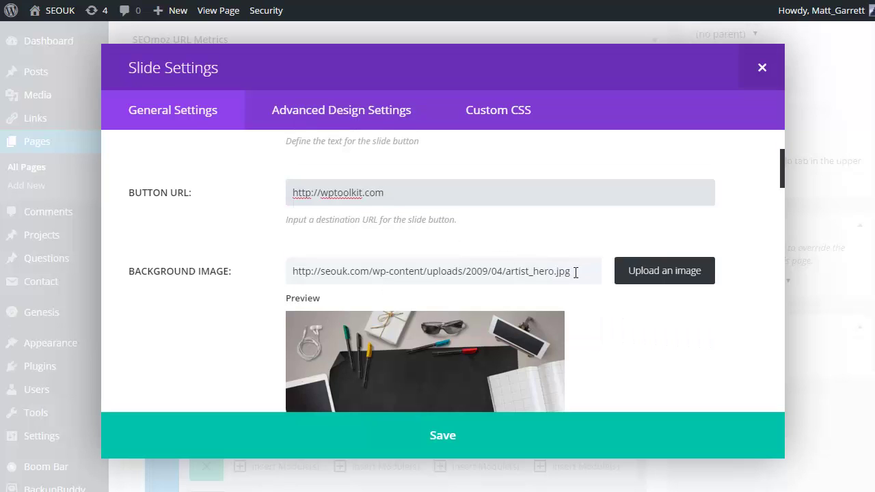
scroll(613, 338, down, 1)
scroll(613, 338, down, 4)
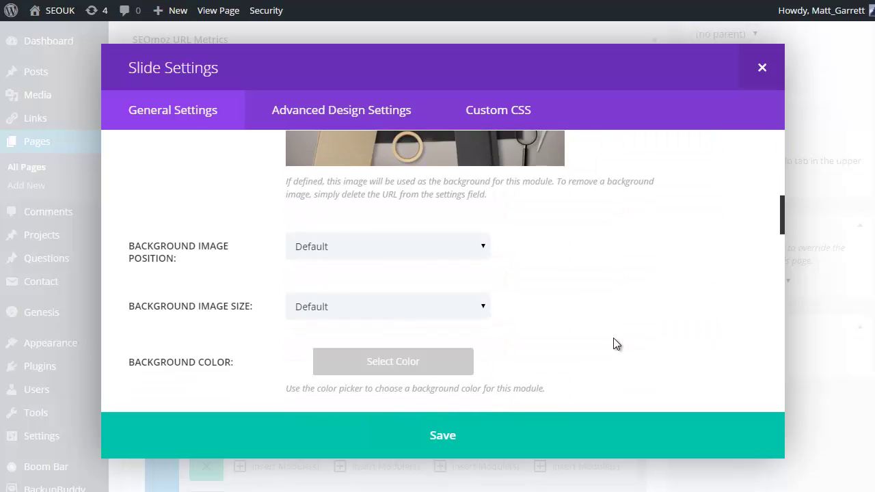
scroll(567, 260, down, 5)
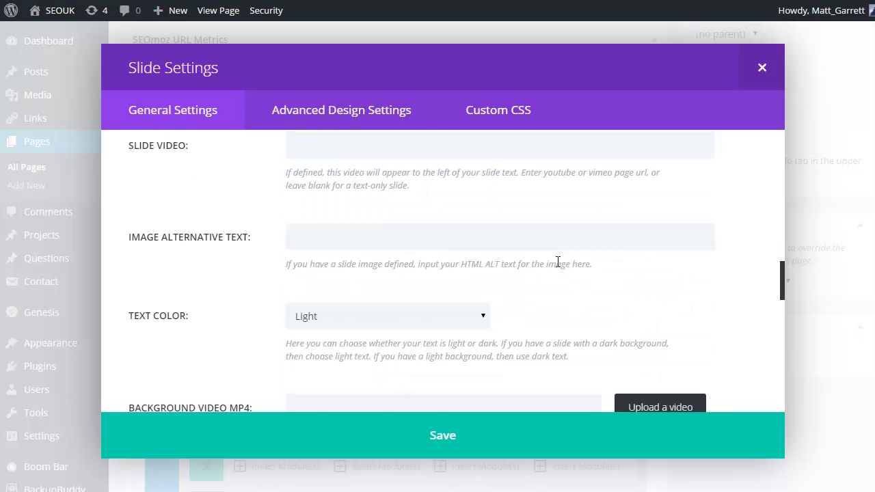
scroll(520, 259, down, 1)
scroll(362, 254, down, 6)
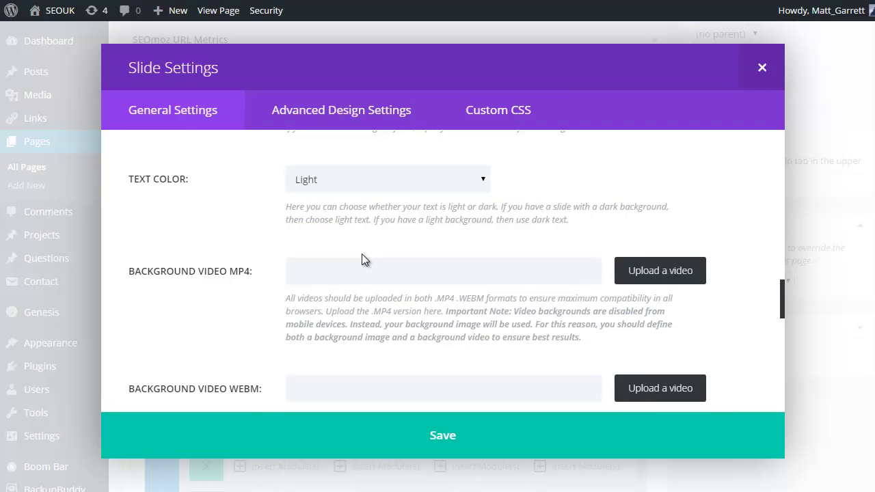
scroll(361, 256, down, 4)
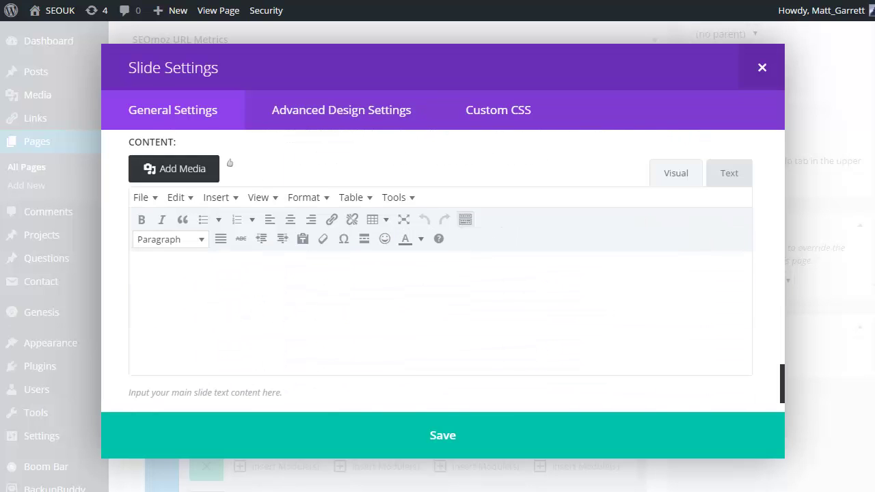
- Paste the social-media paragraph as slide content, label it 'slider 2', and save
click(278, 272)
text(We can help you with setting up various accounts for you across the most prominent social media websites and communicate better to your potential or existing customers while helping create a great experience and brand presence for you on the internet.)
scroll(457, 298, down, 2)
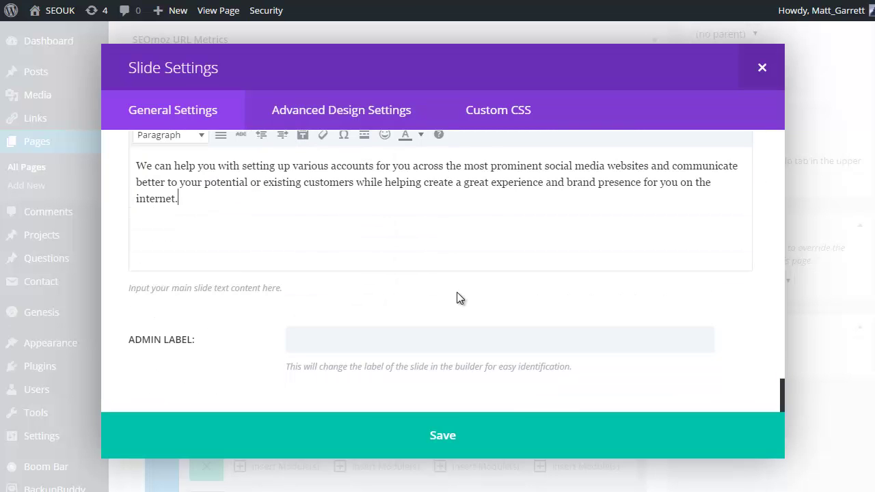
click(324, 336)
text(slid)
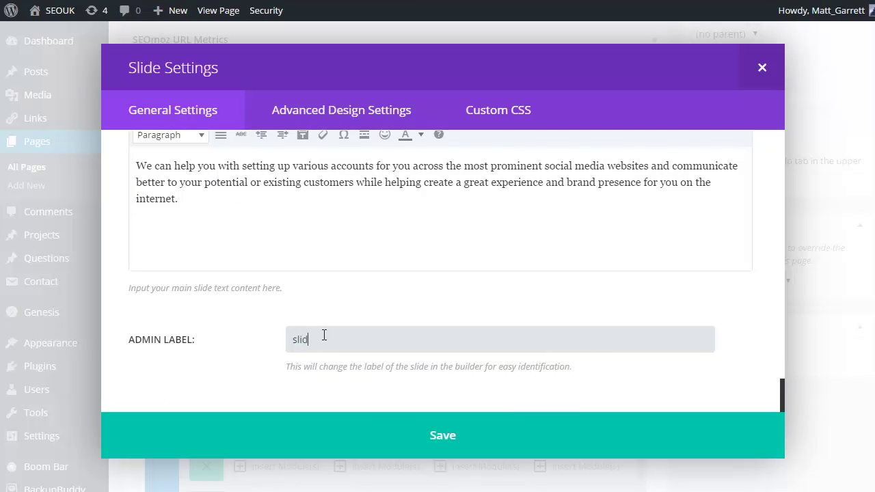
text(er 2)
click(443, 437)
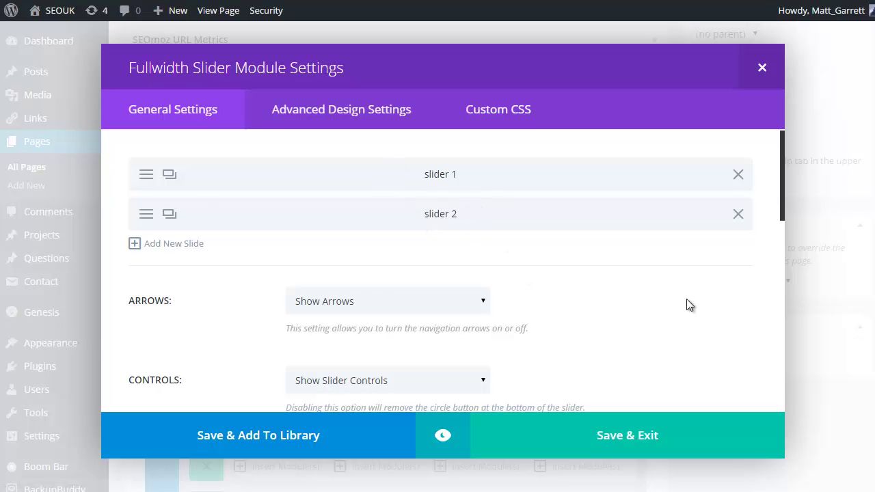
- Review the Fullwidth Slider's settings and design options, then save and exit to the layout
scroll(687, 301, down, 5)
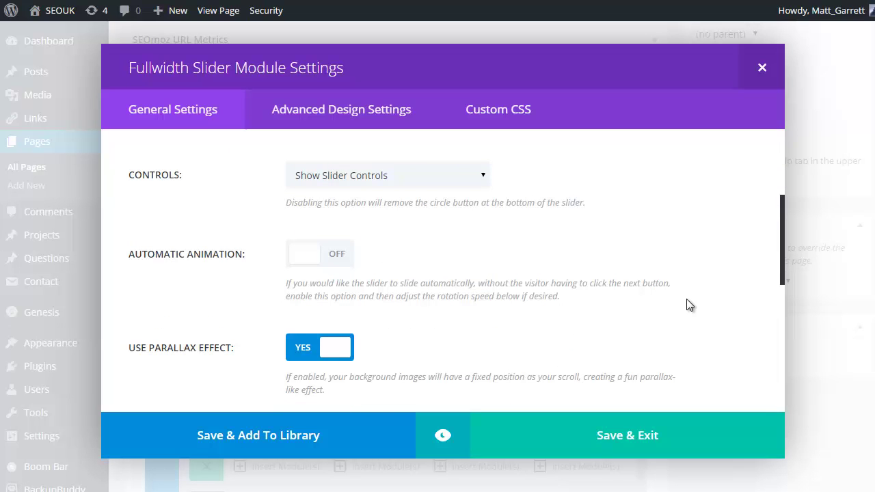
scroll(689, 305, down, 5)
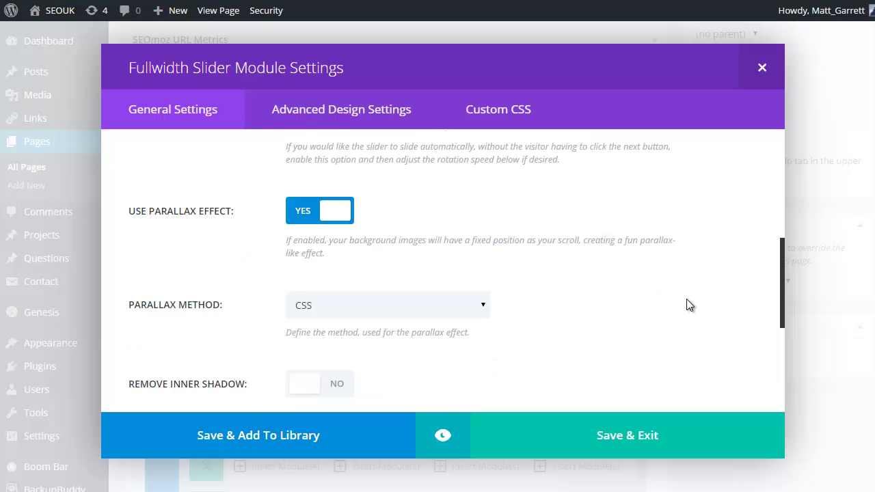
scroll(689, 305, down, 2)
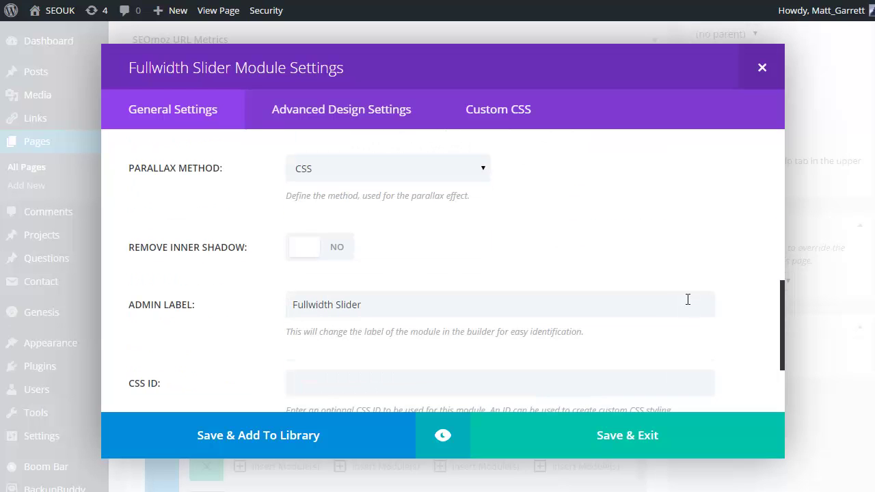
scroll(637, 233, down, 3)
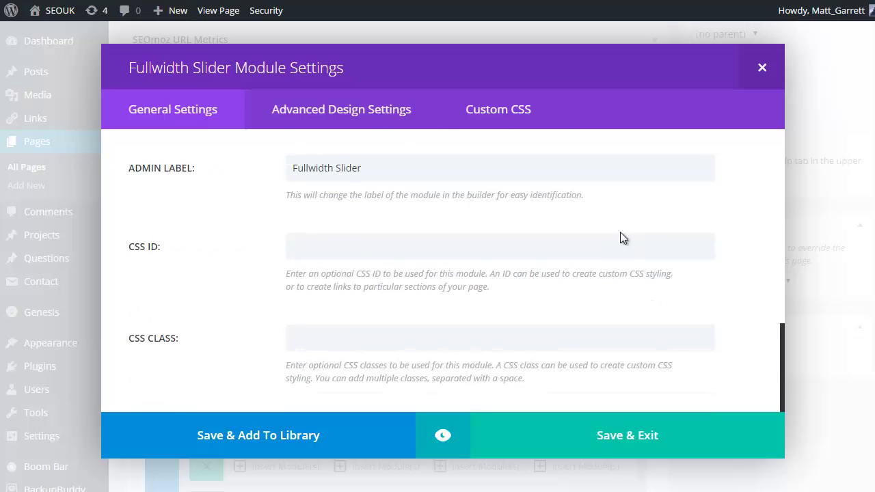
scroll(601, 198, down, 1)
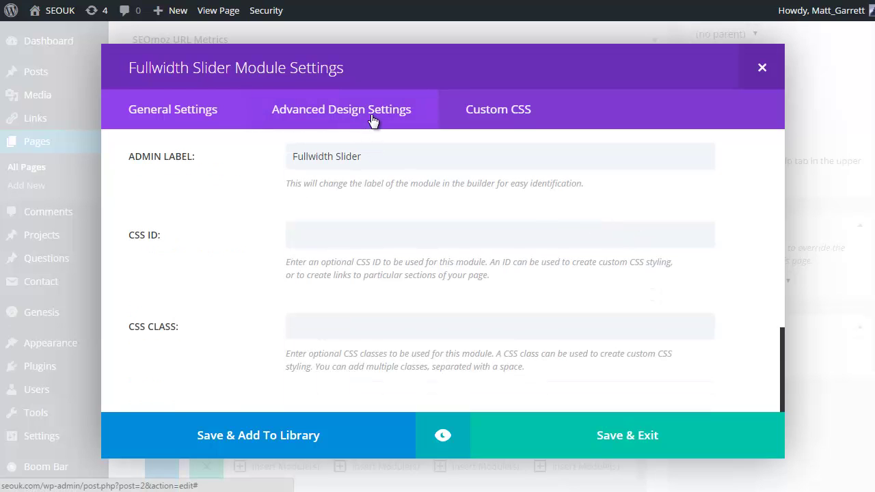
click(373, 121)
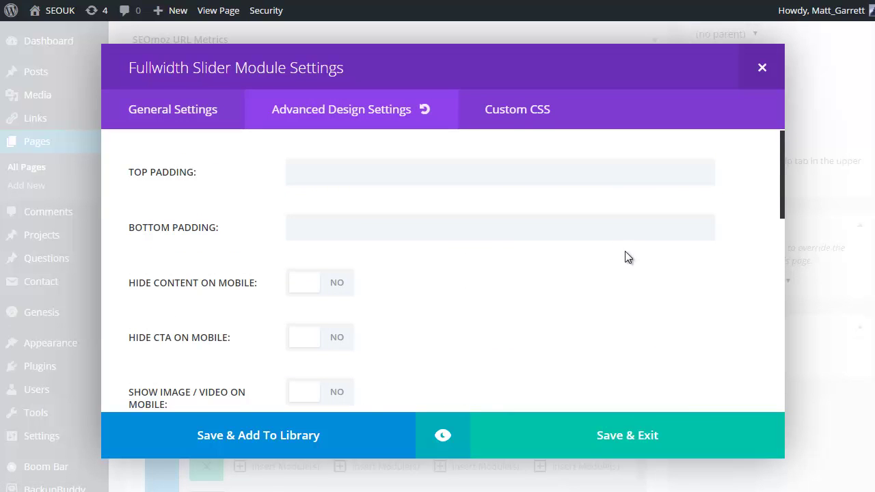
click(636, 436)
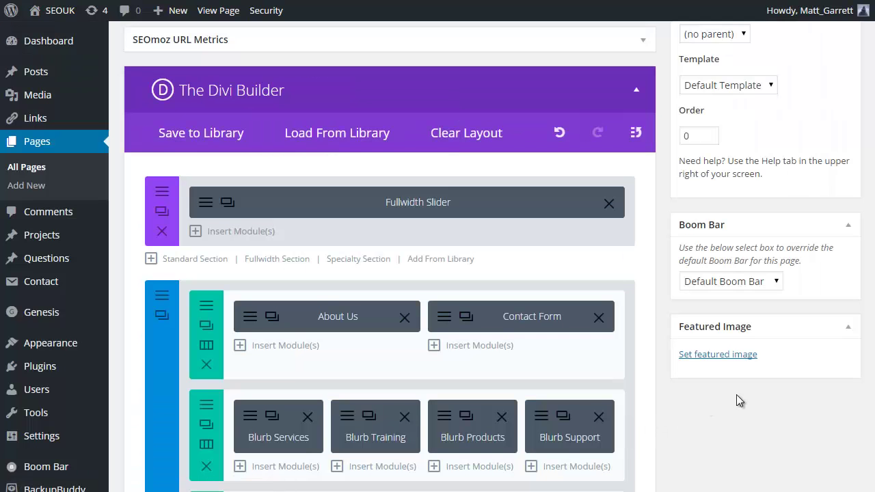
- Update the About page to save the latest layout changes
scroll(814, 431, down, 2)
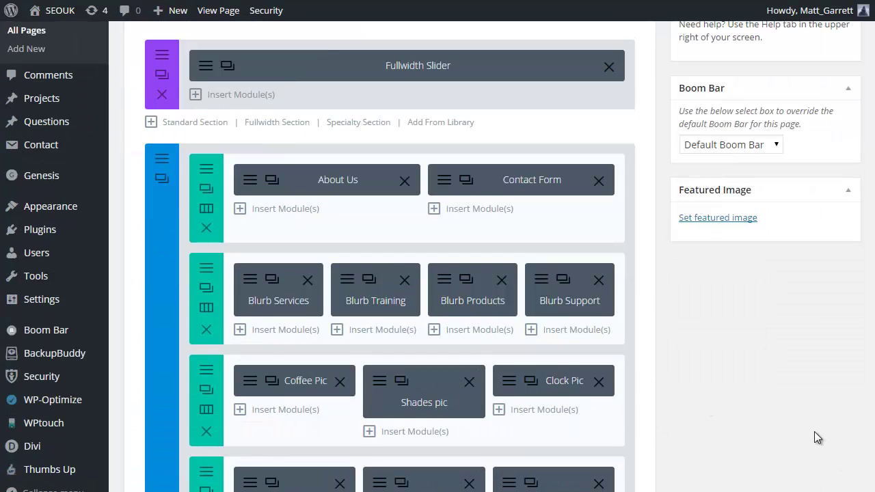
scroll(814, 431, down, 4)
scroll(768, 409, up, 1)
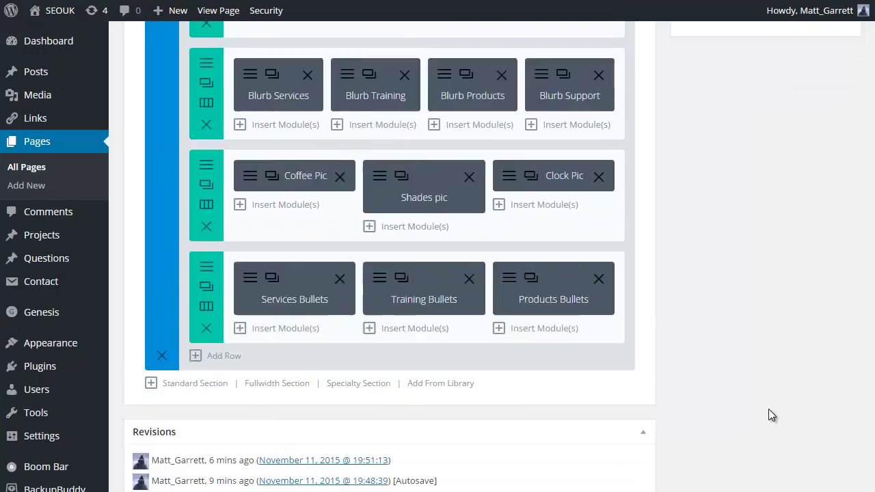
scroll(768, 408, up, 8)
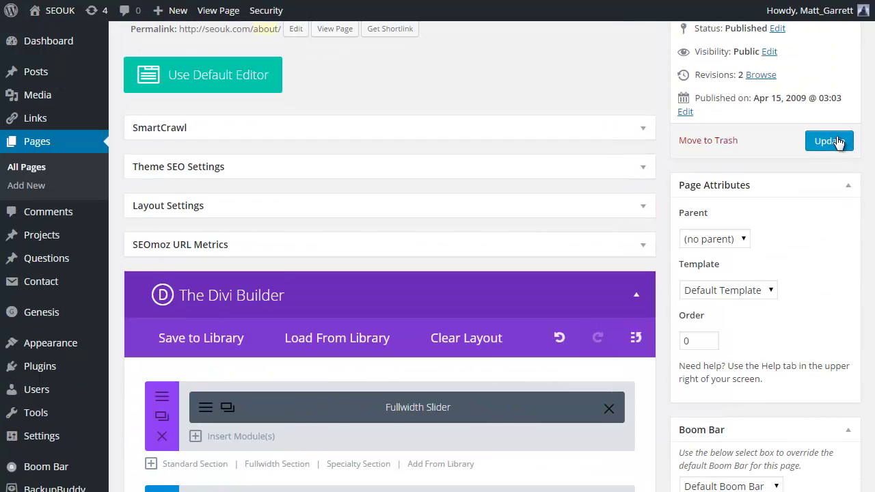
click(837, 142)
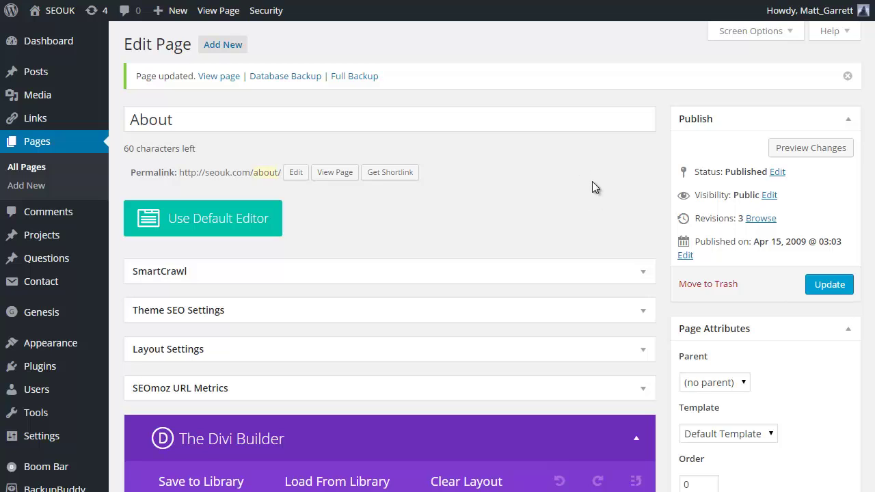
- Cancel switching to the default editor to keep the Divi layout, then review it
click(224, 219)
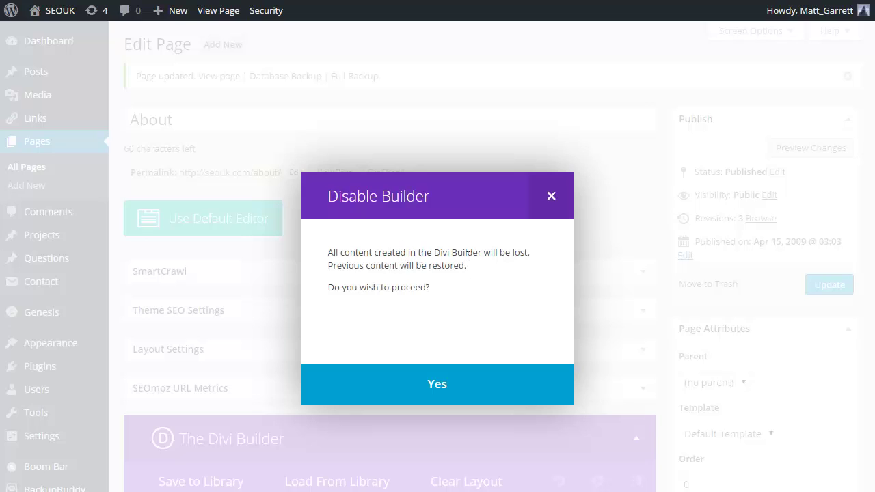
click(551, 198)
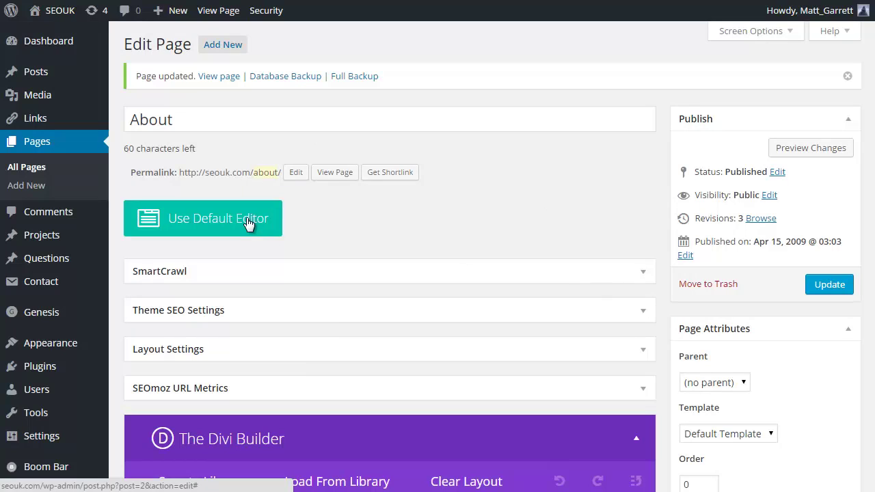
scroll(451, 231, down, 1)
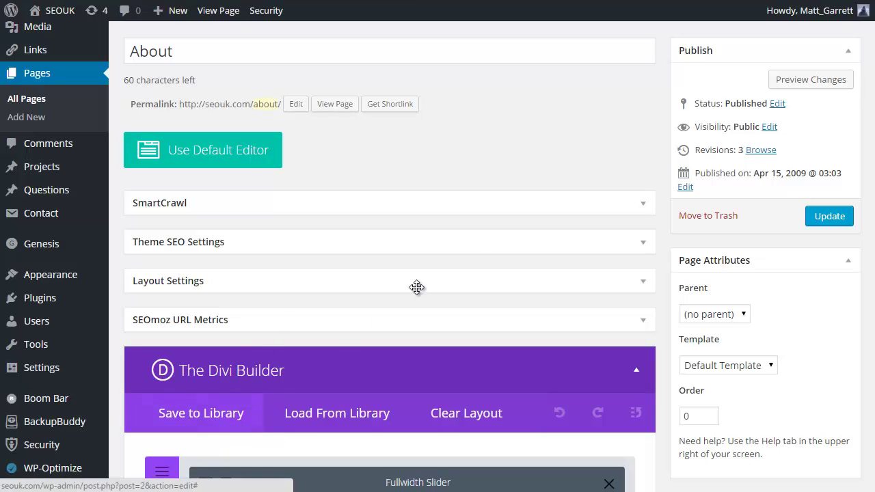
scroll(473, 262, down, 2)
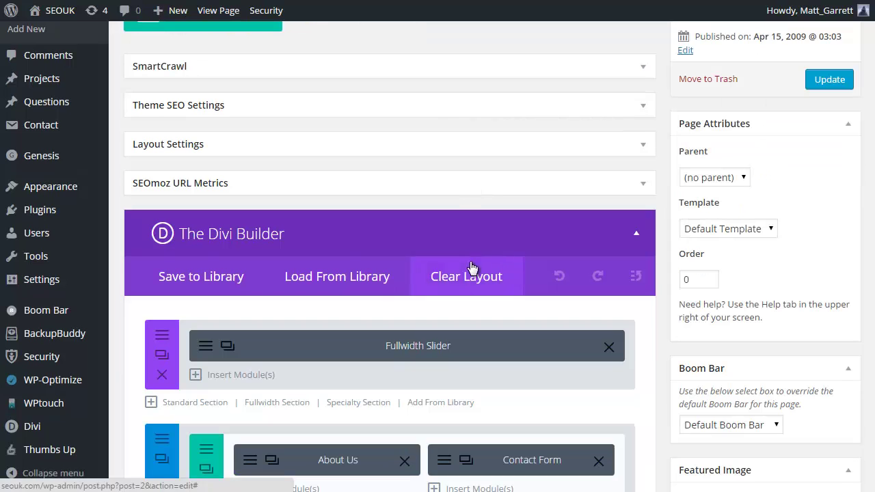
scroll(321, 238, down, 1)
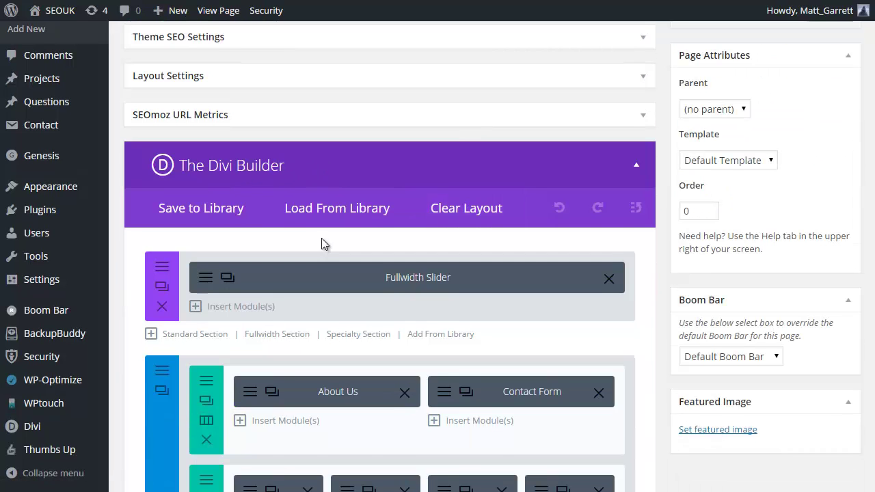
scroll(321, 237, down, 1)
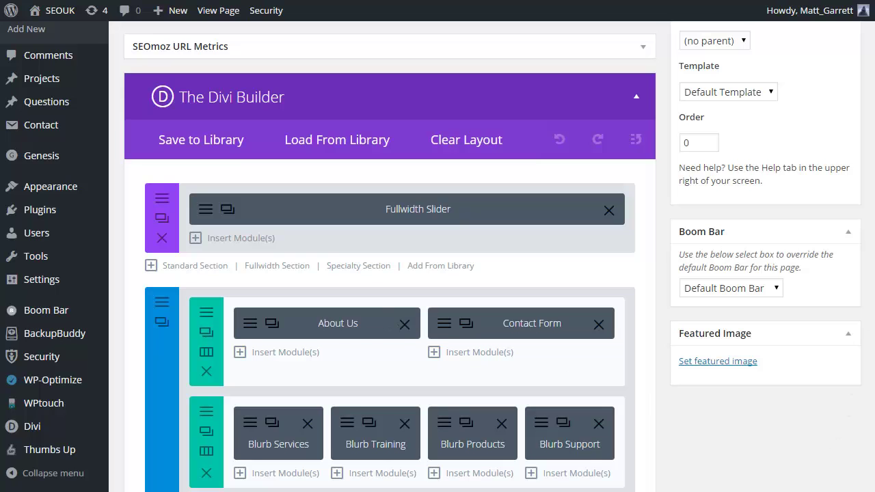
scroll(437, 274, up, 5)
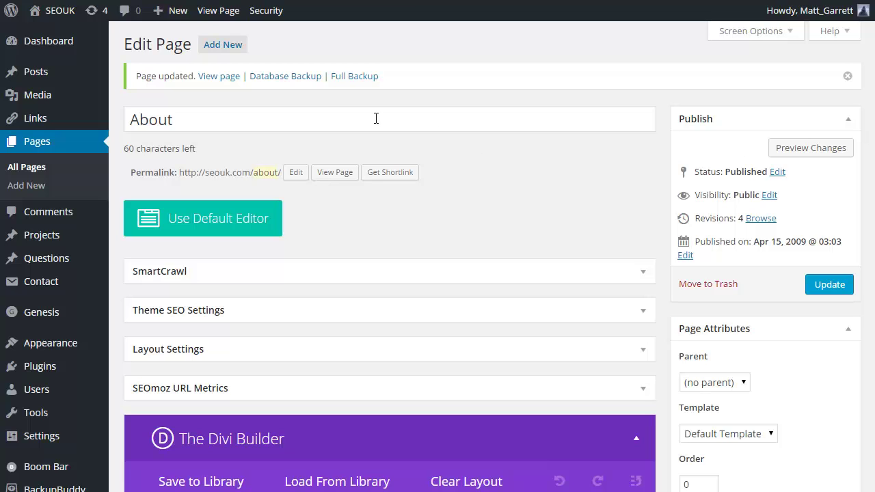
- Switch to the live About page and reload it to show the update
key(ctrl+Tab)
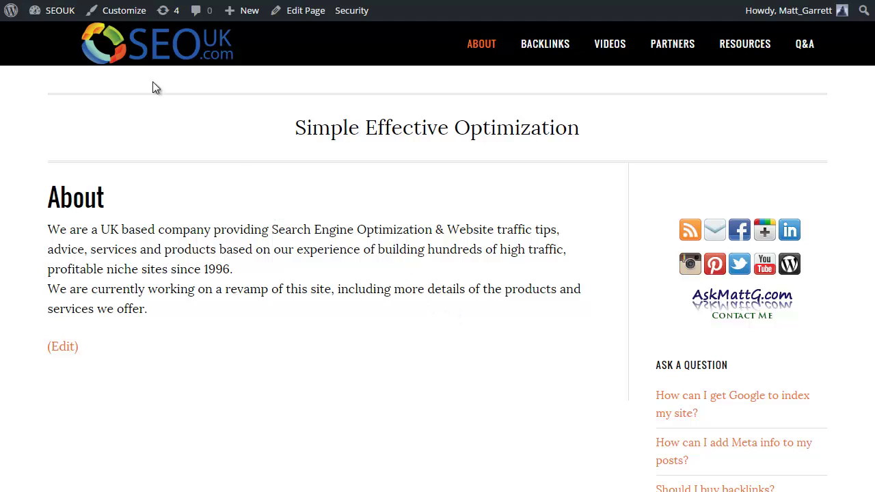
key(F5)
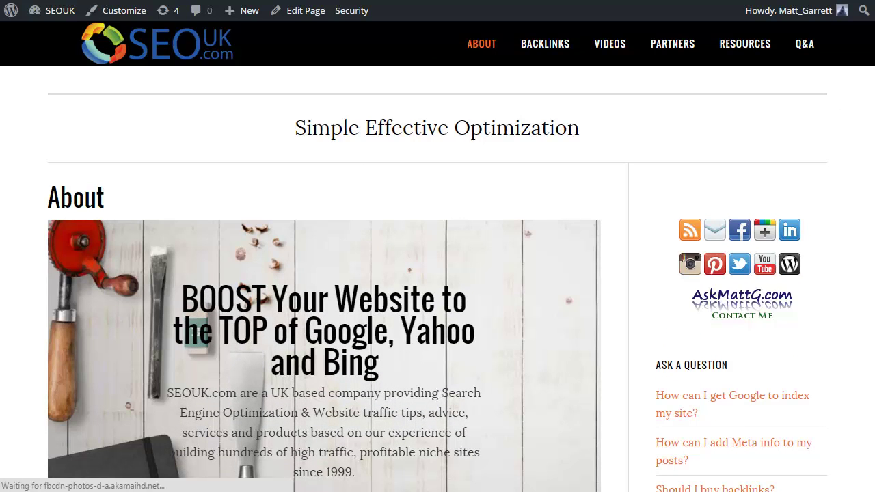
scroll(437, 280, down, 3)
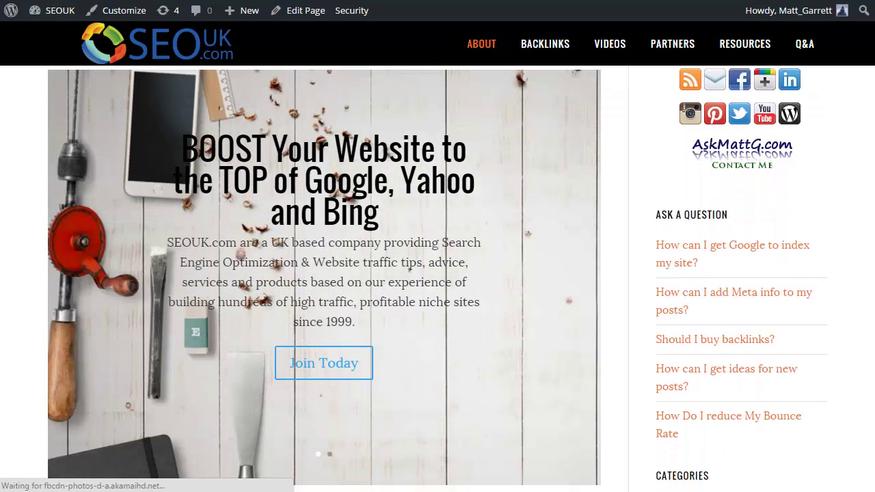
scroll(861, 110, up, 1)
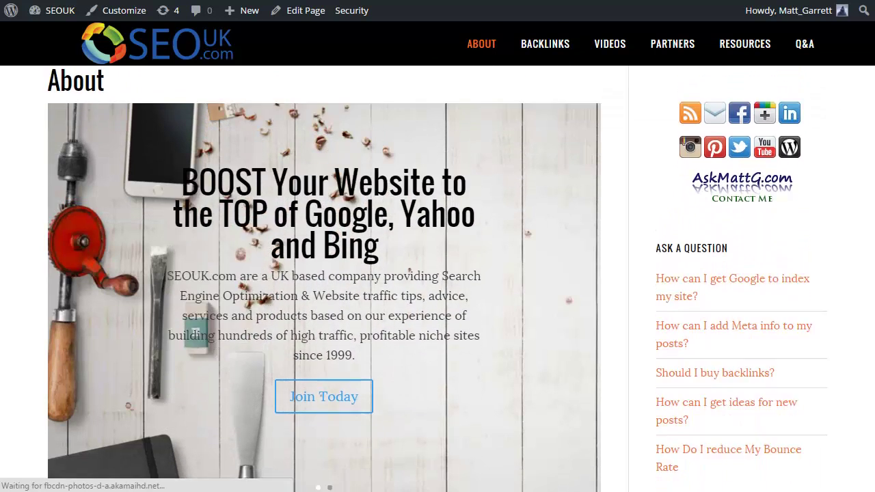
scroll(861, 110, down, 2)
scroll(861, 110, up, 1)
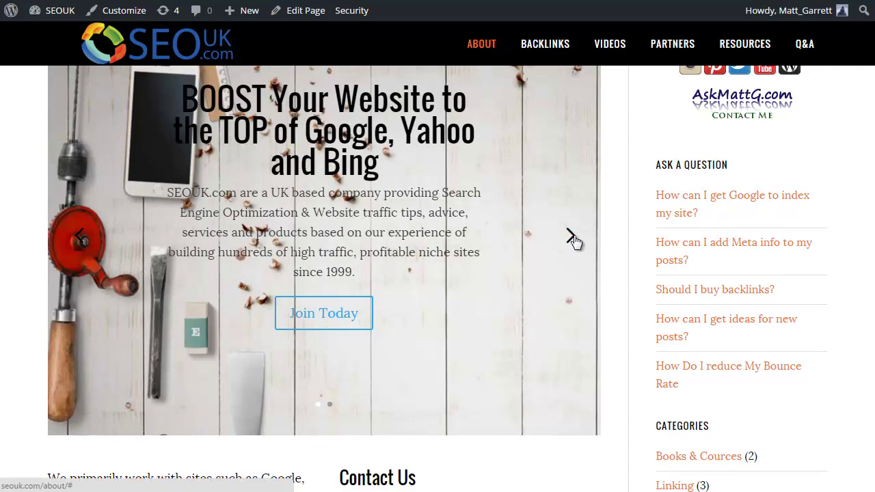
- Advance the slider to its second slide and scroll through the page's sections
click(571, 242)
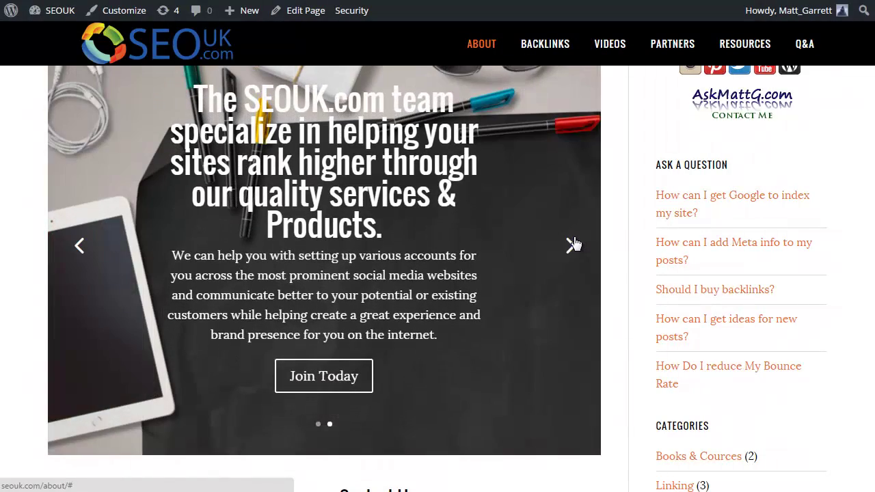
scroll(575, 243, down, 5)
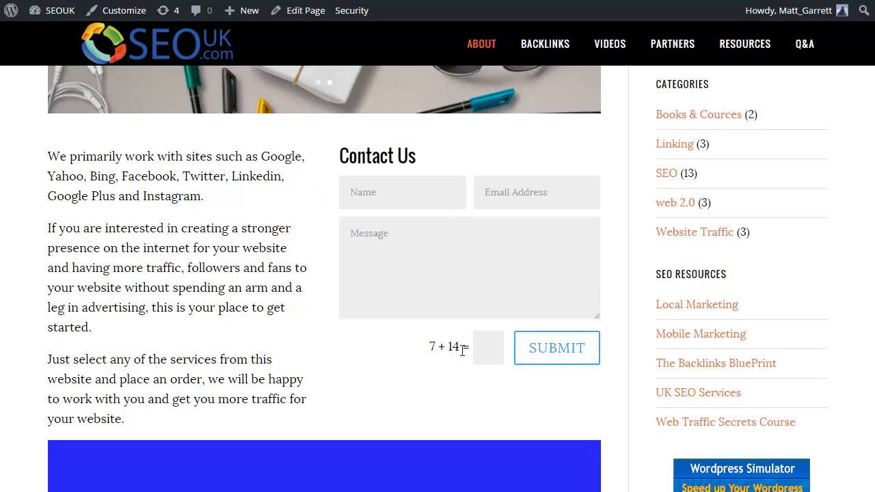
scroll(397, 355, down, 3)
scroll(321, 308, down, 1)
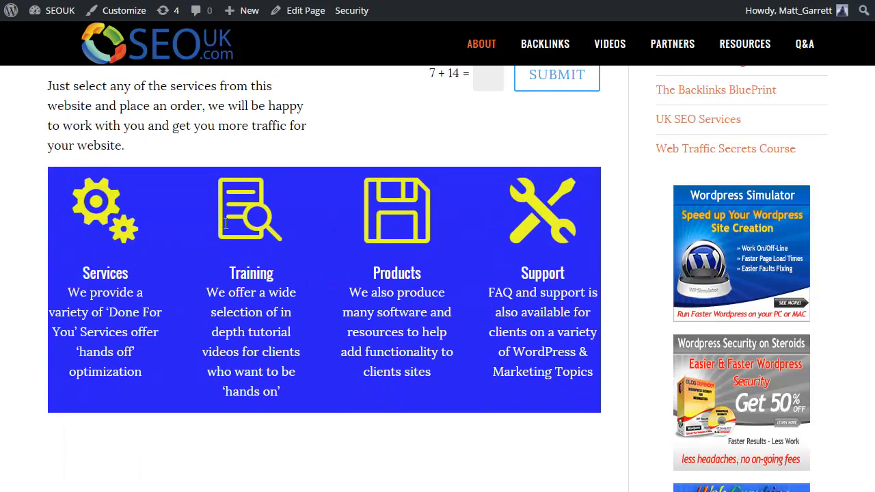
scroll(436, 299, down, 3)
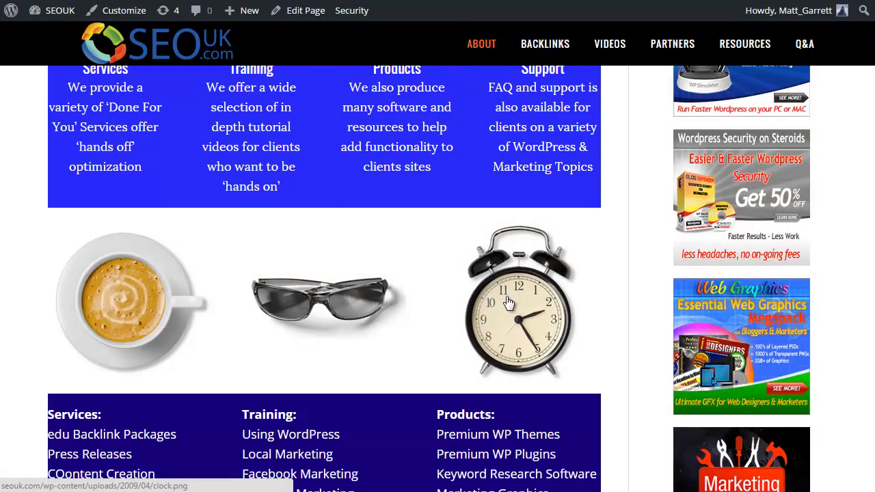
scroll(327, 294, down, 2)
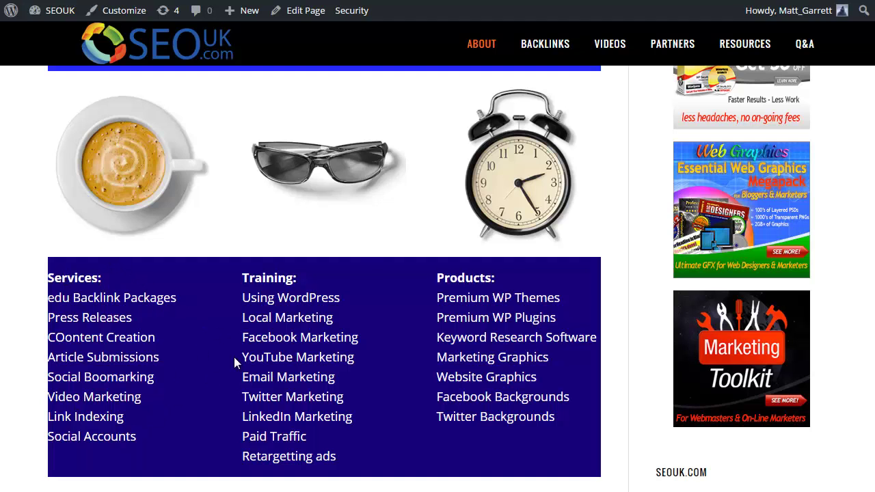
scroll(357, 258, up, 7)
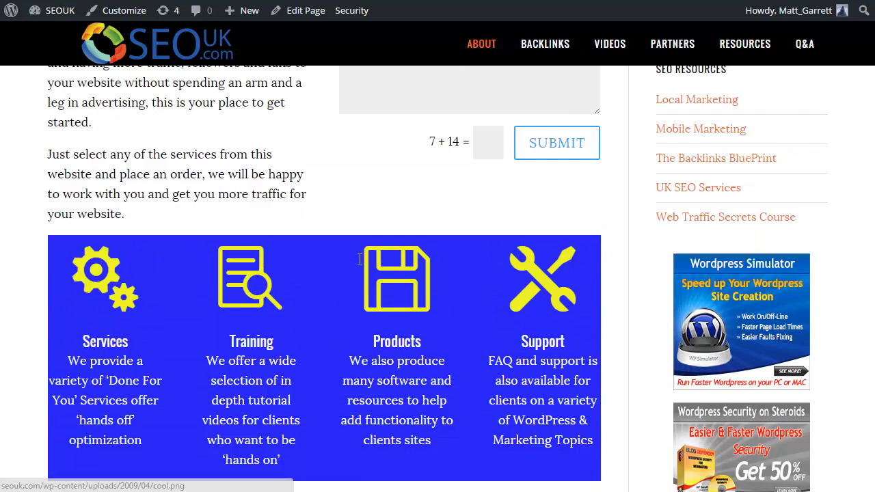
scroll(361, 266, up, 11)
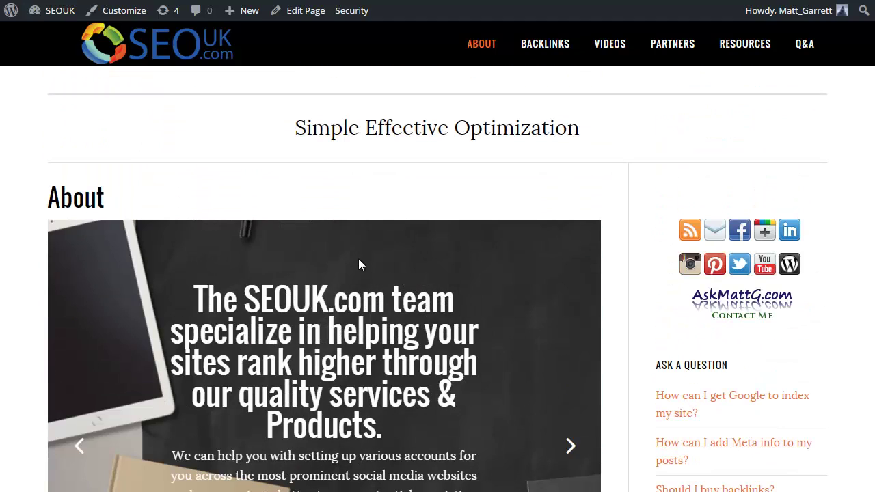
scroll(383, 246, down, 2)
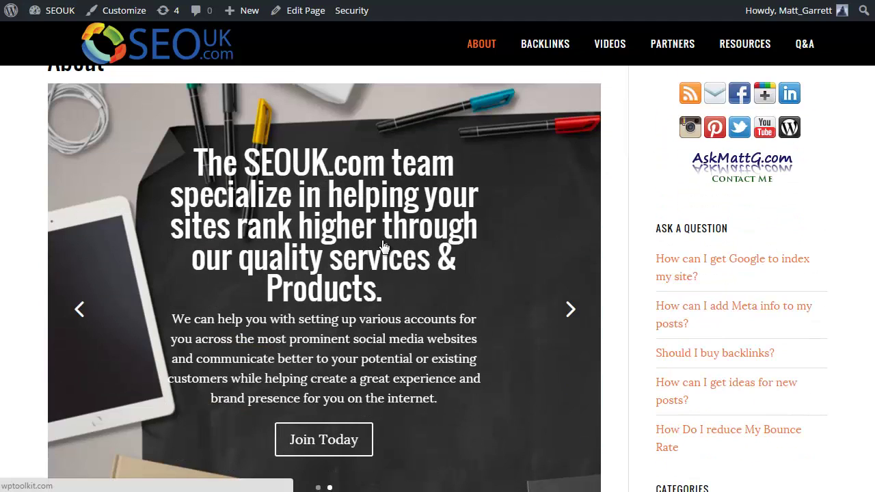
scroll(382, 244, up, 2)
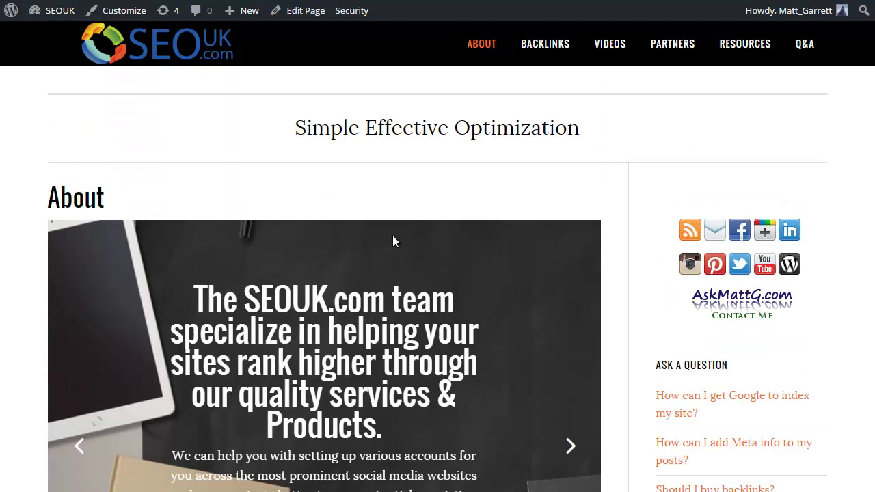